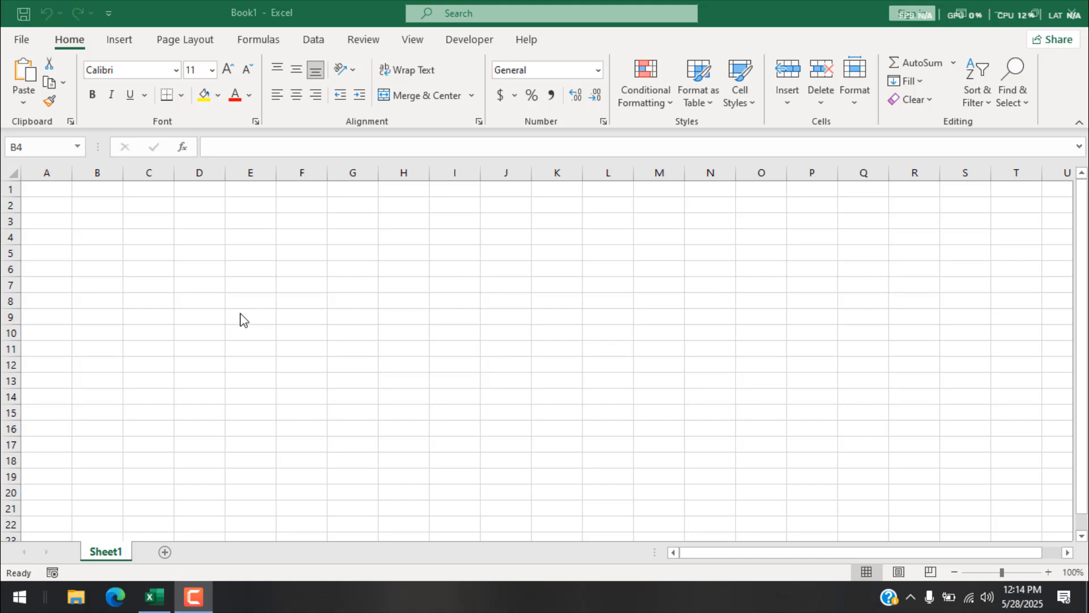
- Enter =SEQUENCE(10) in cell D3 to list ten numbers down the column, and inspect the spilled cells
left_click(186, 220)
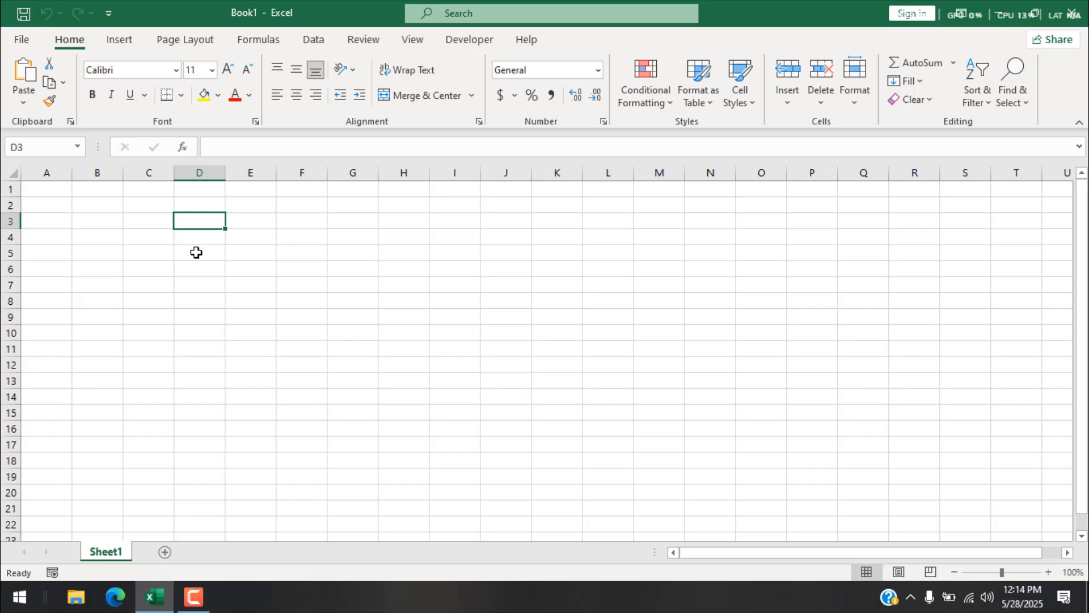
double_click(209, 223)
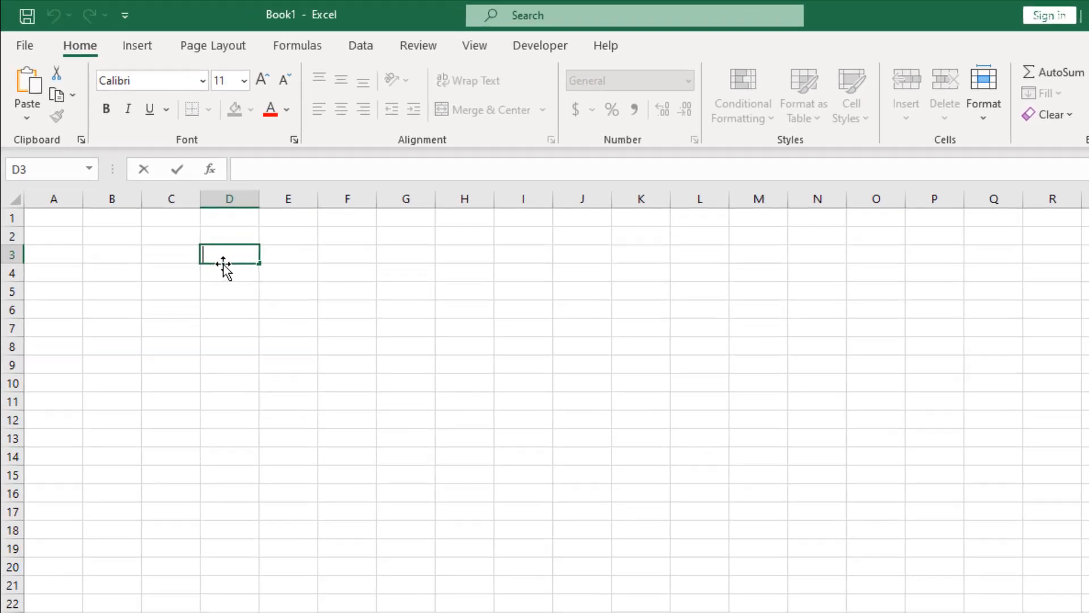
type("=")
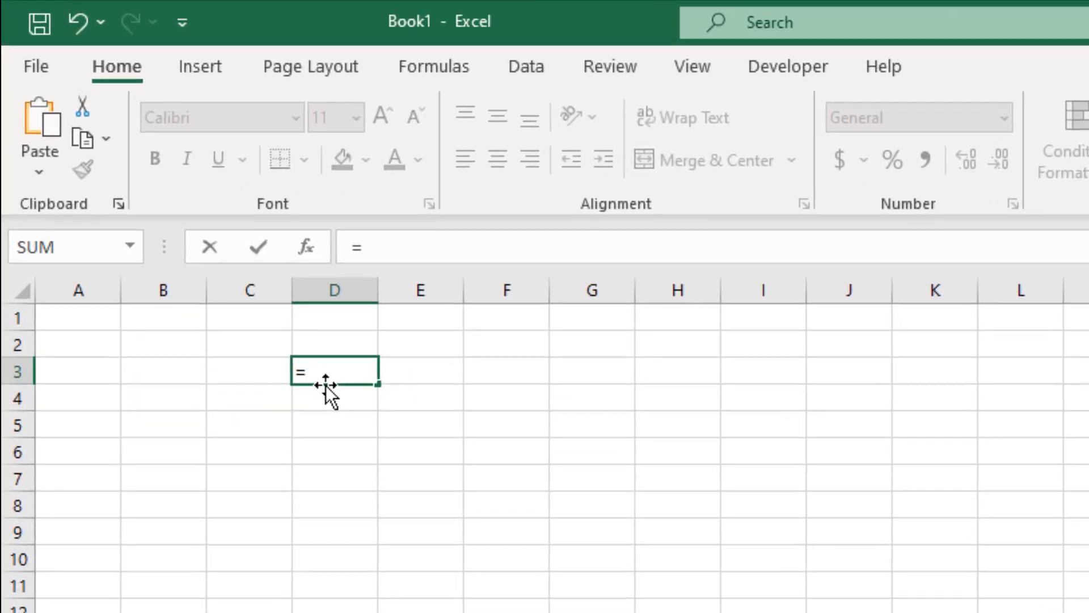
type("se")
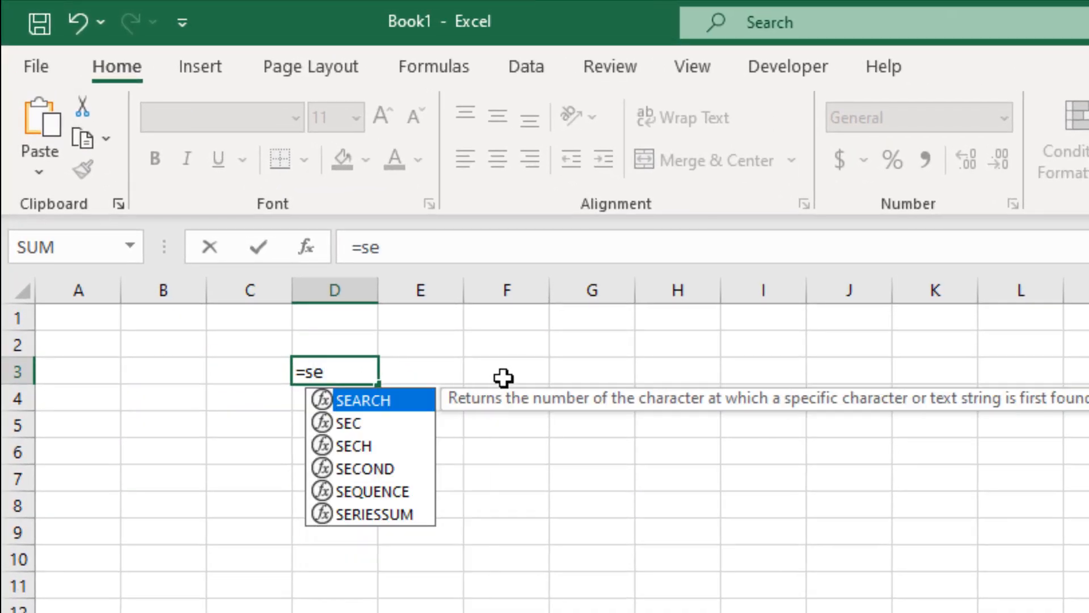
left_click(400, 492)
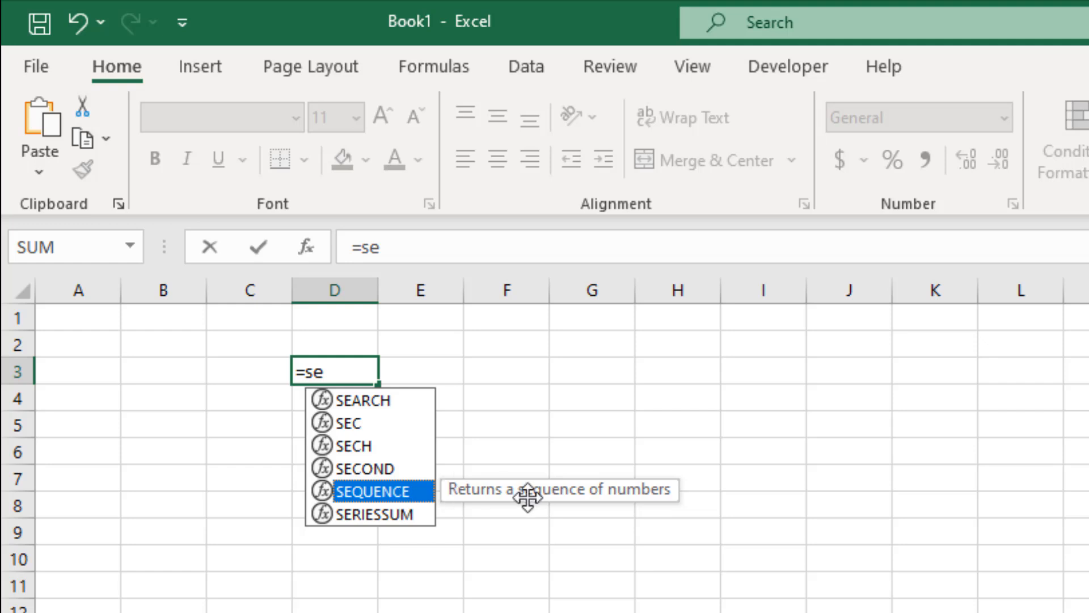
double_click(396, 495)
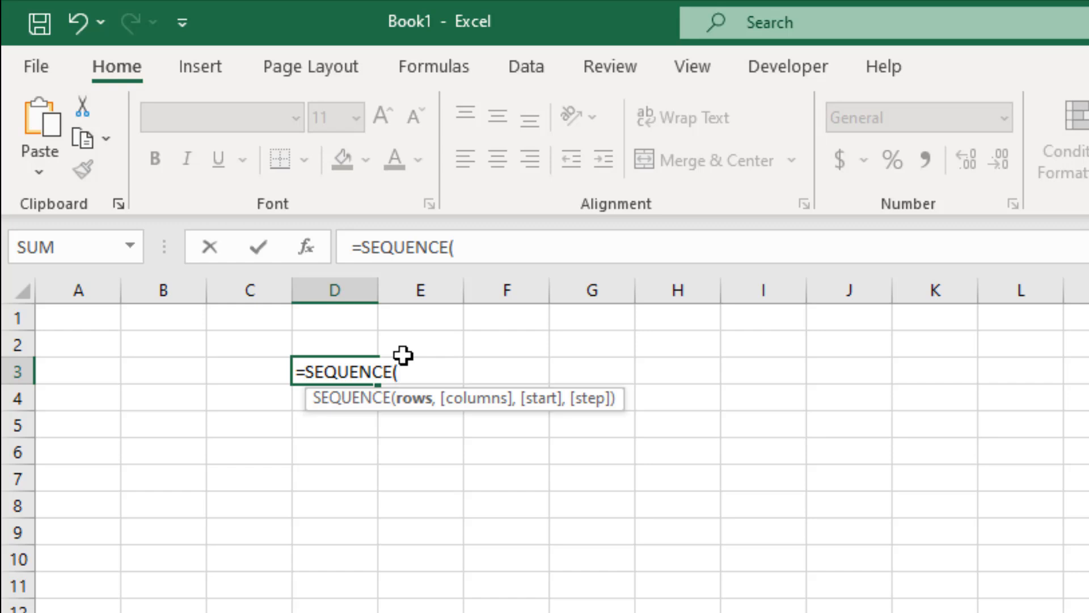
type("10")
type(")")
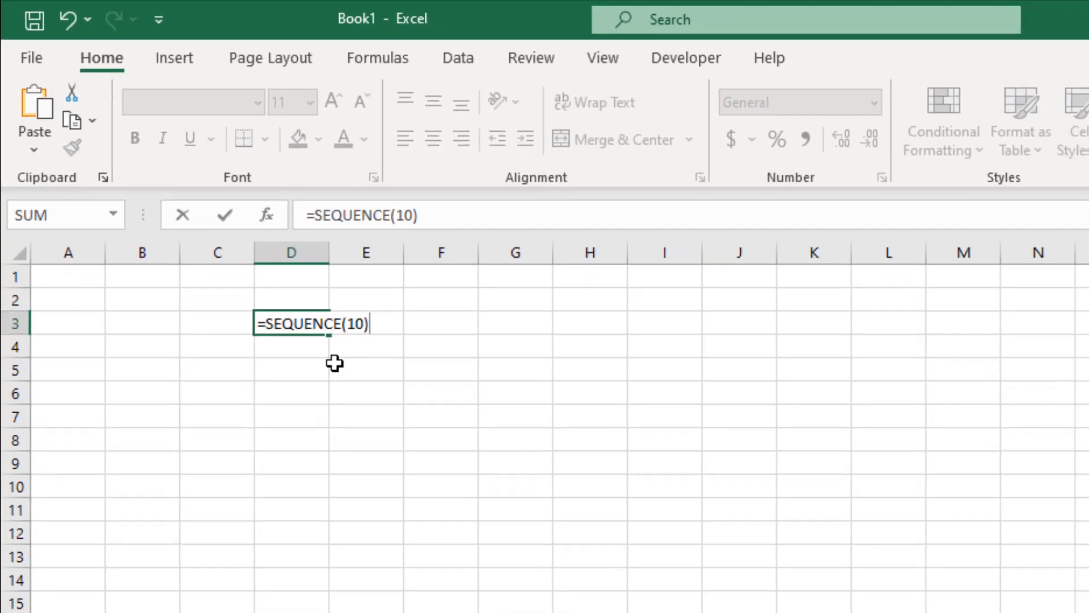
key("Return")
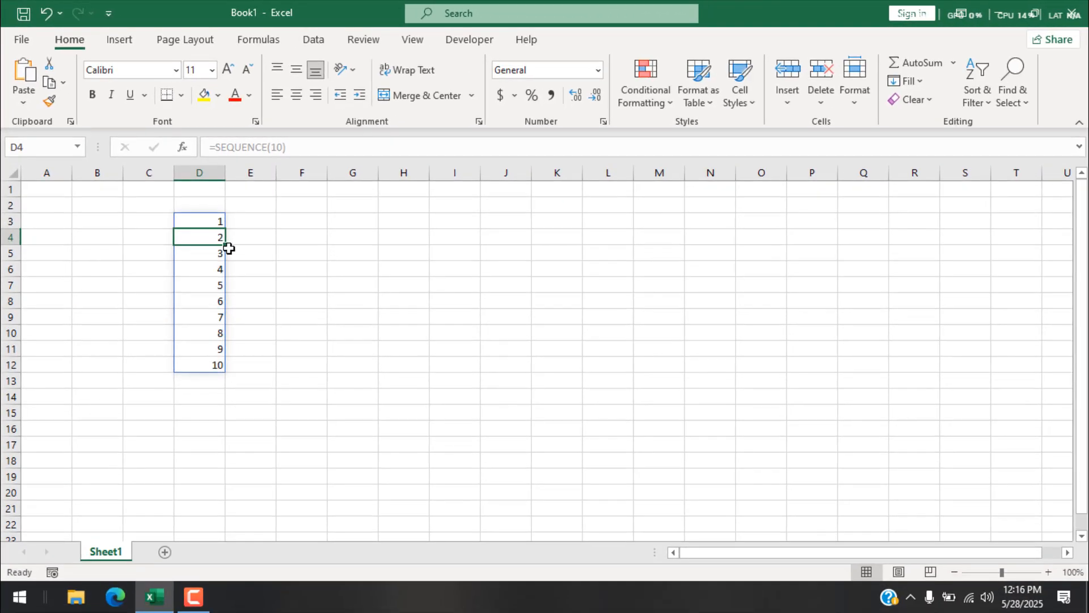
left_click(282, 343)
left_click(220, 250)
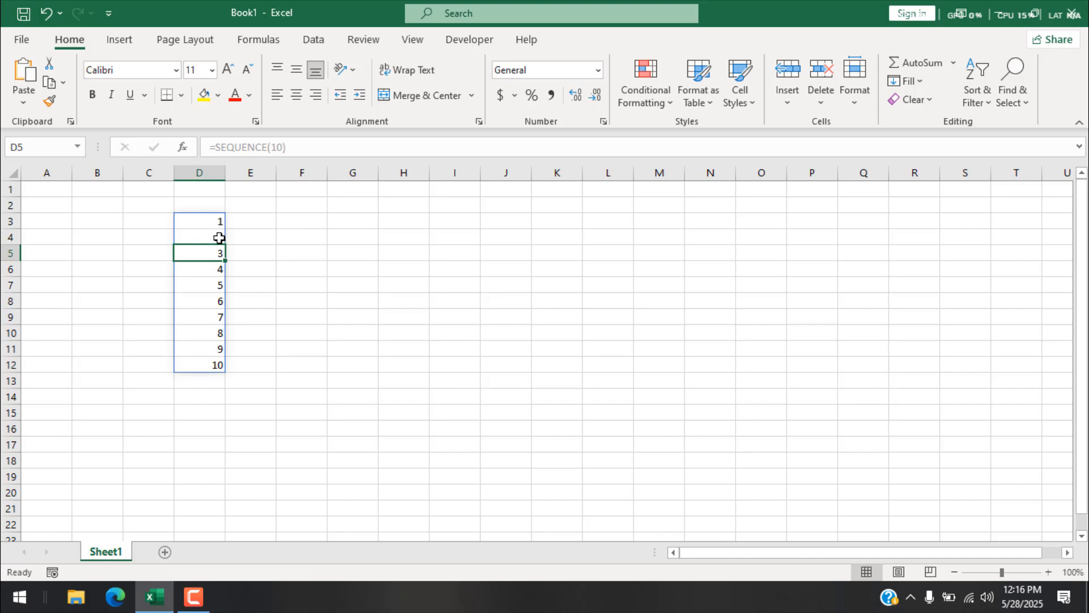
left_click(221, 219)
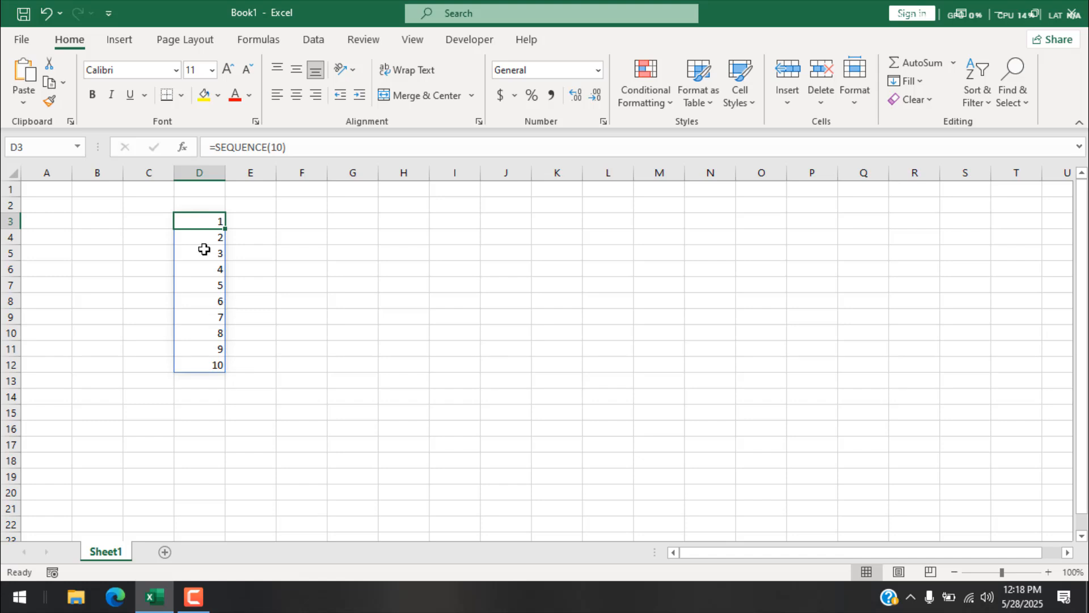
- Enter the text dfgdsfg in cell D14, just below the number list
left_click(209, 401)
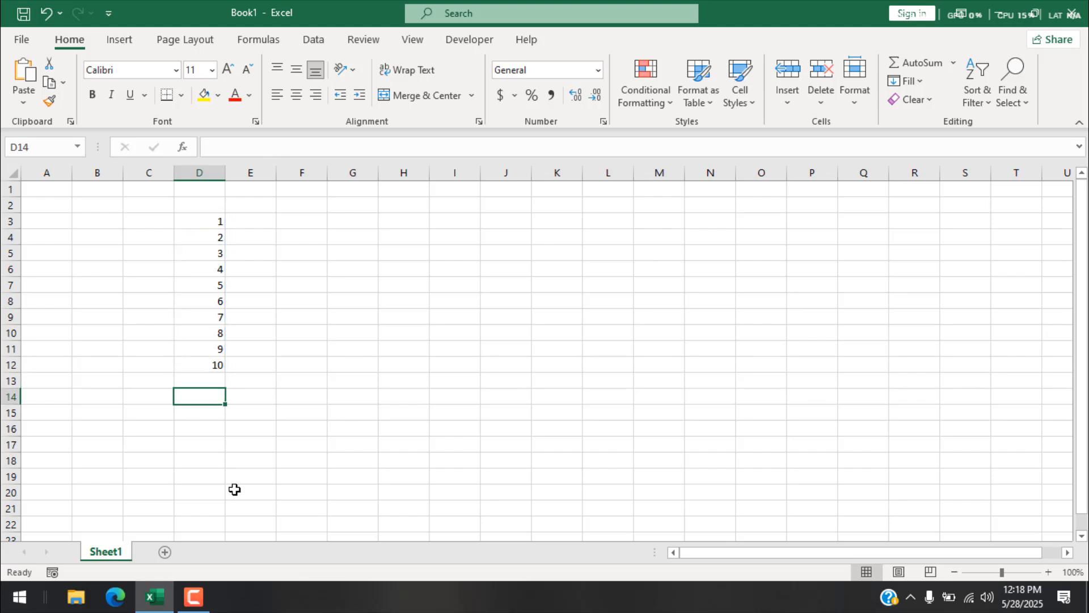
type("dfgdsfg")
left_click(235, 490)
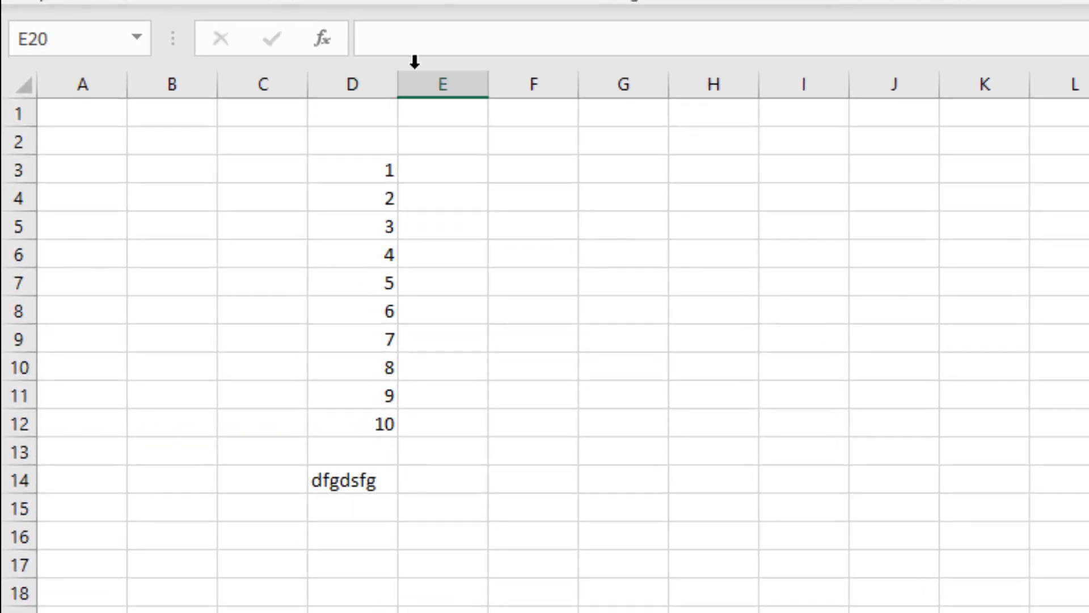
- Change the rows argument of the SEQUENCE formula in D3 to 15
left_click(372, 179)
left_click(499, 39)
key("BackSpace")
type("6")
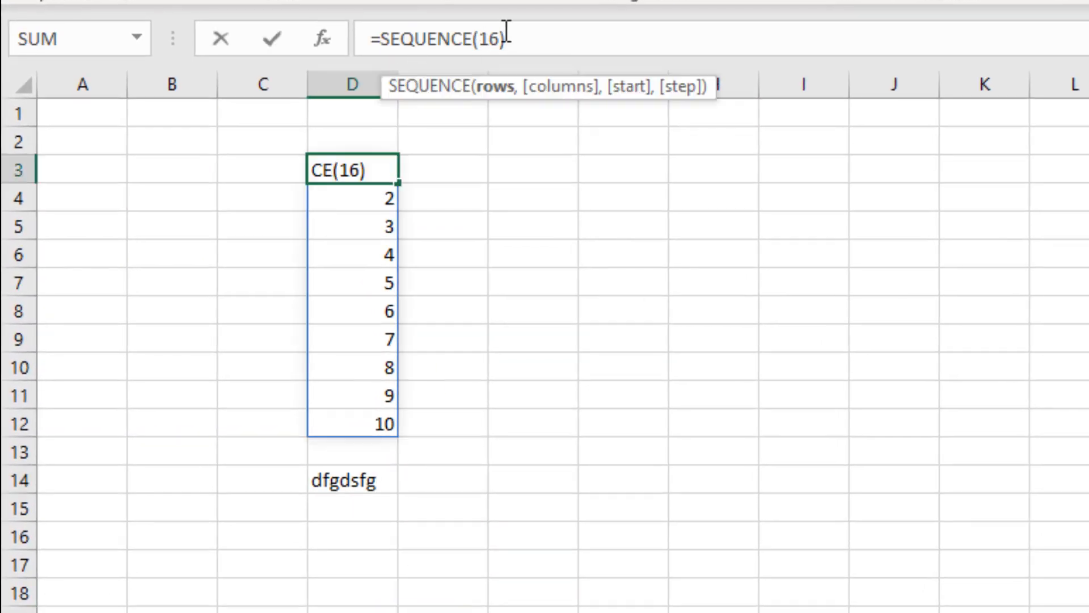
key("BackSpace")
type("5")
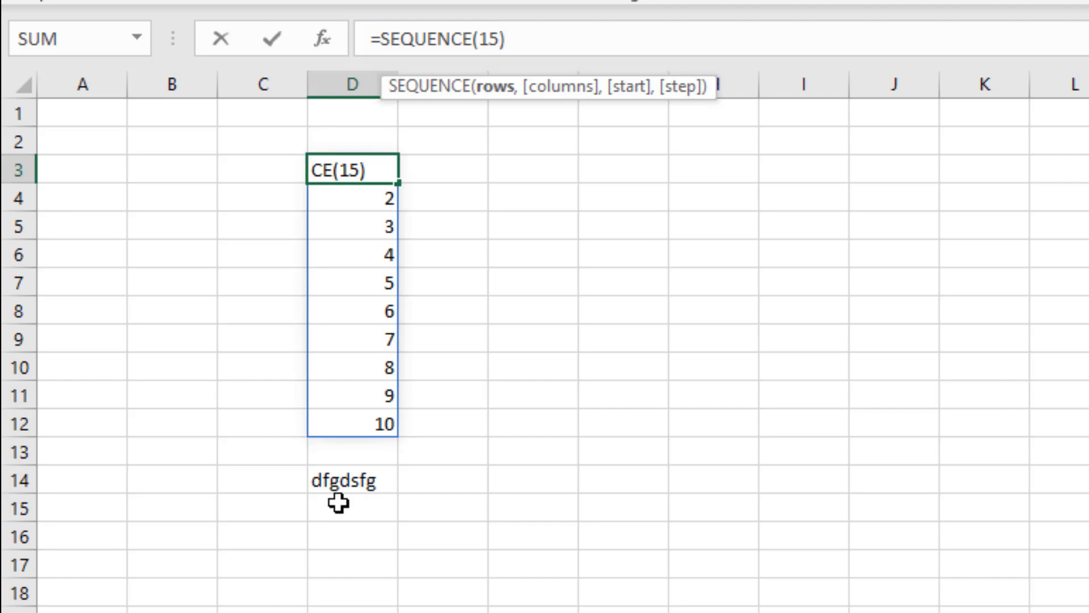
key("Return")
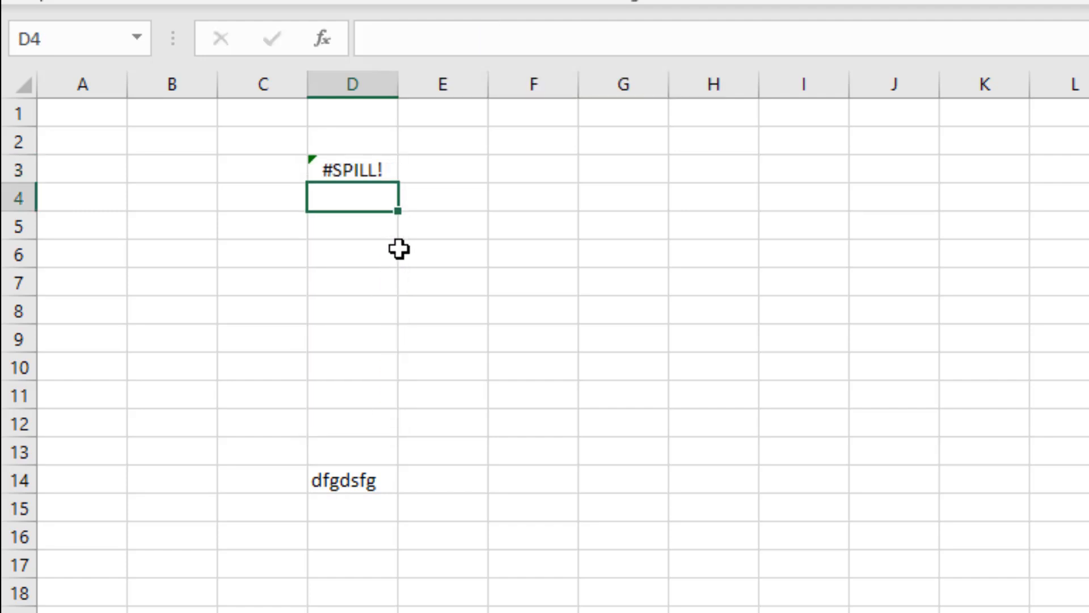
- Check the spill range of the formula in D3 and clear the blocking text from cell D14
left_click(370, 172)
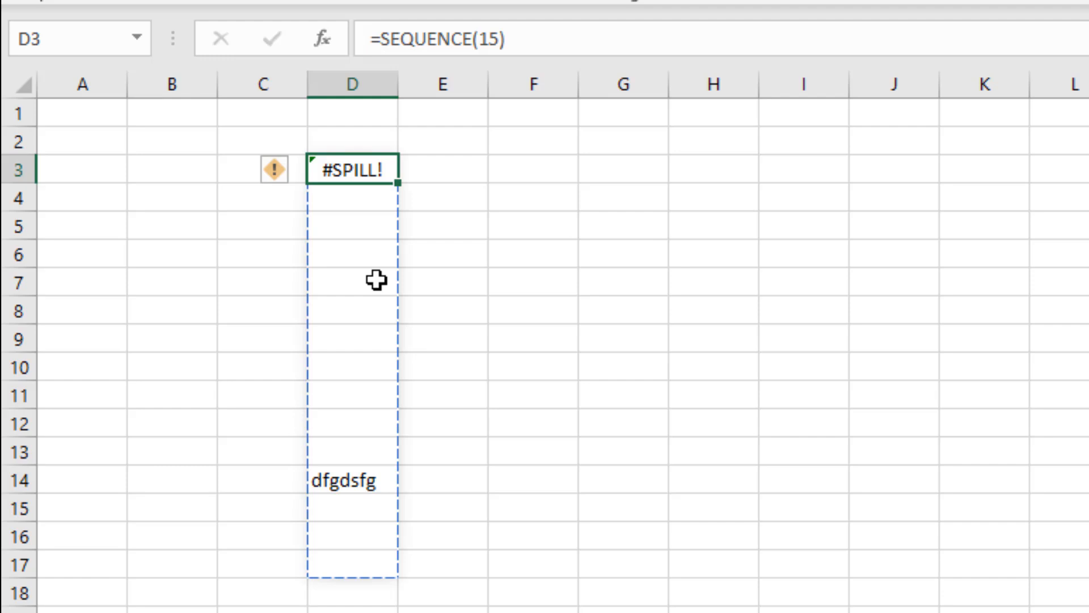
left_click(377, 478)
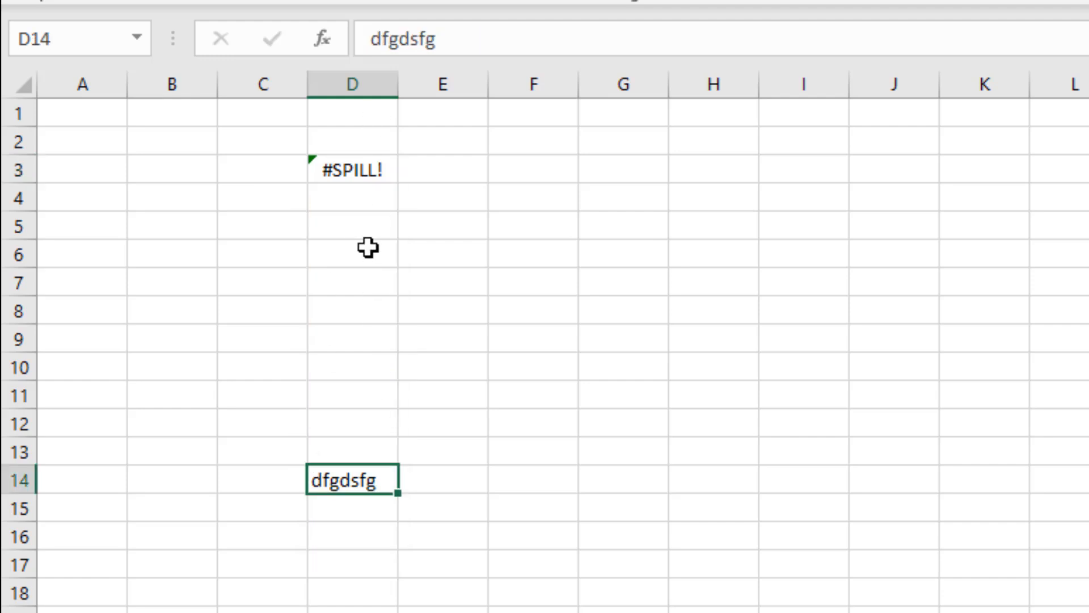
key("Delete")
left_click(639, 592)
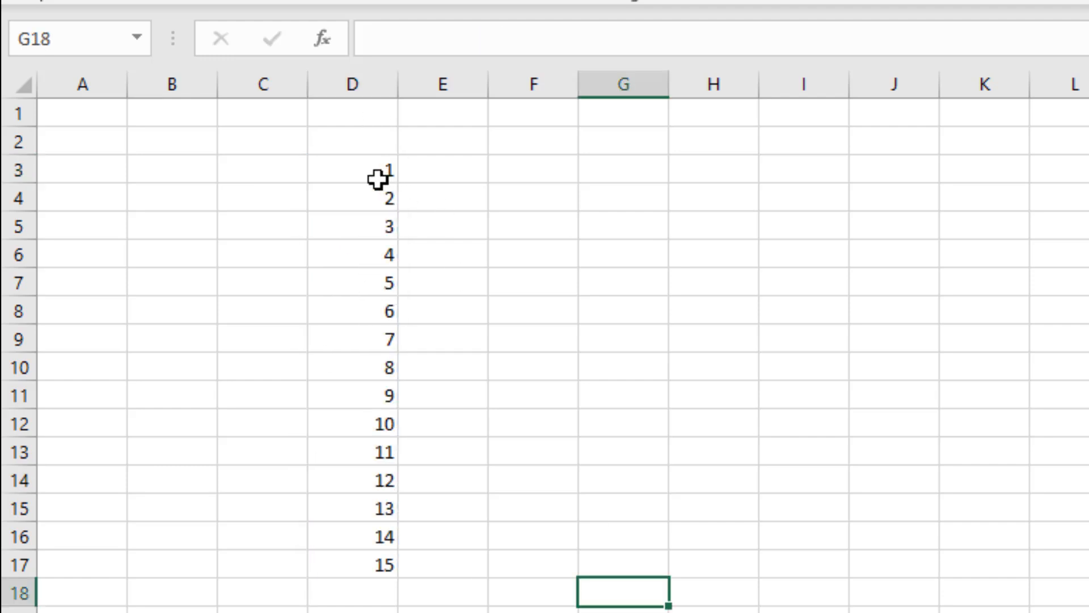
left_click(376, 178)
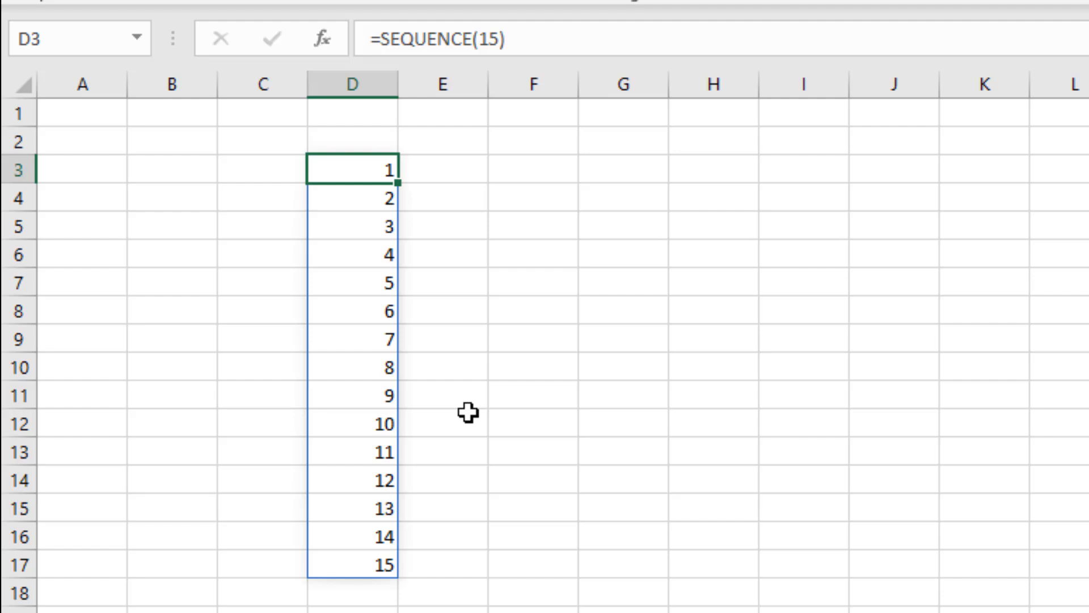
- Try to remove the SEQUENCE formula from cell D3 by deleting its characters
double_click(368, 167)
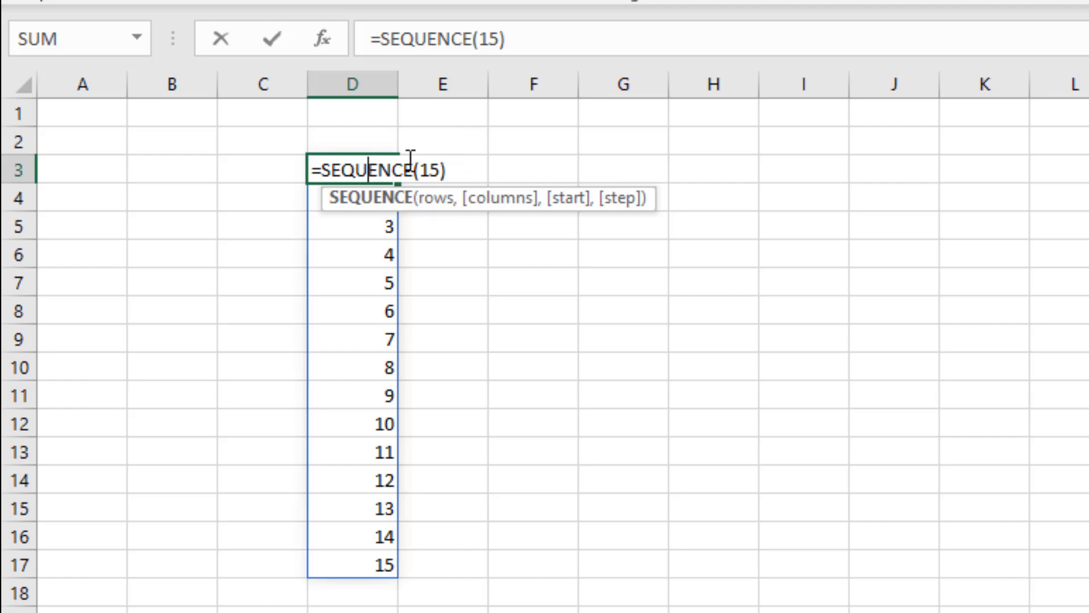
key("Delete")
key("Delete")
key("Delete")
key("Delete")
key("Delete")
key("Delete")
key("Delete")
key("Delete")
key("Return")
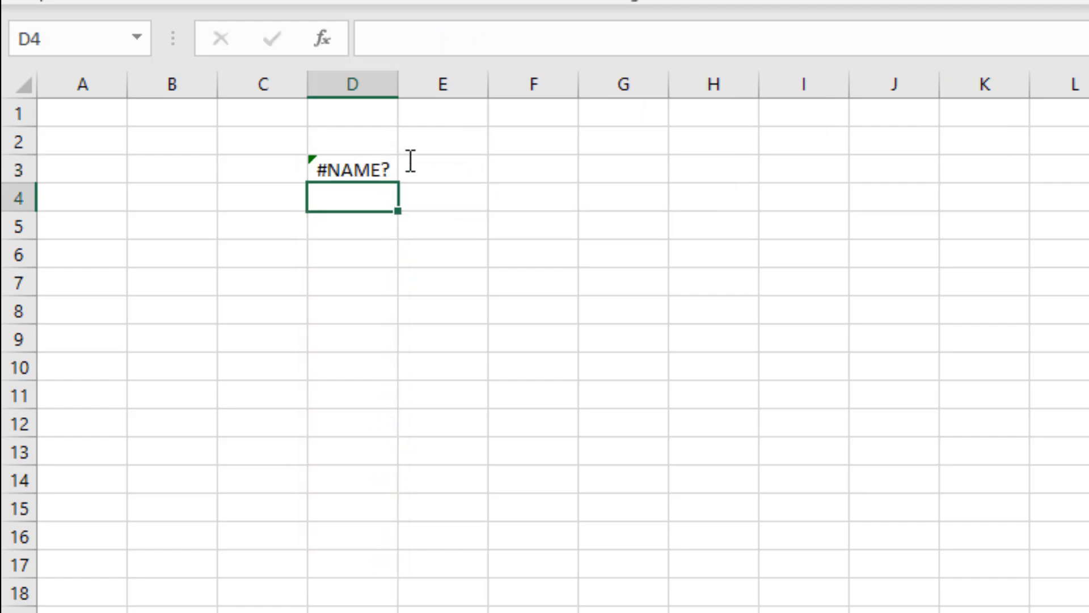
- Write =SEQUENCE(,10) in cell D3, leaving the rows argument empty and setting 10 columns
left_click(382, 168)
type("=")
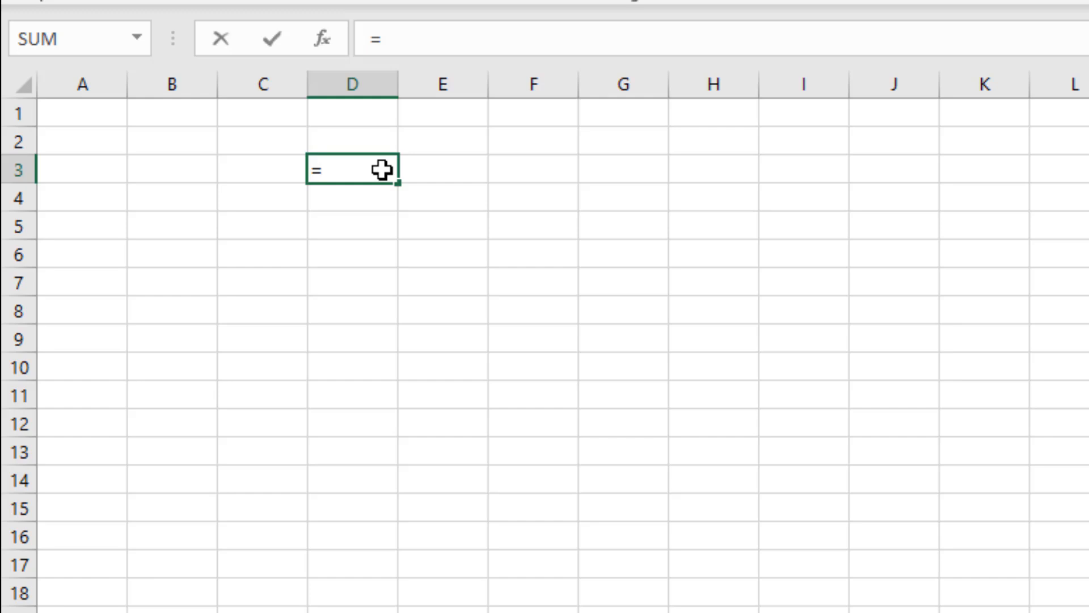
type("seque")
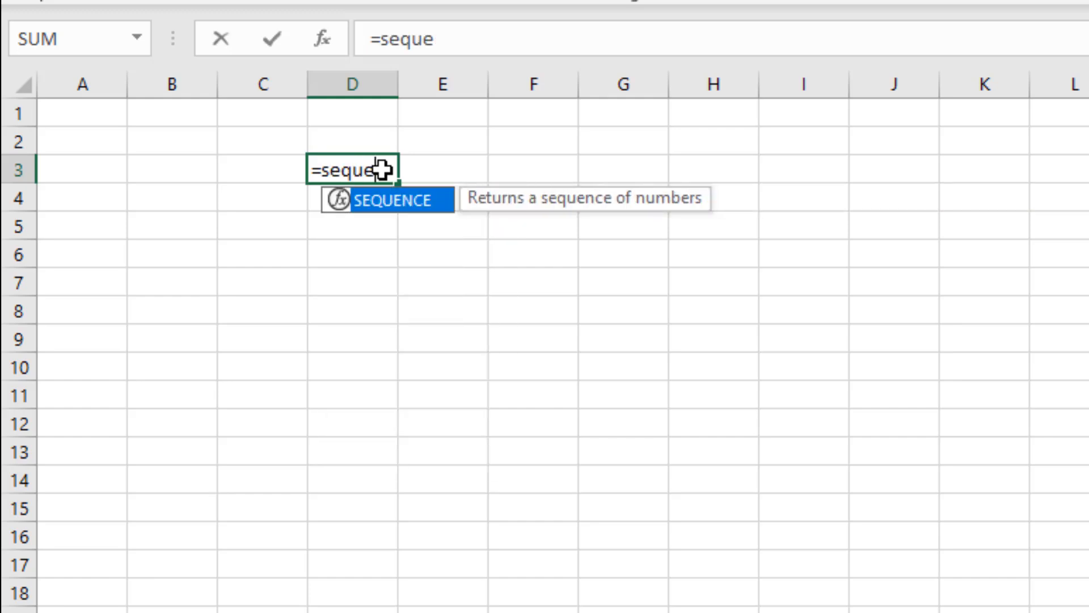
double_click(390, 201)
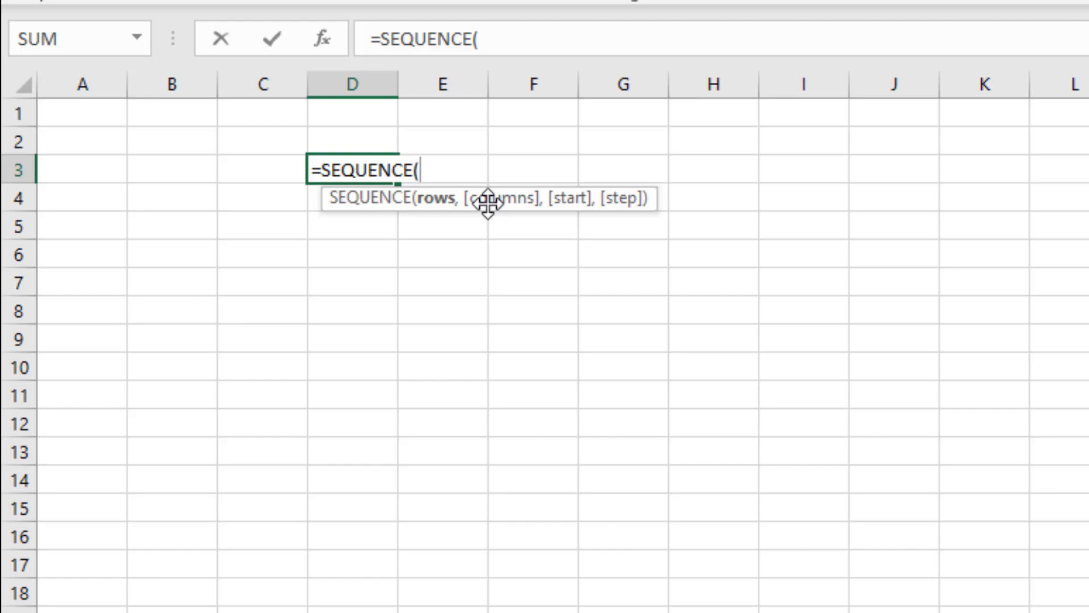
type("1")
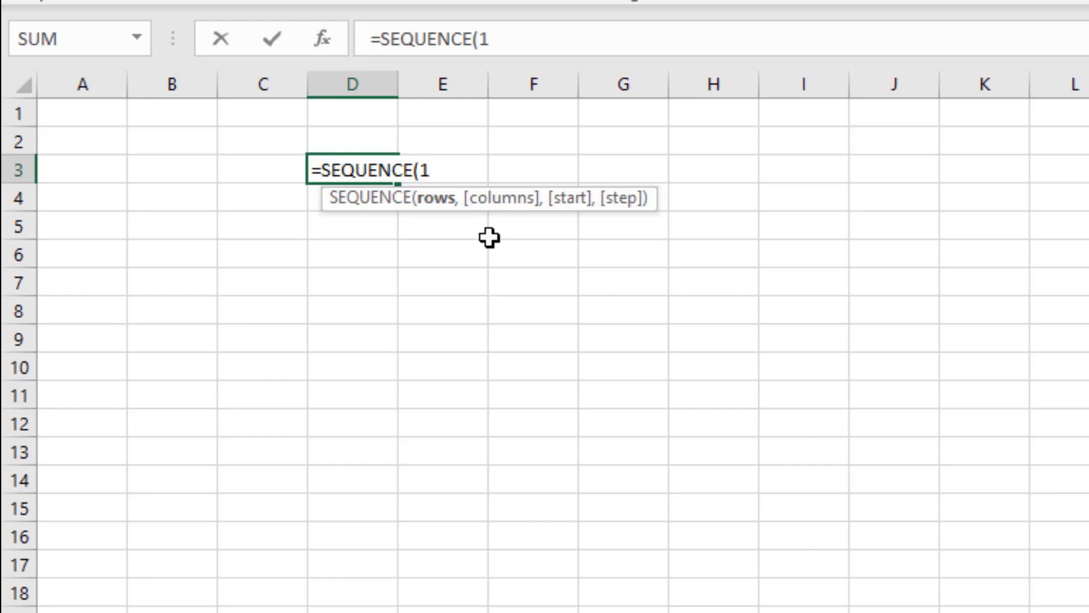
key("BackSpace")
type(",")
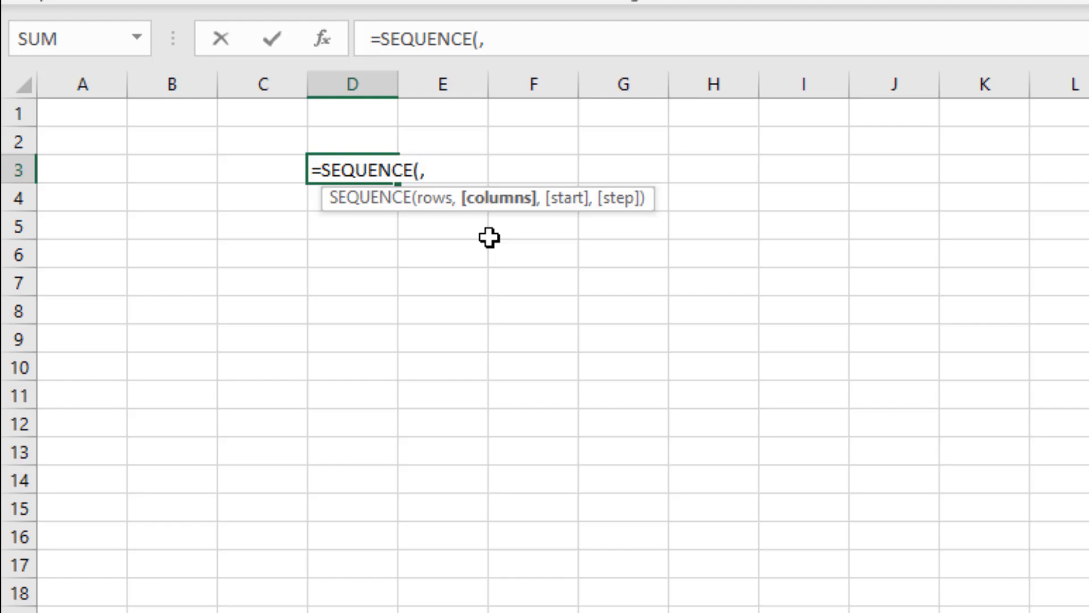
type("10)")
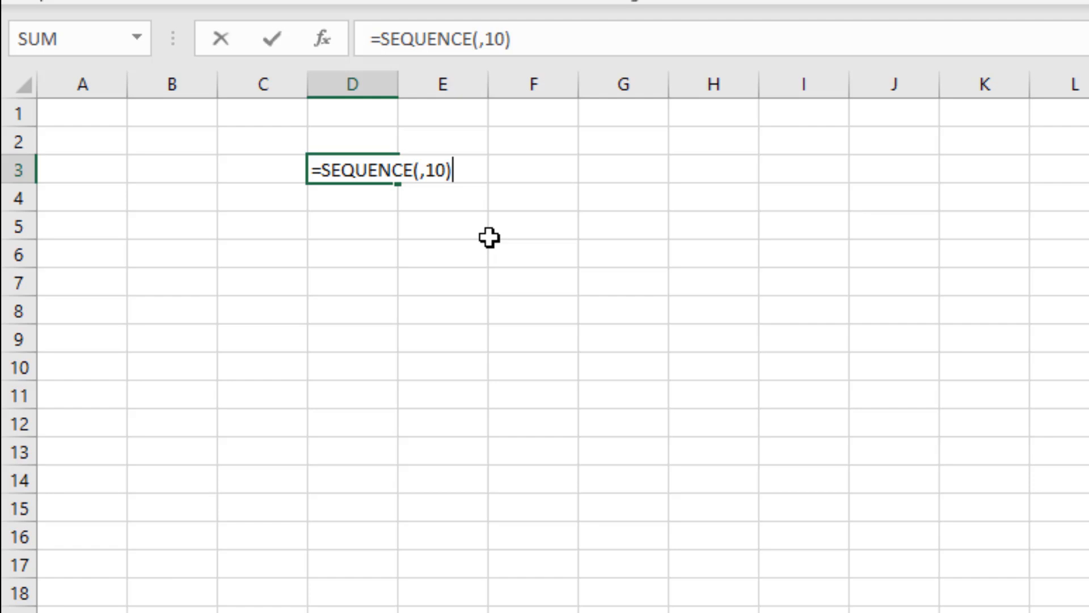
- Try 1 as the rows argument, remove it again and commit the formula with rows left empty
left_click(448, 176)
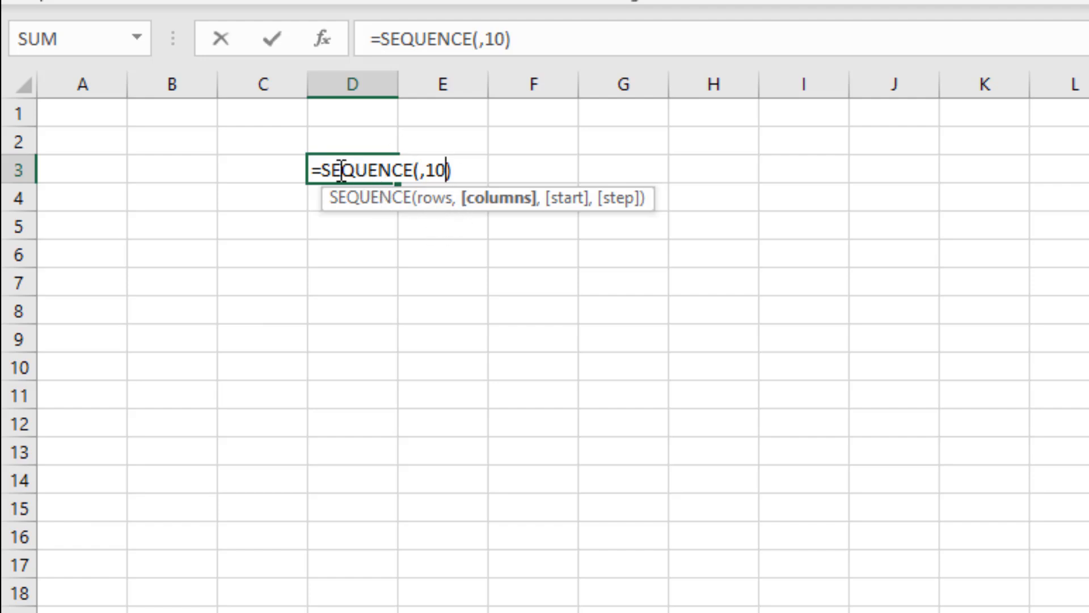
left_click(420, 168)
type("1")
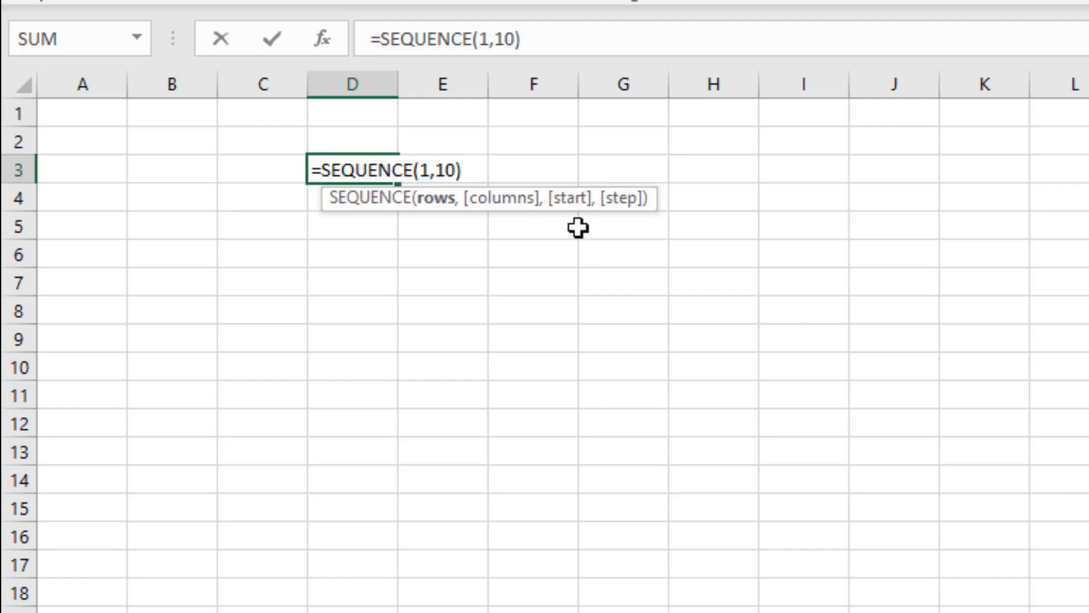
key("BackSpace")
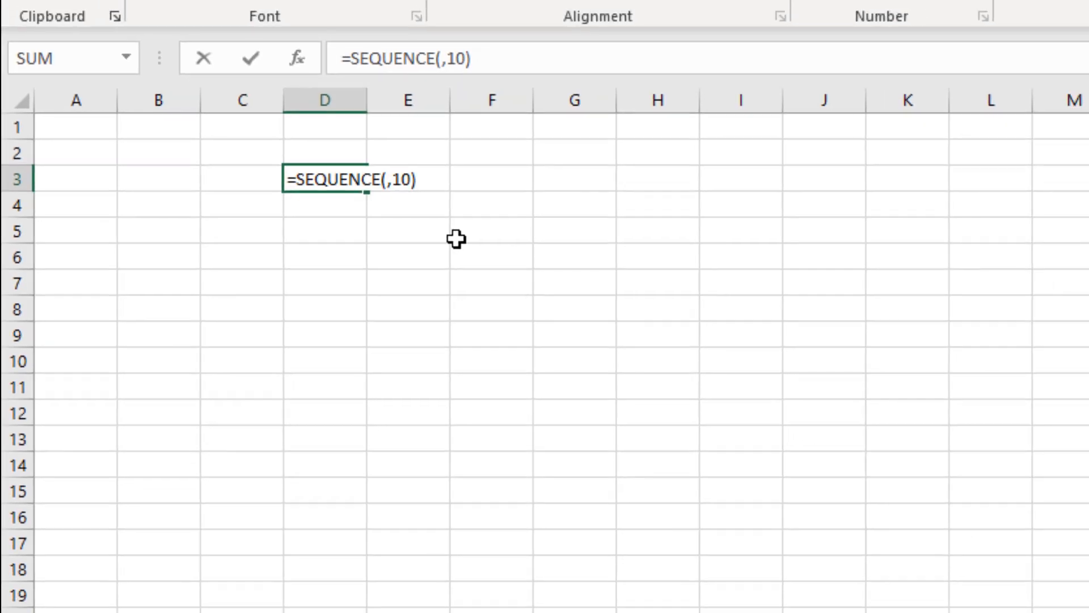
key("Return")
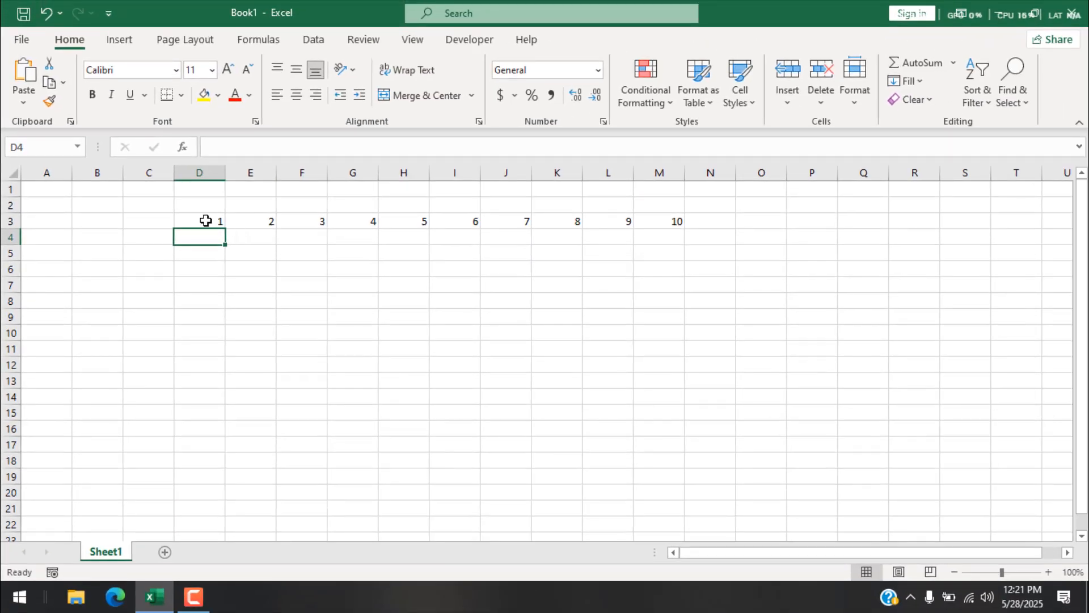
- Clear cell D3 and write =SEQUENCE(10,,100) in it, with 10 rows, empty columns and a start of 100
left_click(205, 220)
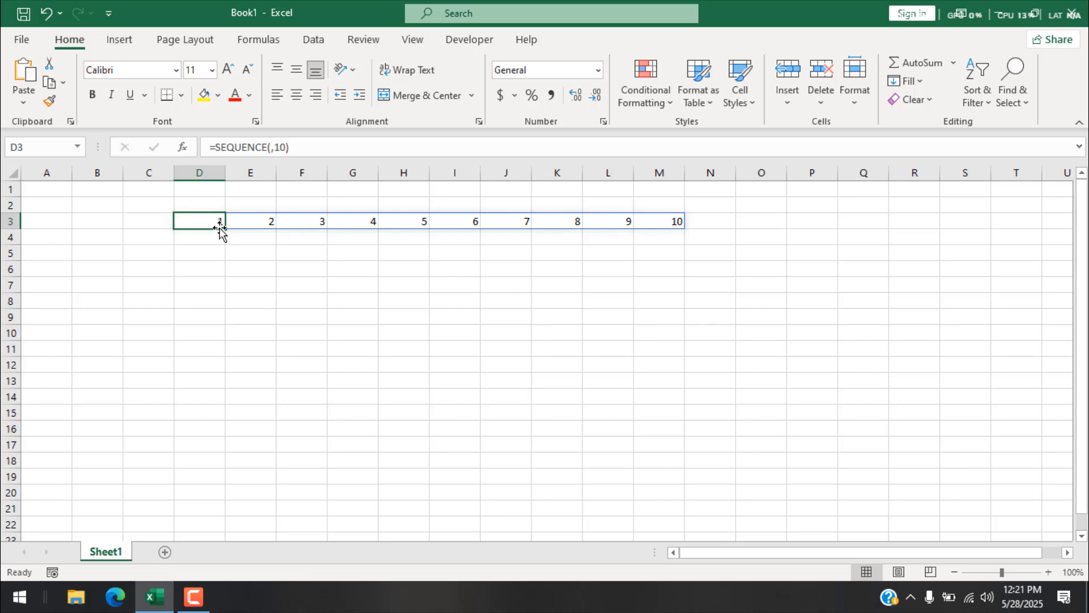
key("Delete")
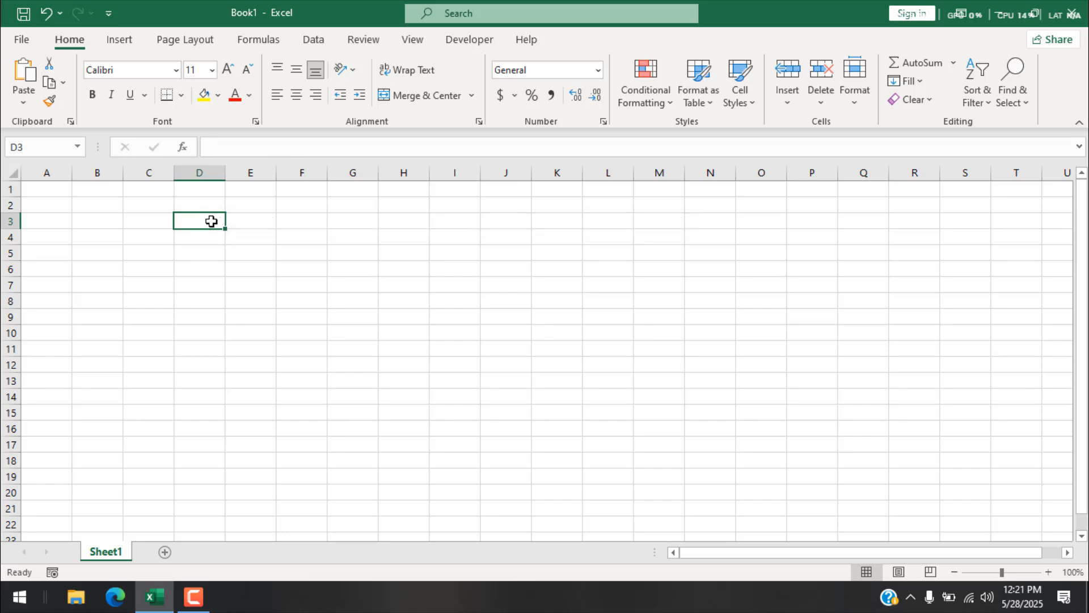
double_click(212, 222)
type("=")
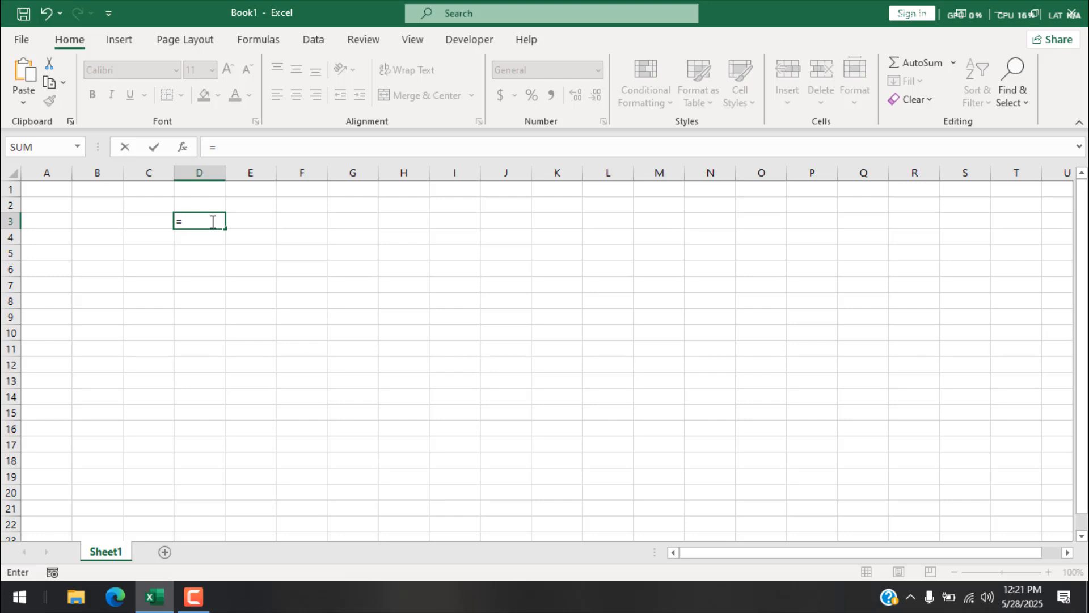
type("seq")
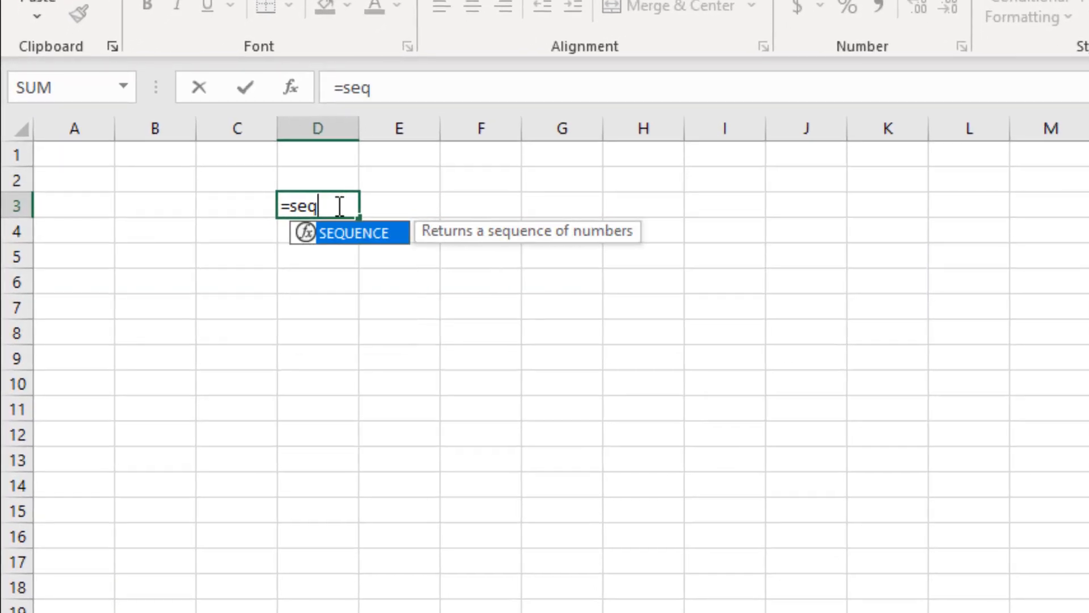
double_click(353, 233)
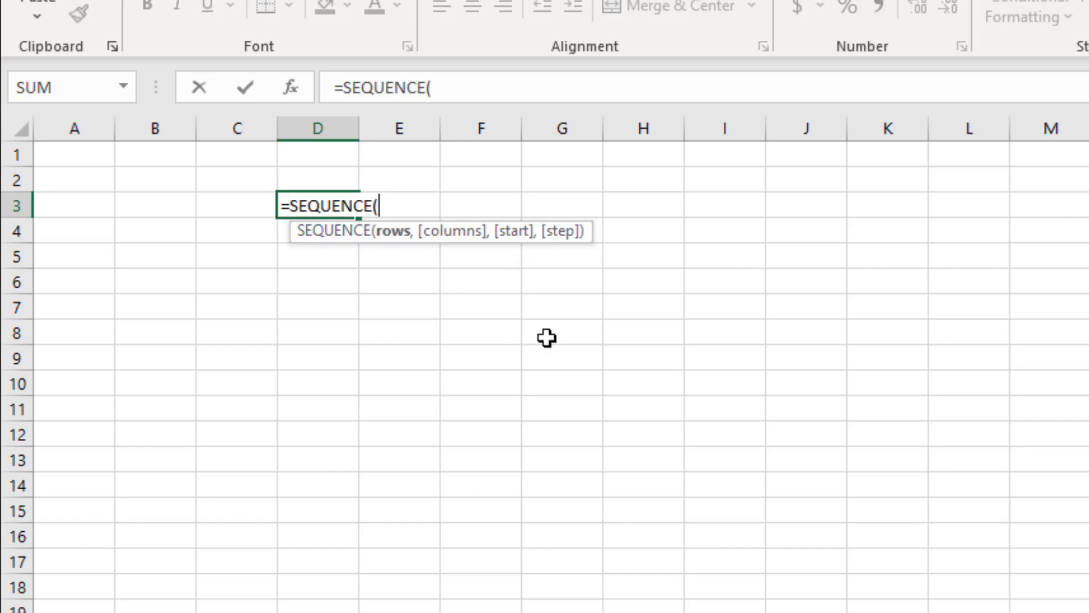
type("10,")
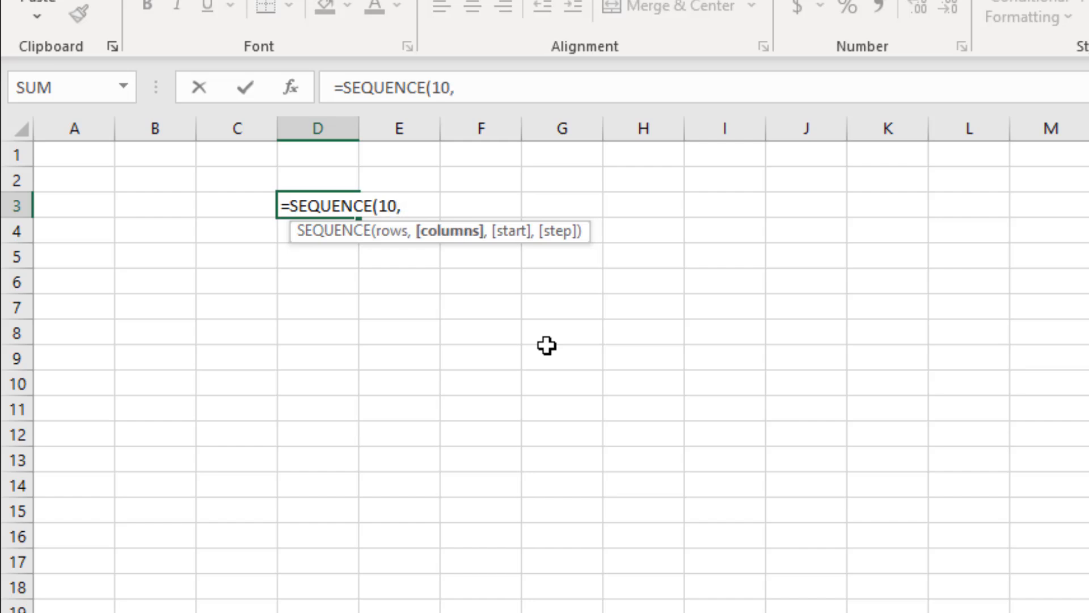
type(",")
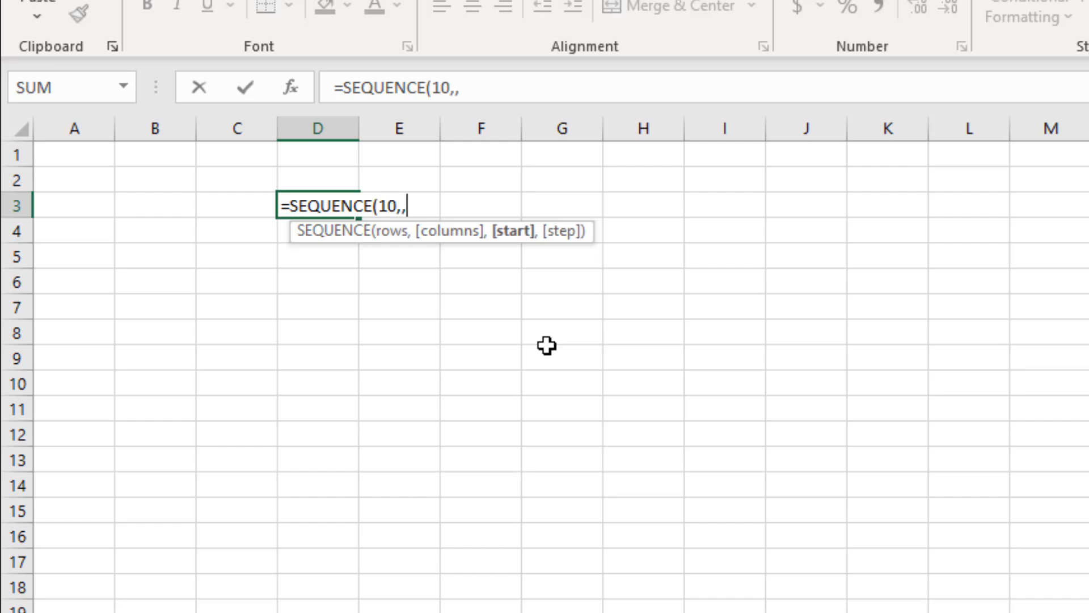
type("100,")
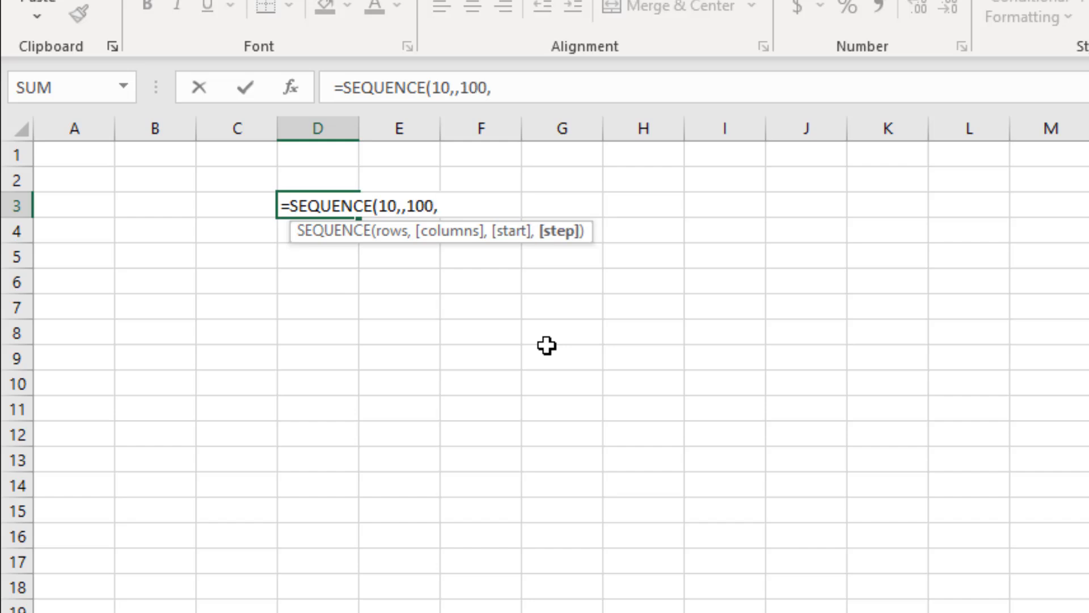
key("BackSpace")
type(")")
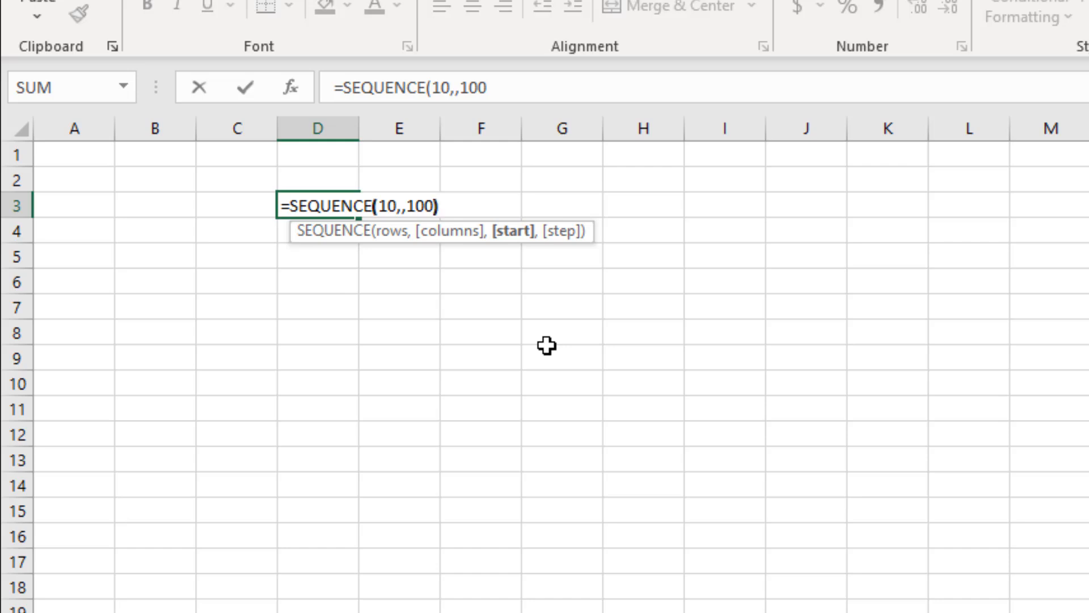
key("Return")
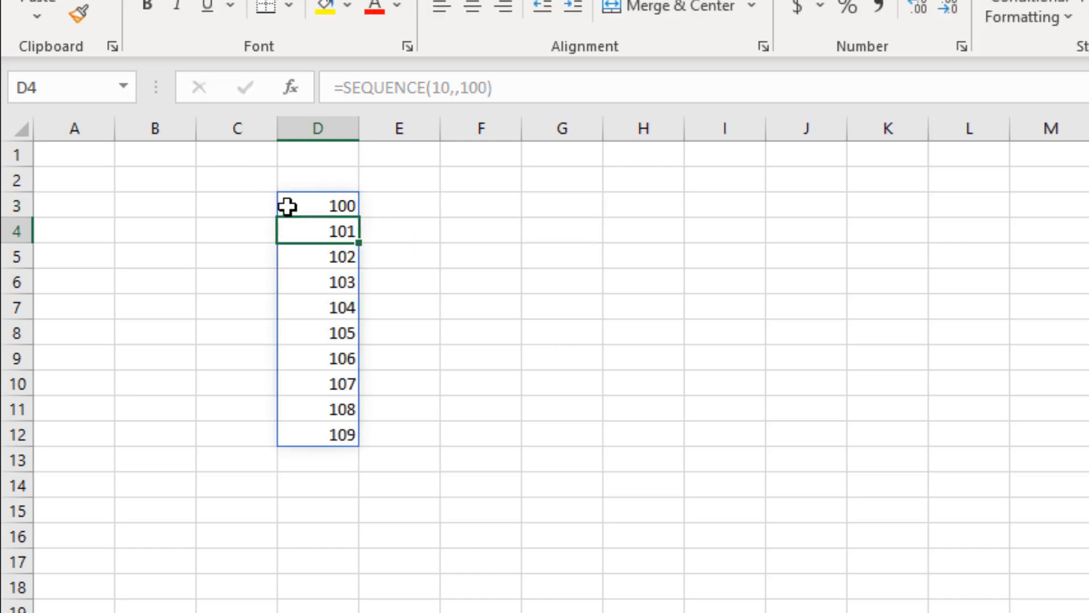
- Examine the first and last spilled values and select the whole spill range D3:D12
left_click(287, 207)
left_click(331, 434)
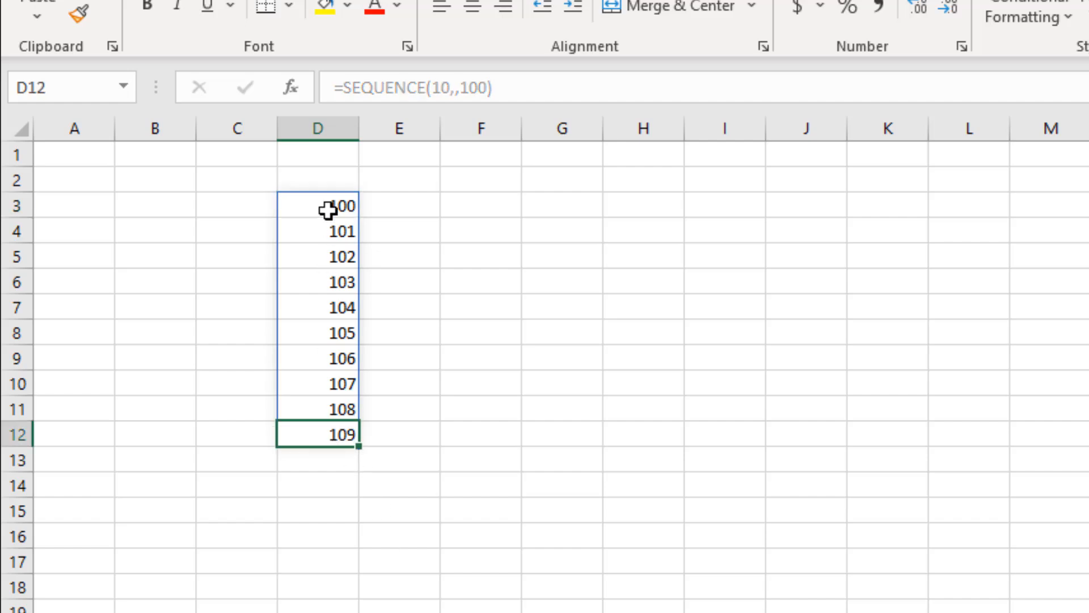
left_click_drag(328, 206, 322, 435)
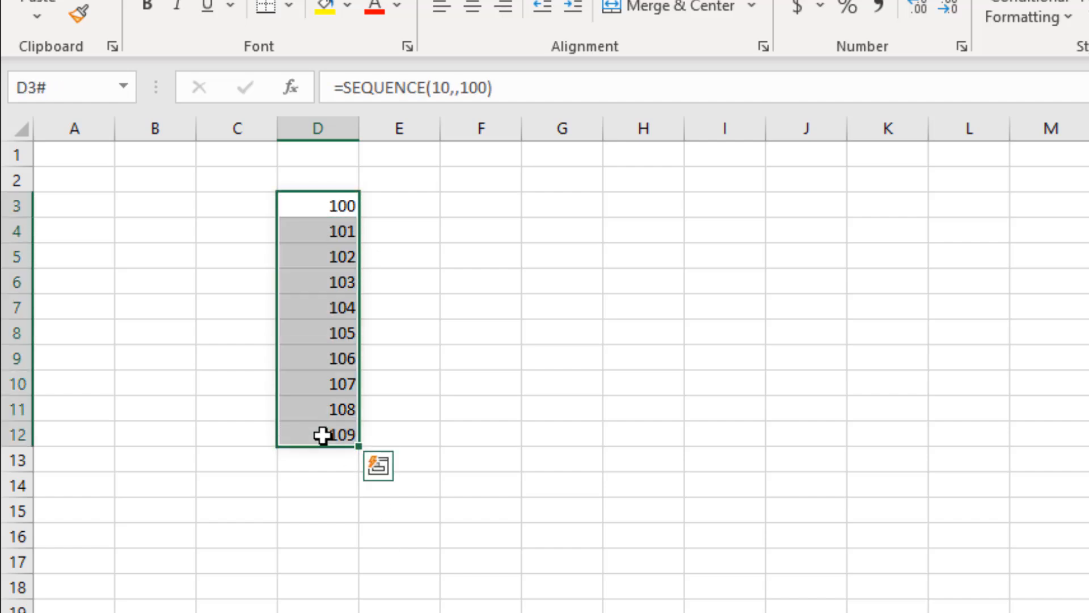
- Replace the formula in D3 with =SEQUENCE(,5,300,5), for 5 columns starting at 300 in steps of 5
left_click(313, 205)
key("Delete")
double_click(313, 206)
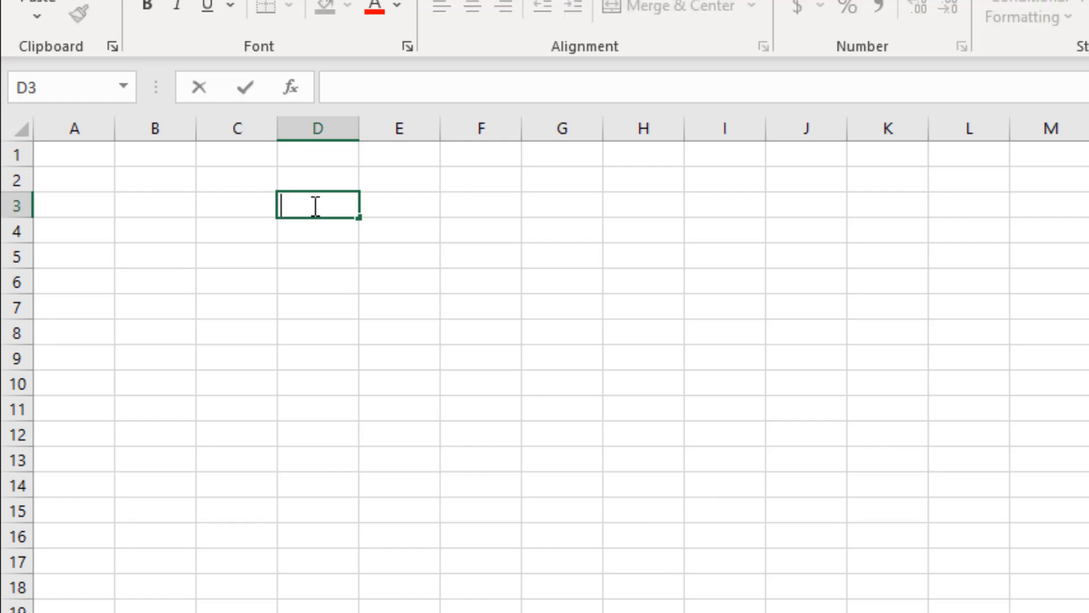
type("+")
key("BackSpace")
type("=se")
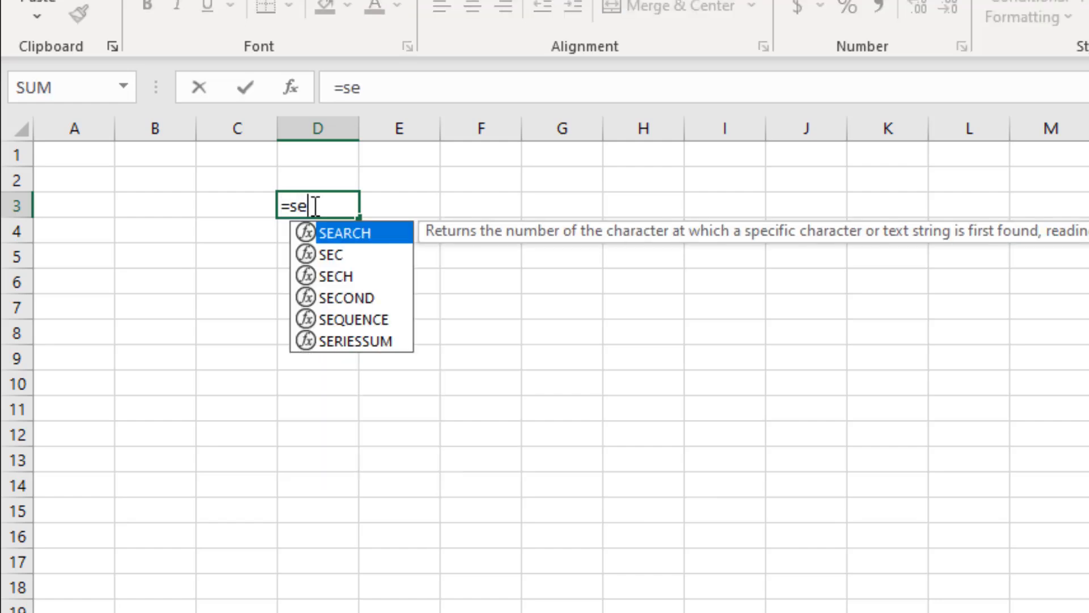
double_click(321, 319)
type(",")
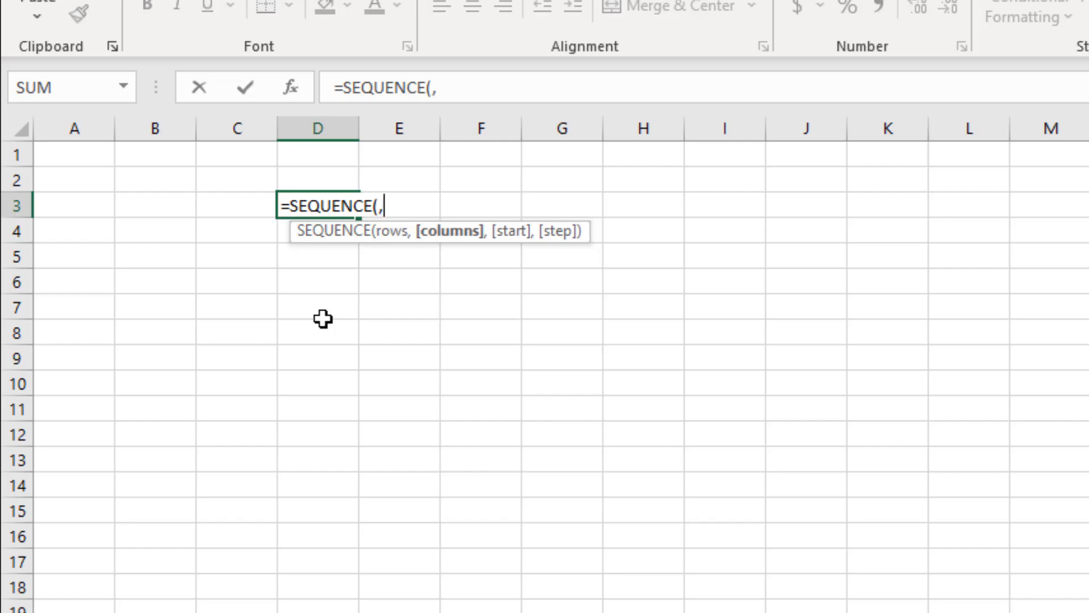
type("5,")
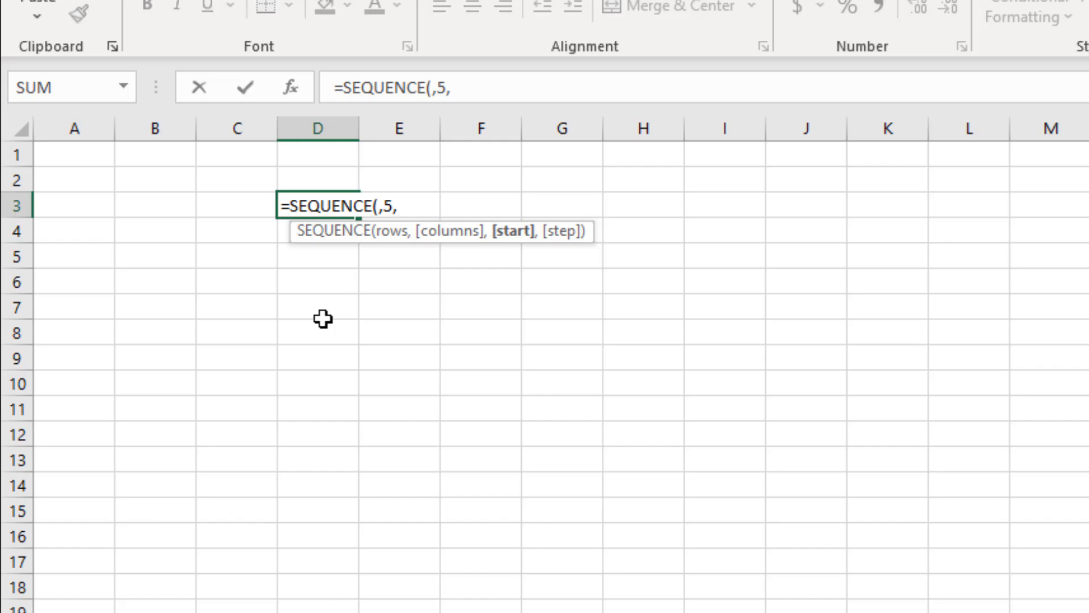
type("300")
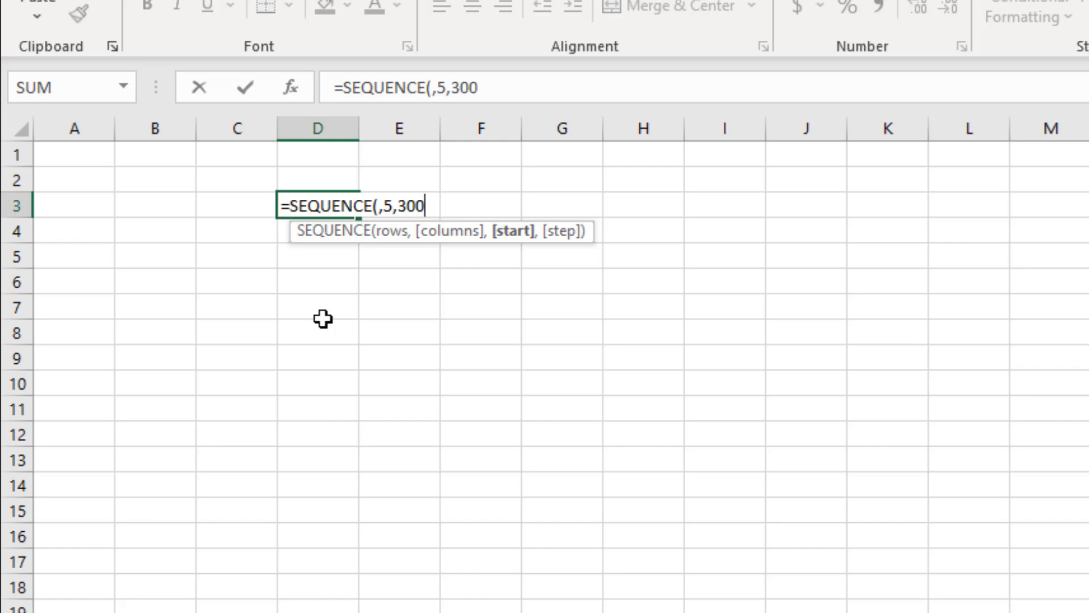
type(",")
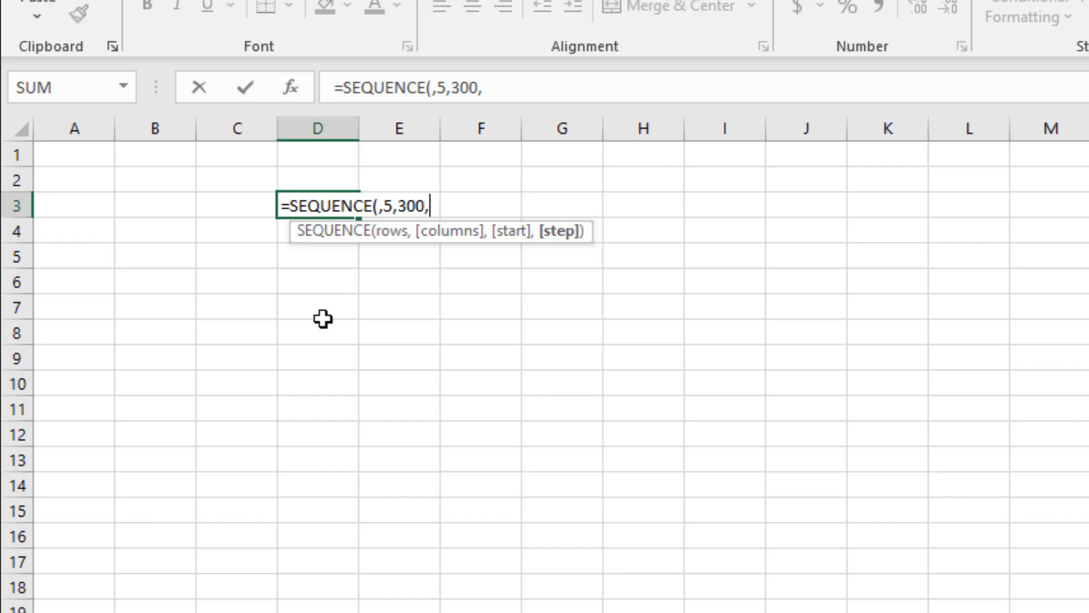
type("5)")
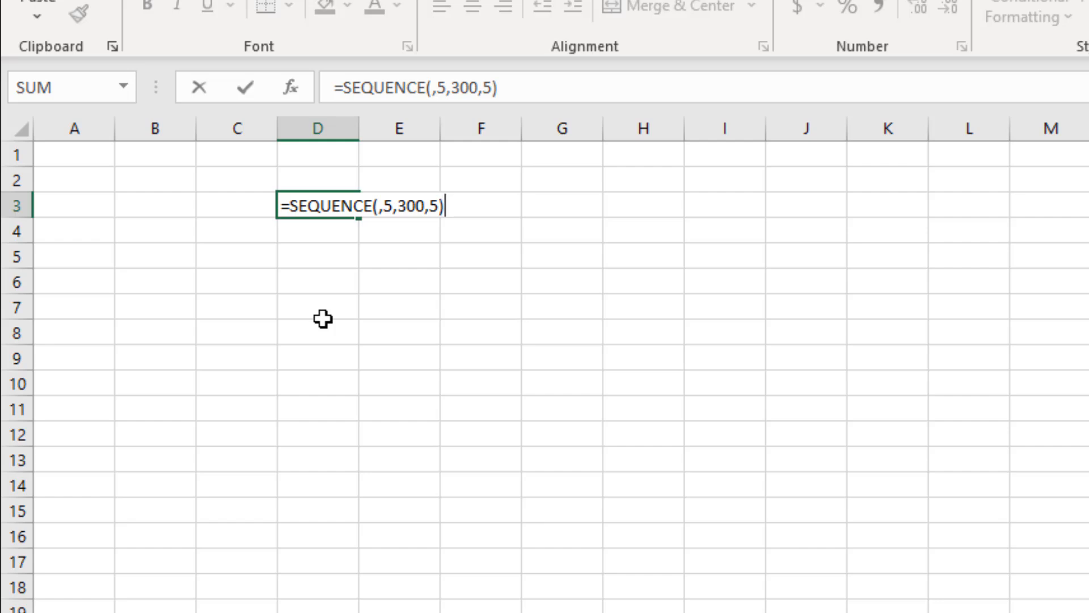
key("Return")
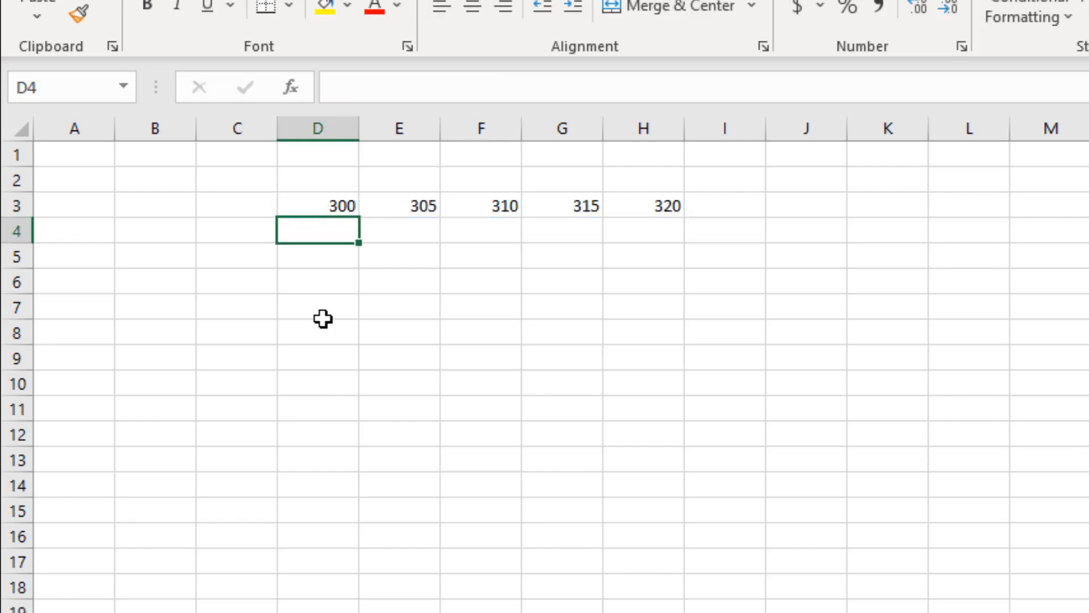
- Inspect the step argument of the formula in D3, leave editing and clear the cell
left_click(315, 210)
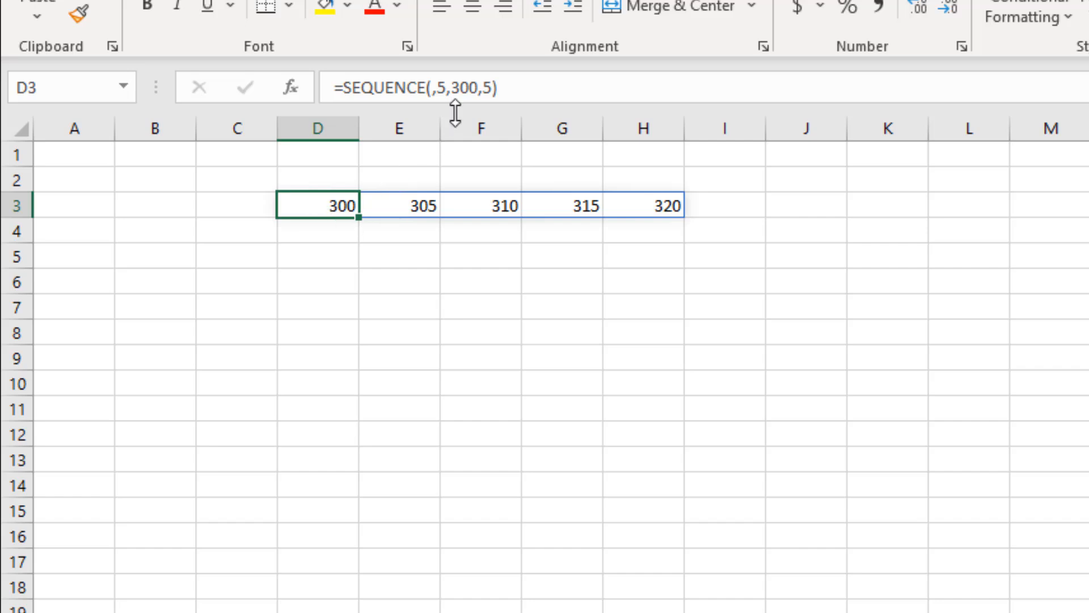
left_click(485, 91)
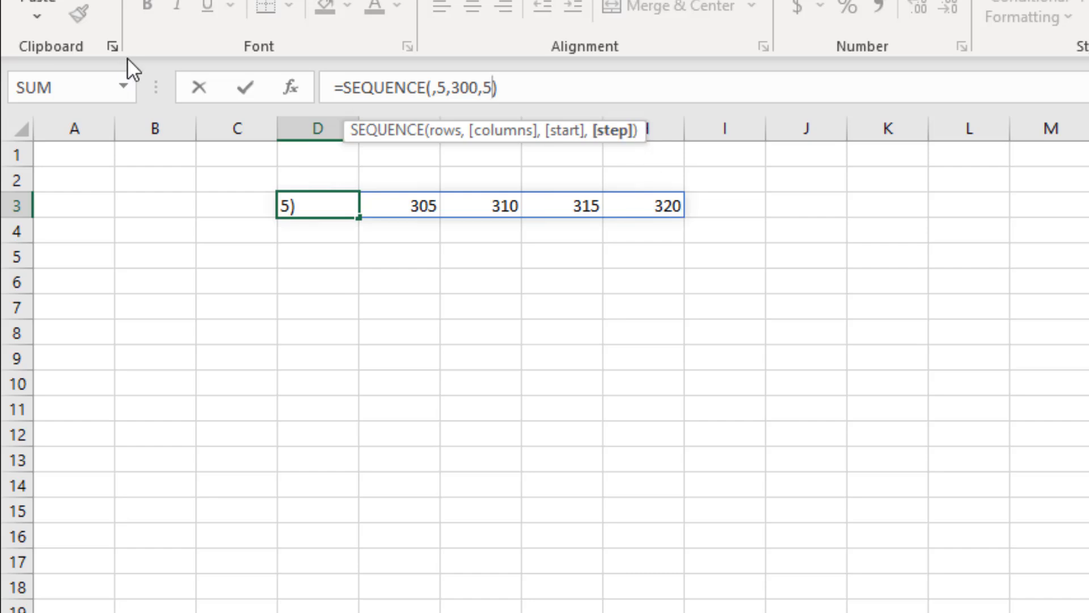
left_click(505, 93)
key("Escape")
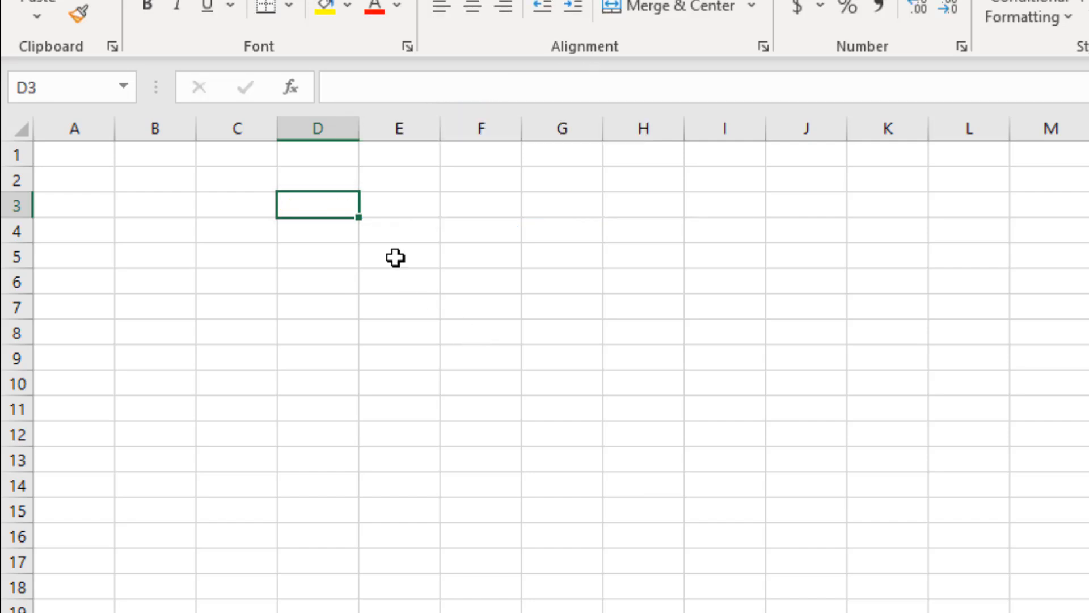
- Write =SEQUENCE(3,3,100,3) in cell D3 for a 3-by-3 grid starting at 100 in steps of 3
type("=")
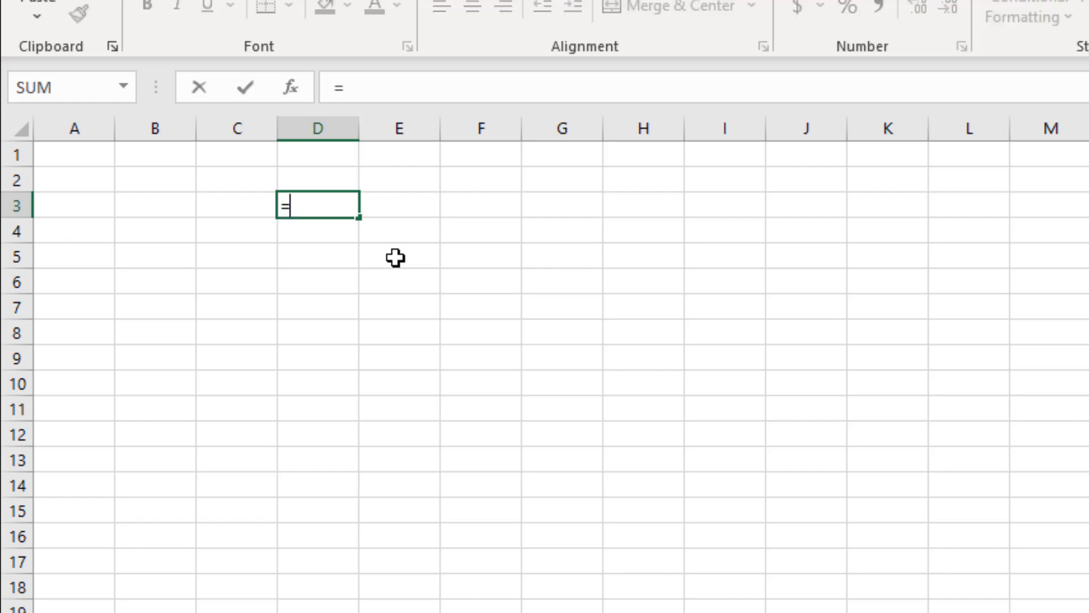
type("se")
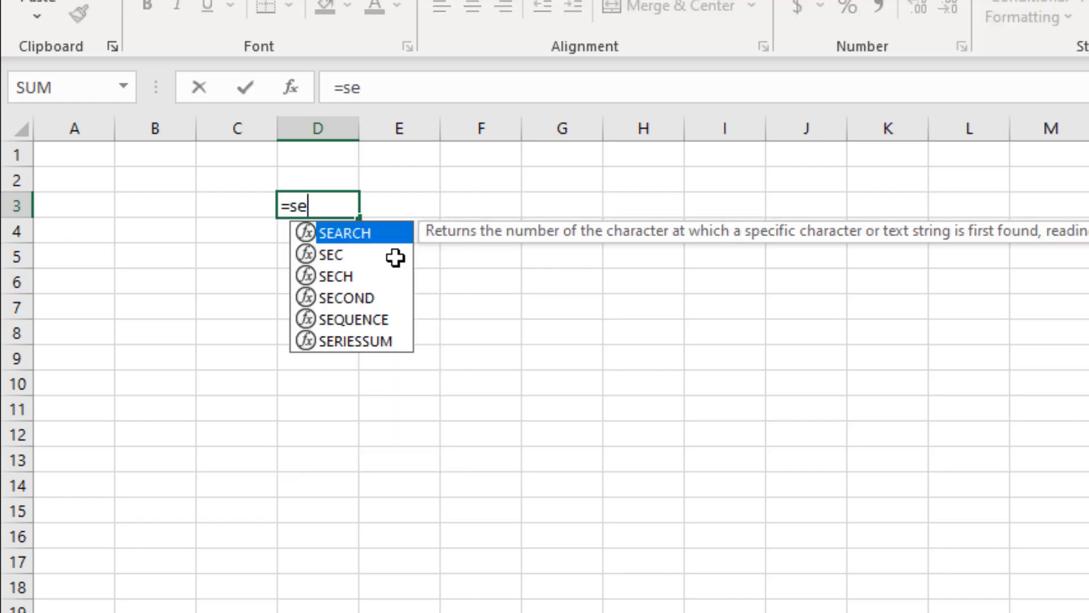
type("q")
key("Tab")
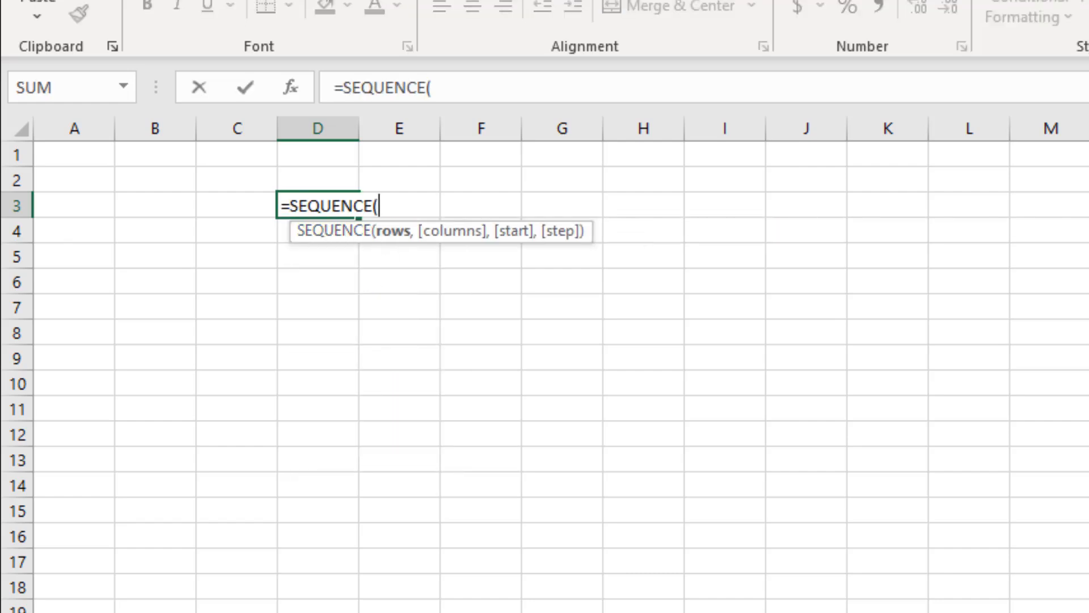
type("3,3")
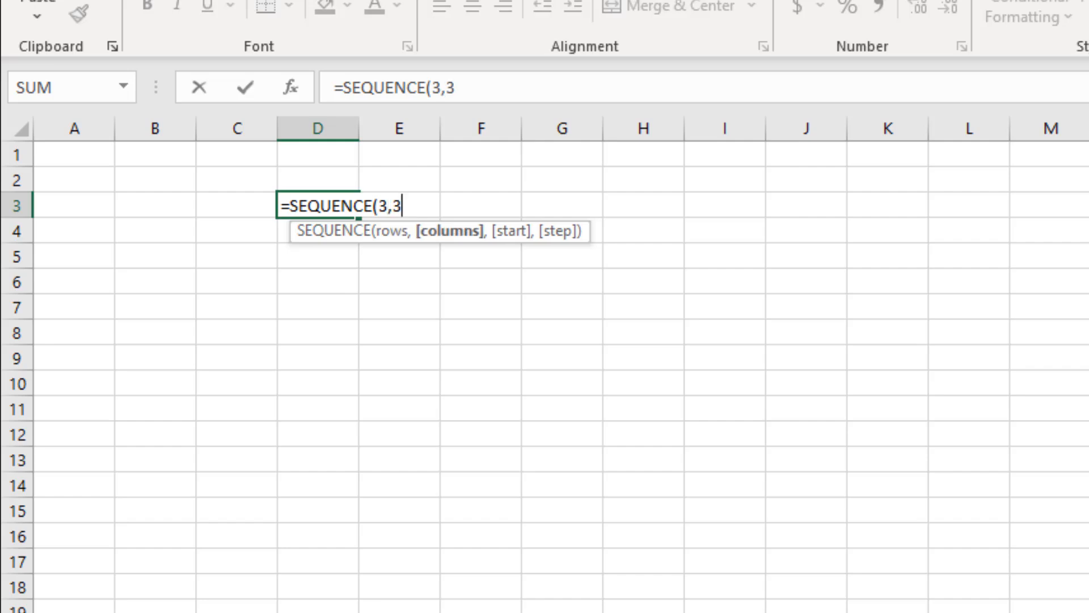
type(",")
type("1")
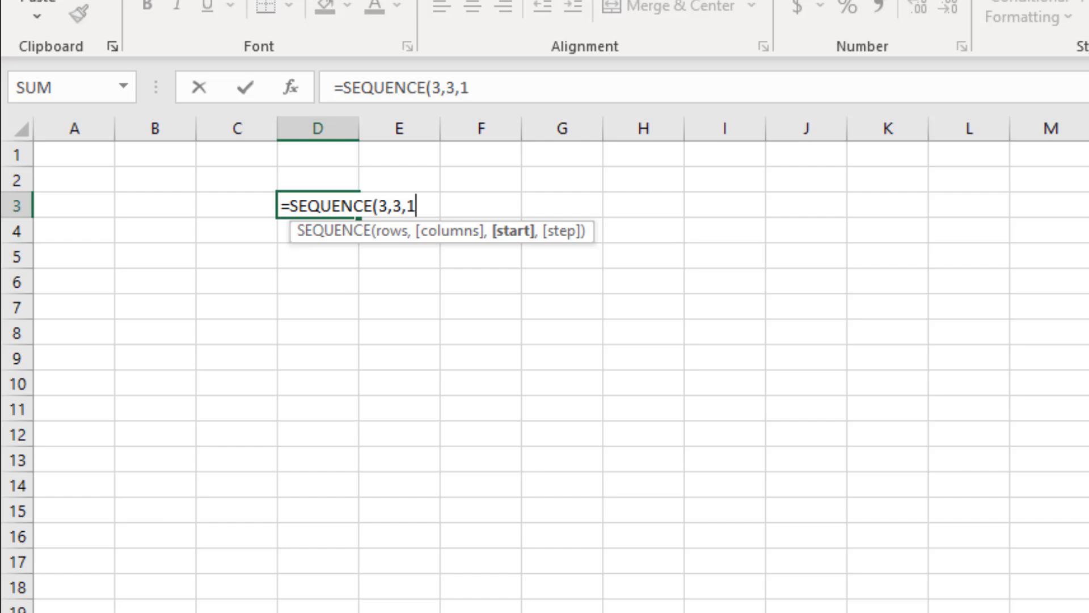
type("00,")
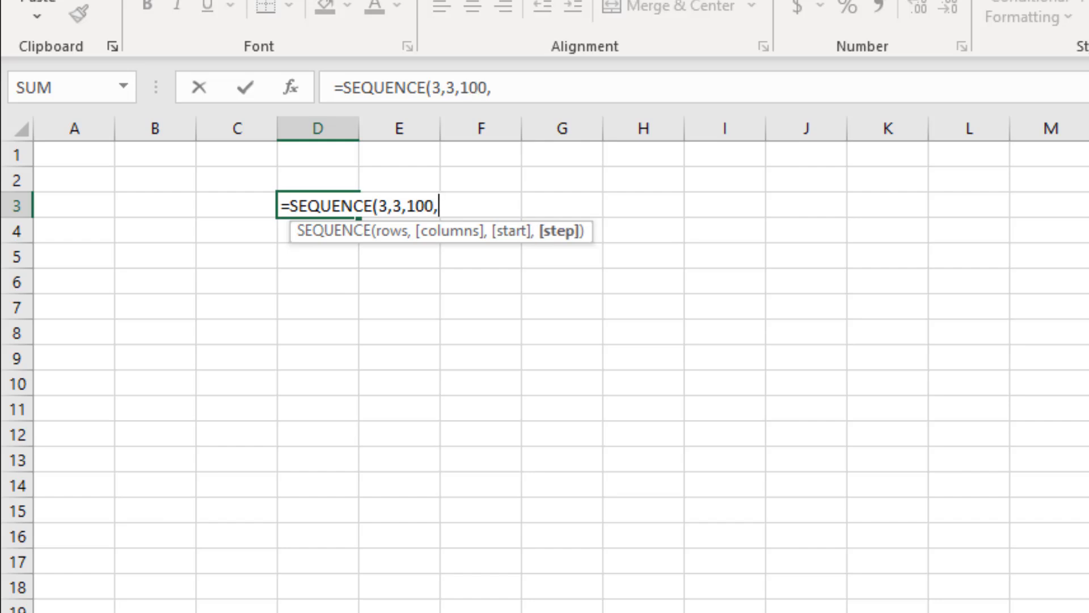
type("3)")
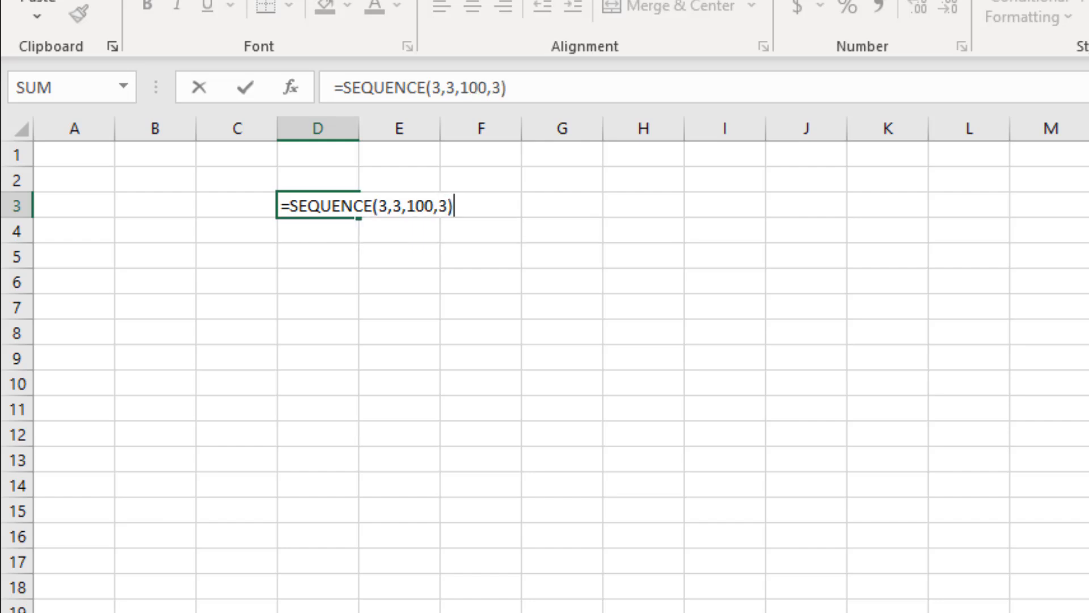
key("Left")
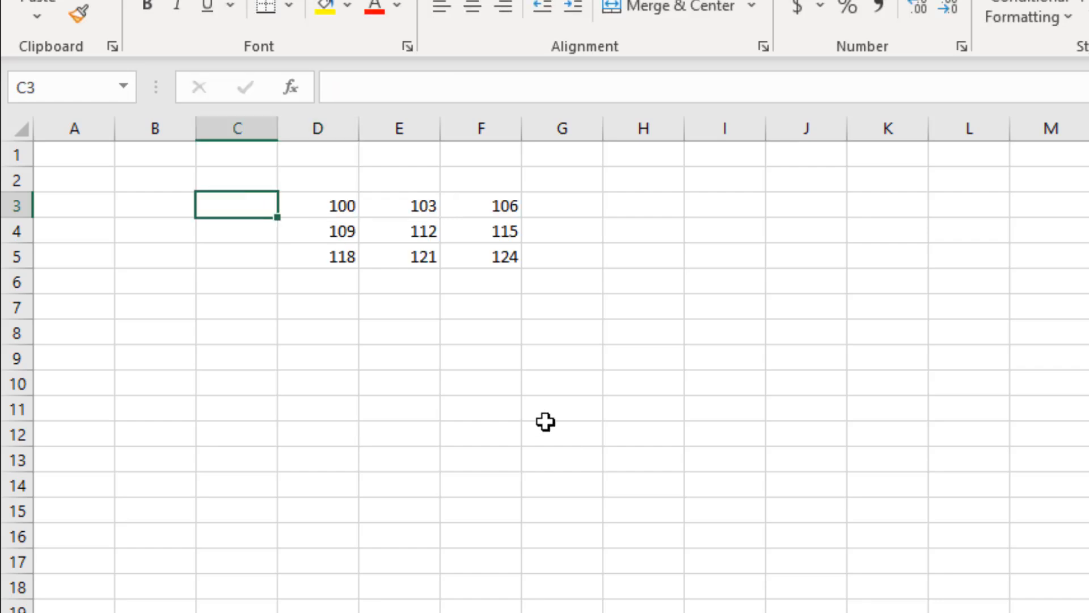
- Check how the grid formula spills by comparing the formula shown for cells D3 and D4
left_click(317, 211)
left_click(341, 239)
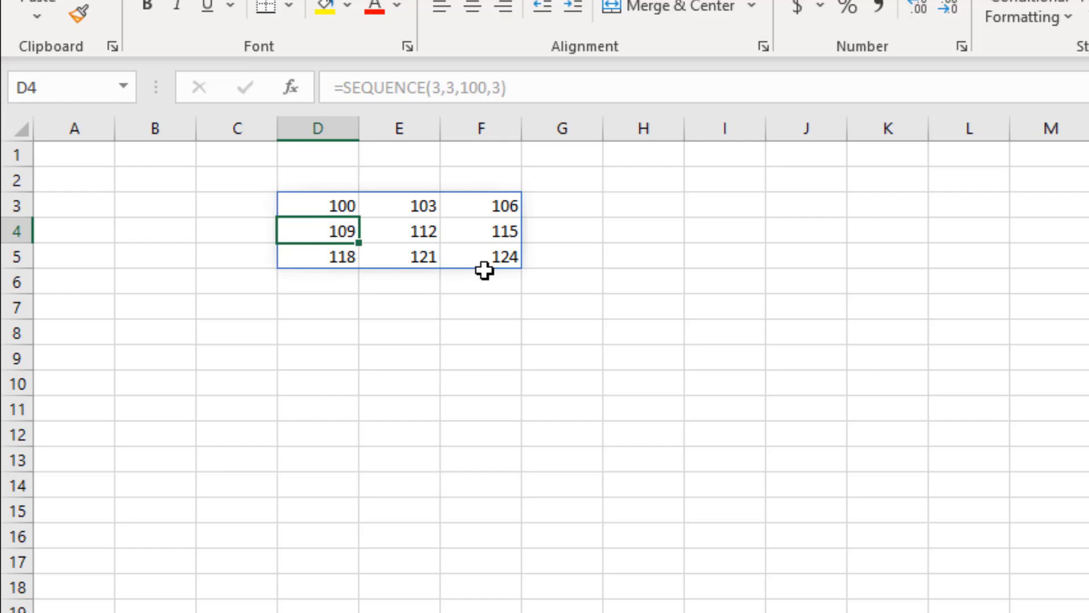
left_click(343, 206)
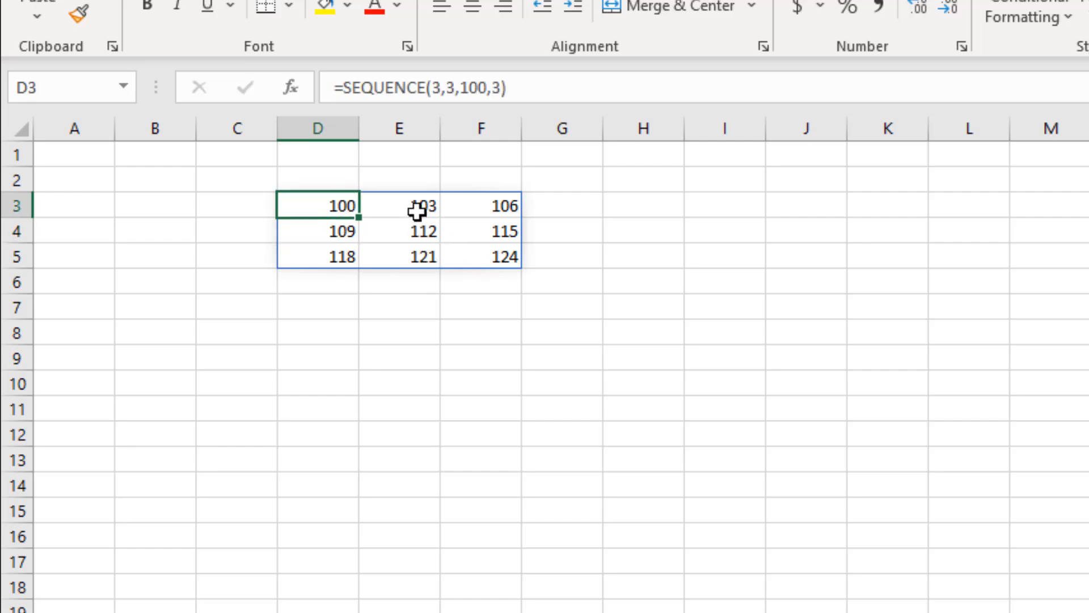
- Set the step argument of the formula in D3 to 1 and reselect the cell to view the grid
left_click(502, 86)
key("BackSpace")
type("1")
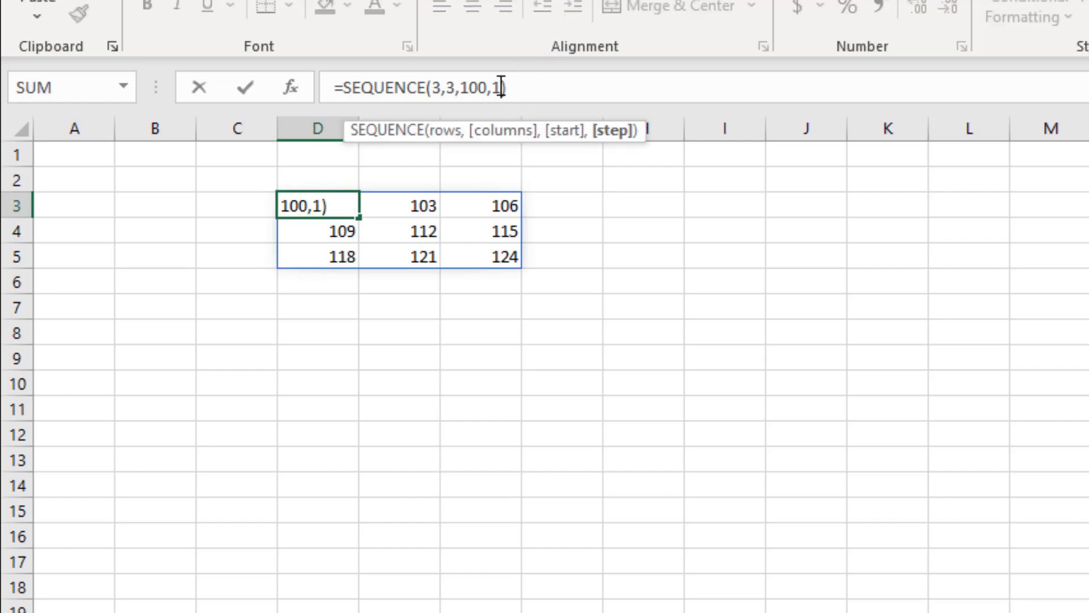
key("Return")
left_click(346, 205)
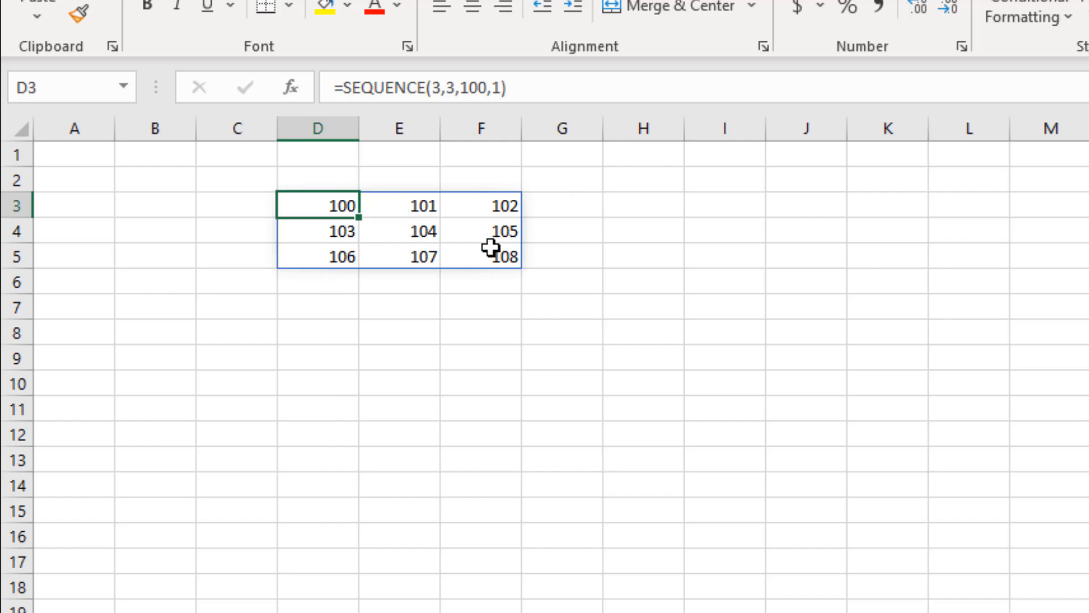
- Examine the order in which the 3-by-3 grid in D3:F5 fills across its rows and down its columns
left_click(481, 358)
left_click(328, 215)
left_click(390, 205)
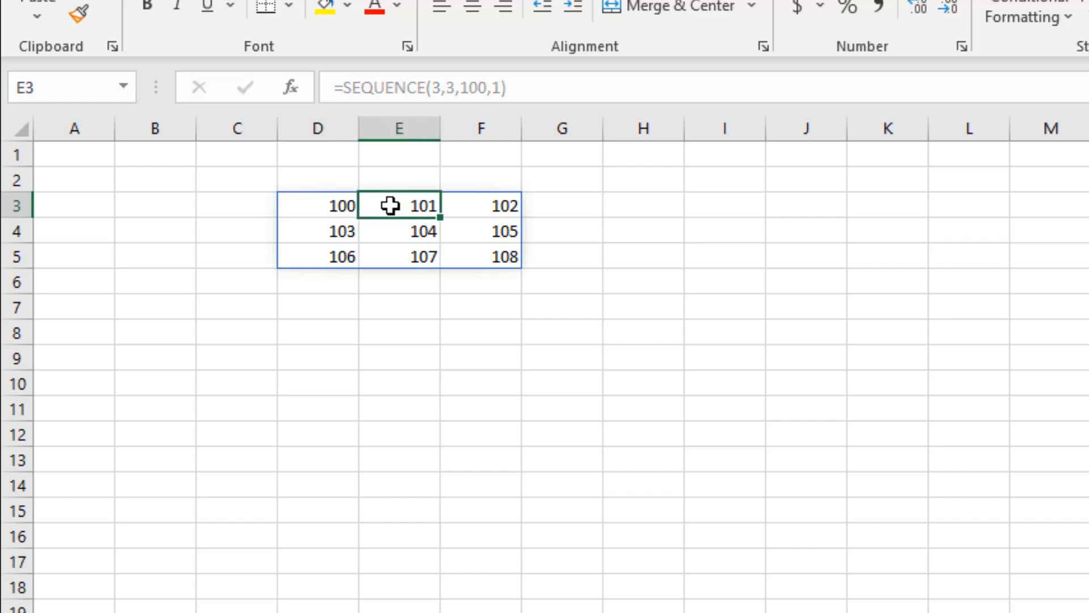
left_click(343, 206)
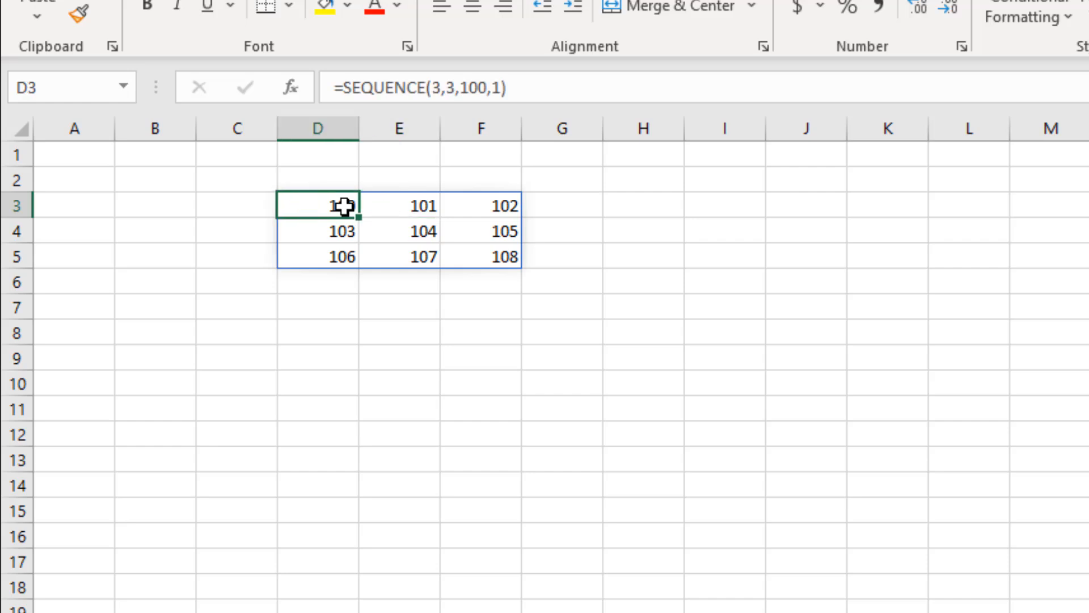
left_click(339, 228)
left_click(329, 202)
left_click_drag(329, 202, 315, 271)
mouse_move(404, 207)
left_mouse_down()
mouse_move(525, 206)
mouse_move(414, 195)
left_mouse_up()
left_click(561, 332)
left_click(294, 208)
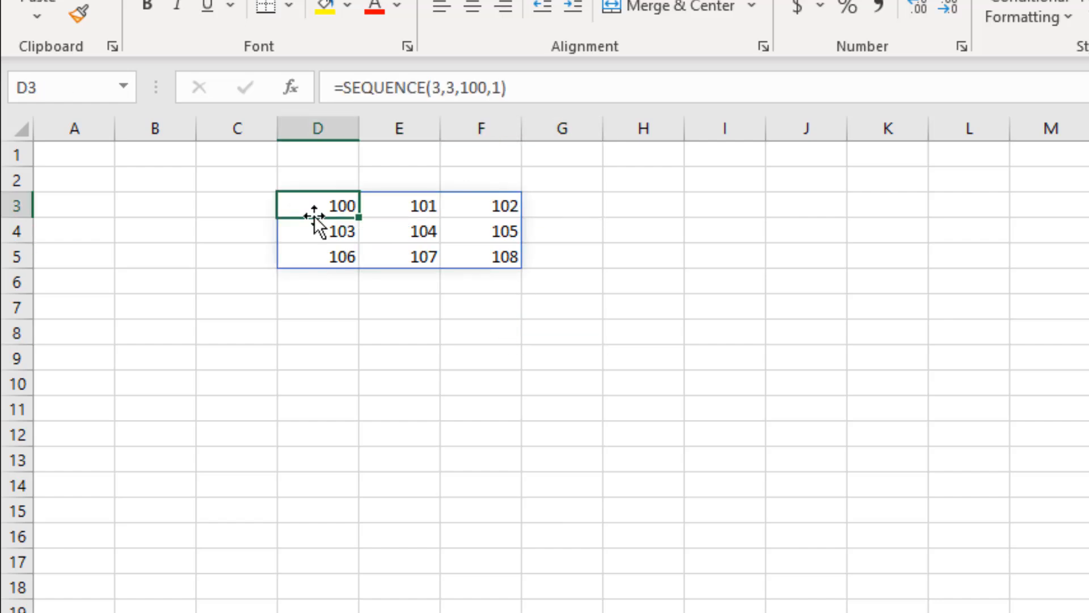
- Wrap the formula in D3 in TRANSPOSE so it reads =TRANSPOSE(SEQUENCE(3,3,100,1))
left_click(346, 85)
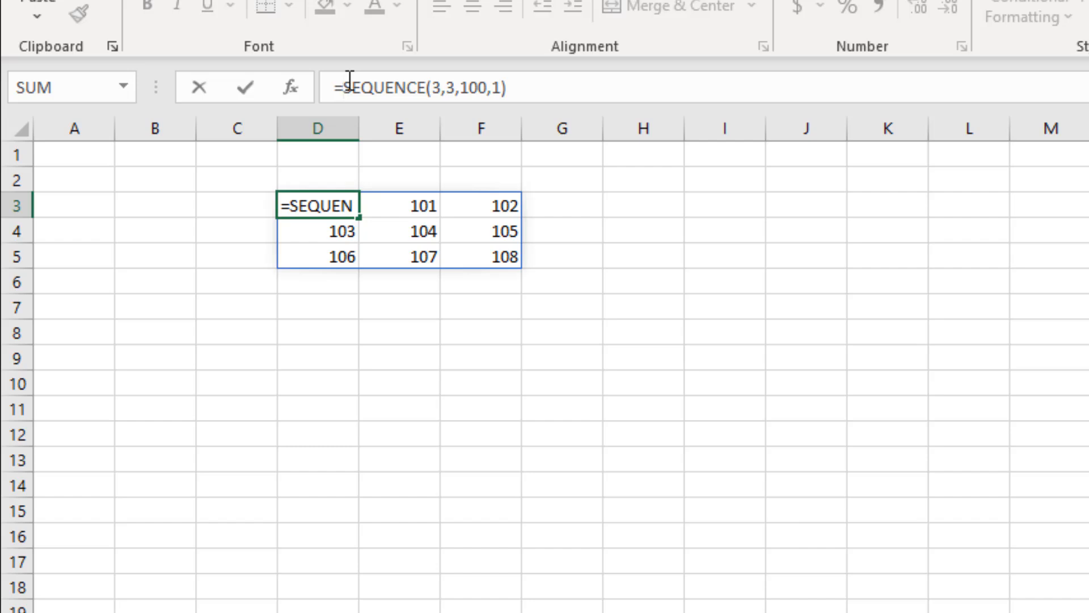
type("T")
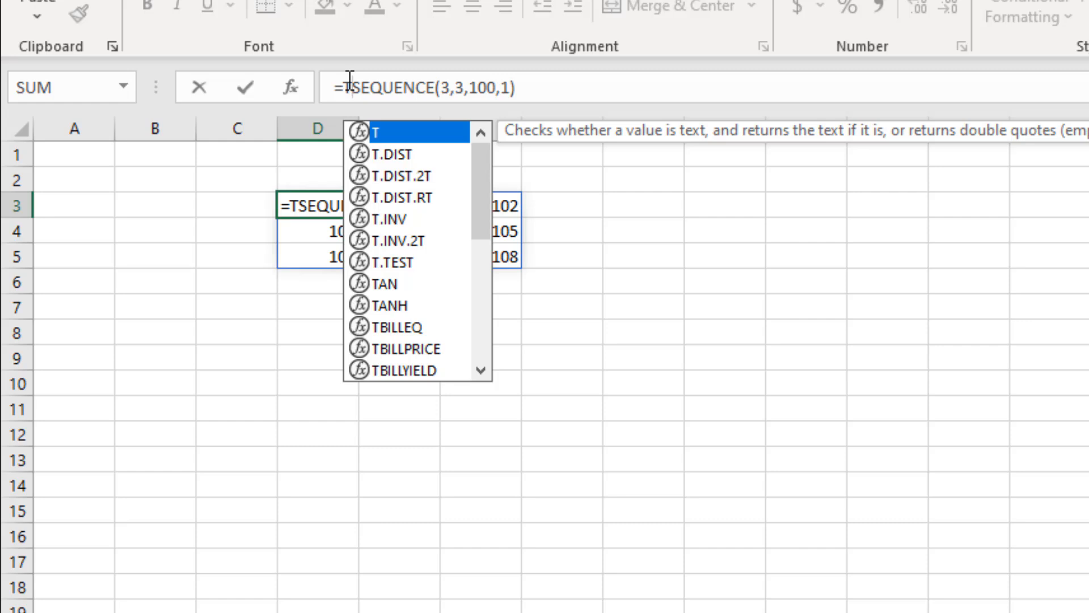
type("r")
double_click(447, 125)
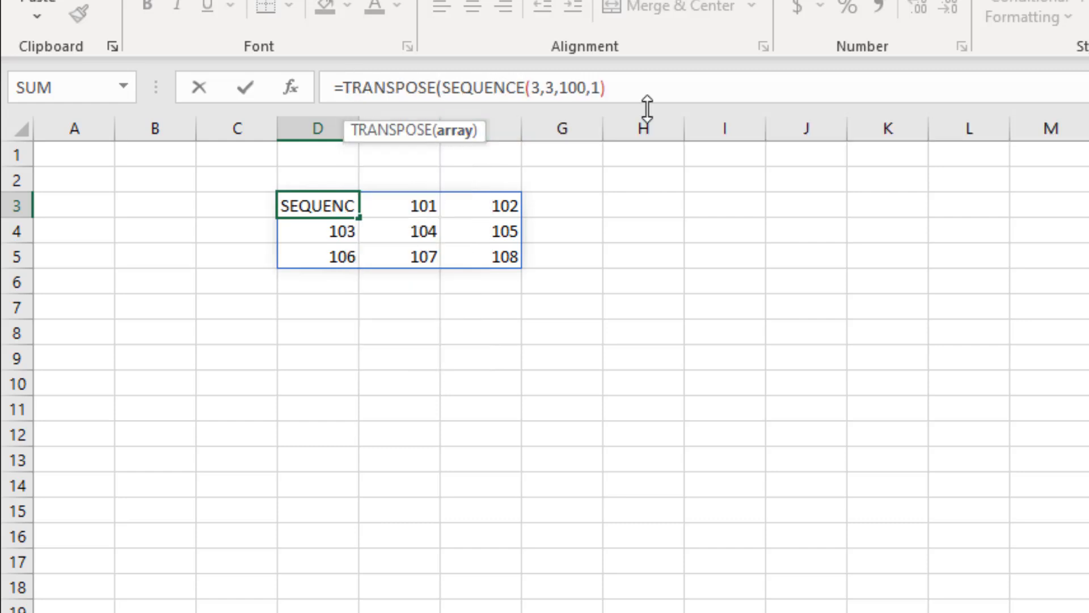
left_click(650, 86)
type(")")
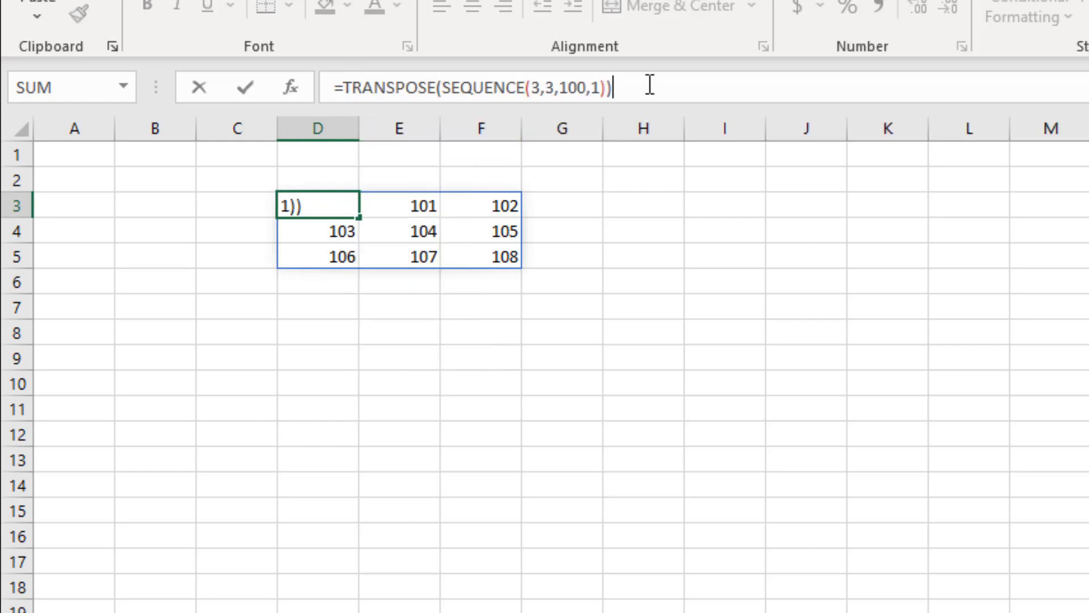
key("Return")
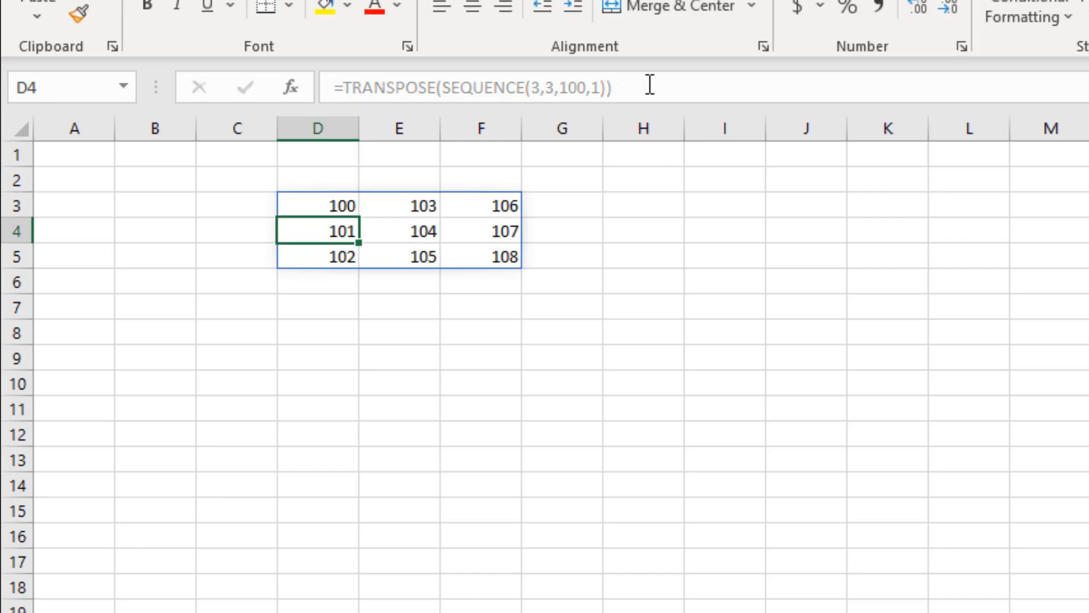
- Examine the order of the transposed numbers by going down columns D, E and F of the grid
left_click(462, 328)
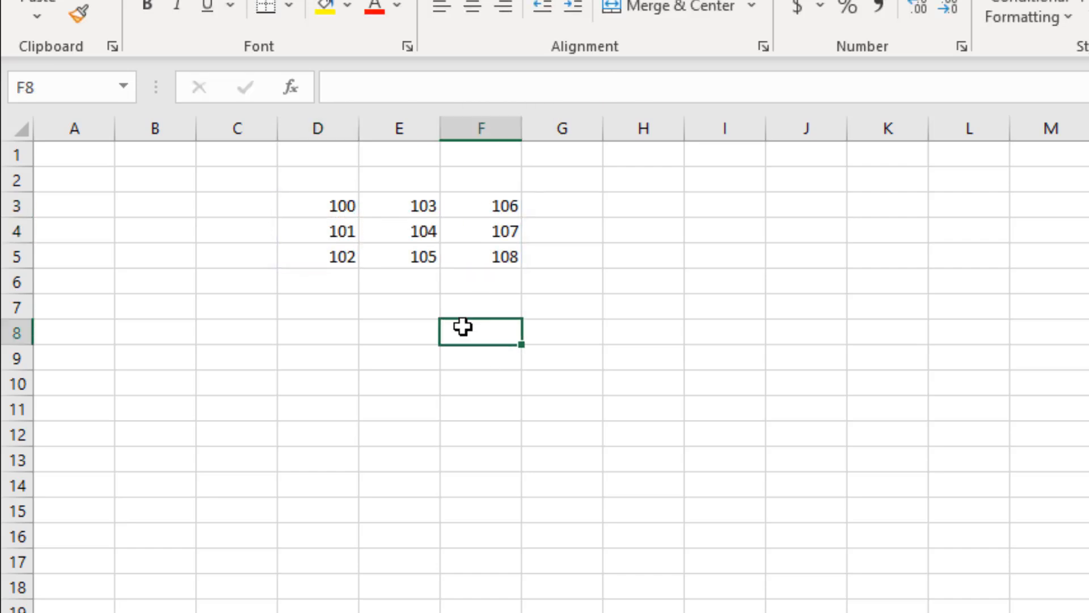
left_click(324, 205)
left_click(318, 224)
left_click(314, 255)
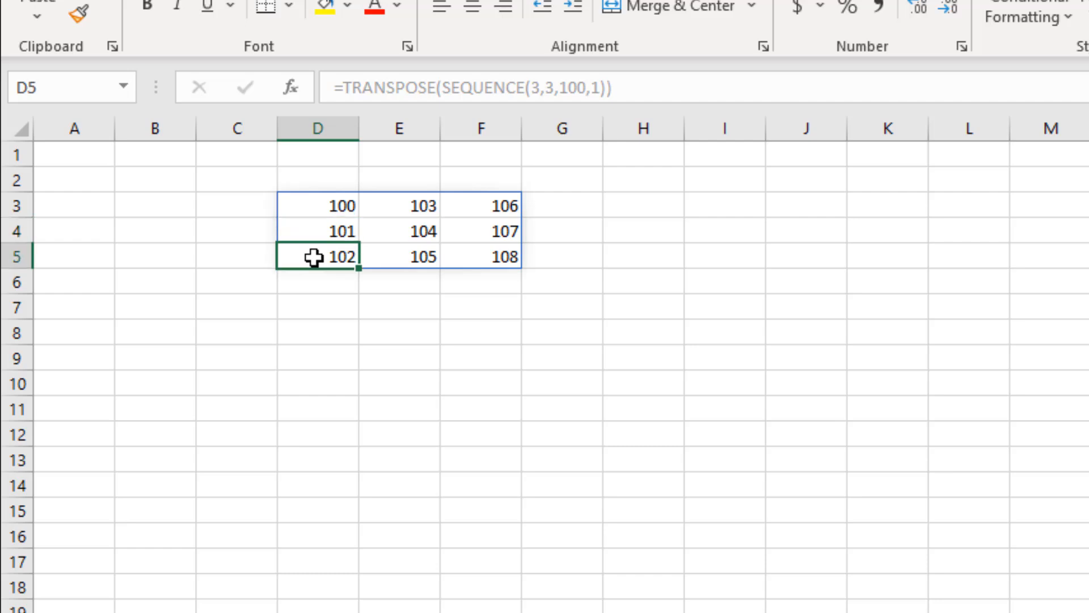
left_click(410, 202)
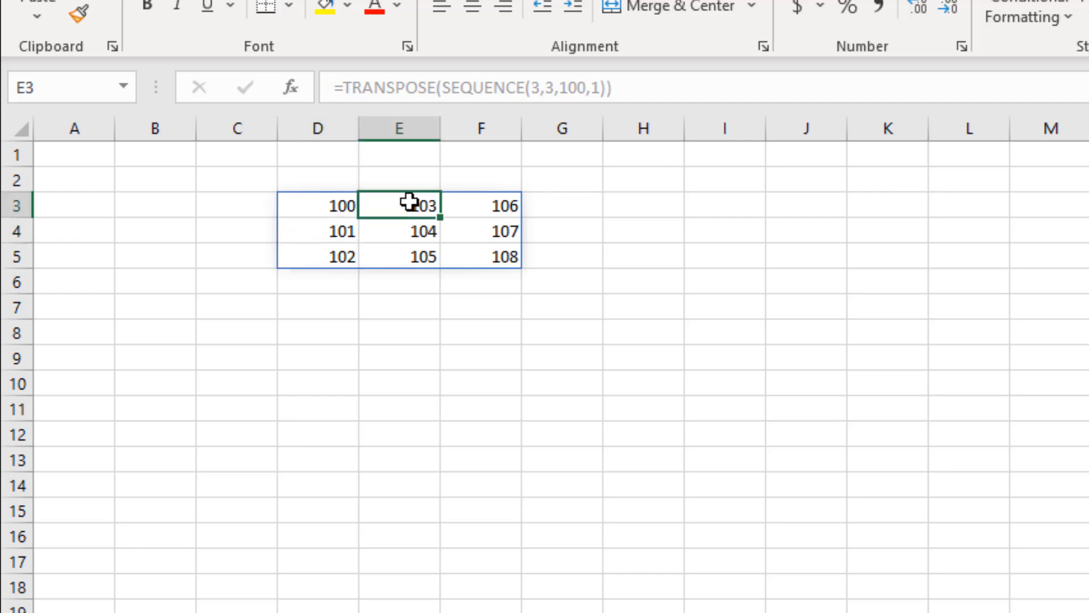
left_click(414, 236)
left_click(413, 253)
left_click(499, 209)
left_click(499, 235)
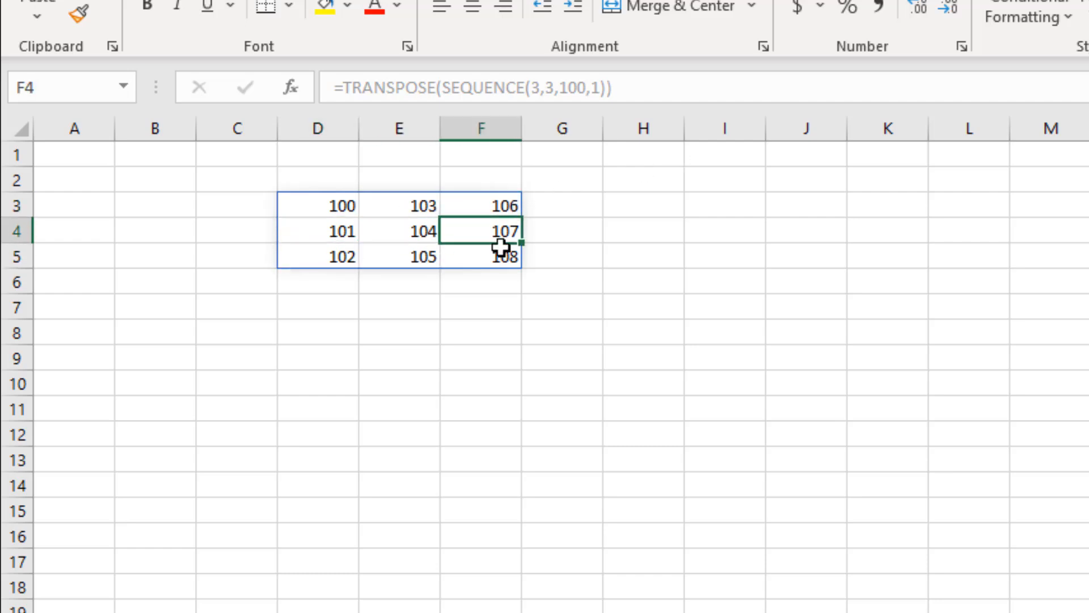
left_click(500, 249)
- Set the columns argument of the SEQUENCE inside the TRANSPOSE formula in D3 to 5
key("ctrl+Up")
key("ctrl+Left")
left_click(549, 90)
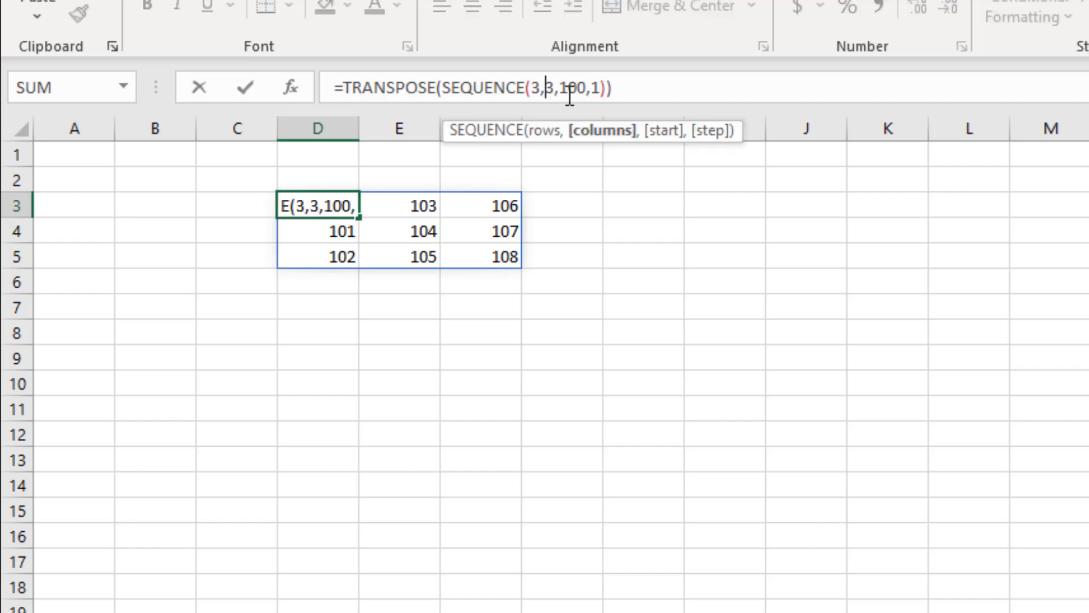
key("Delete")
type("5")
key("Return")
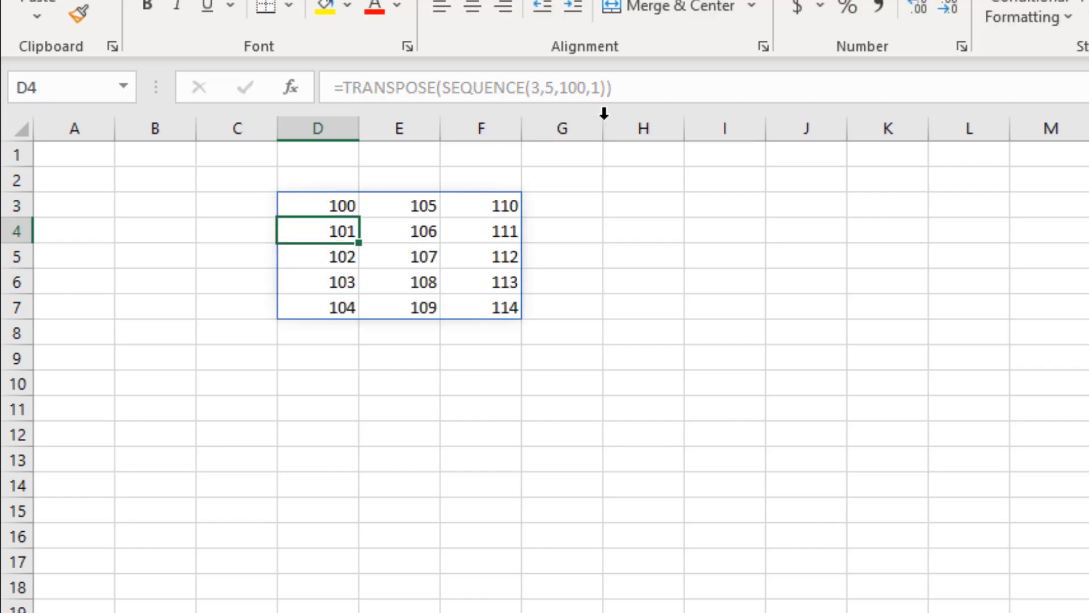
- Remove the TRANSPOSE wrapper from D3 so the formula reads =SEQUENCE(3,5,100,1)
left_click(322, 206)
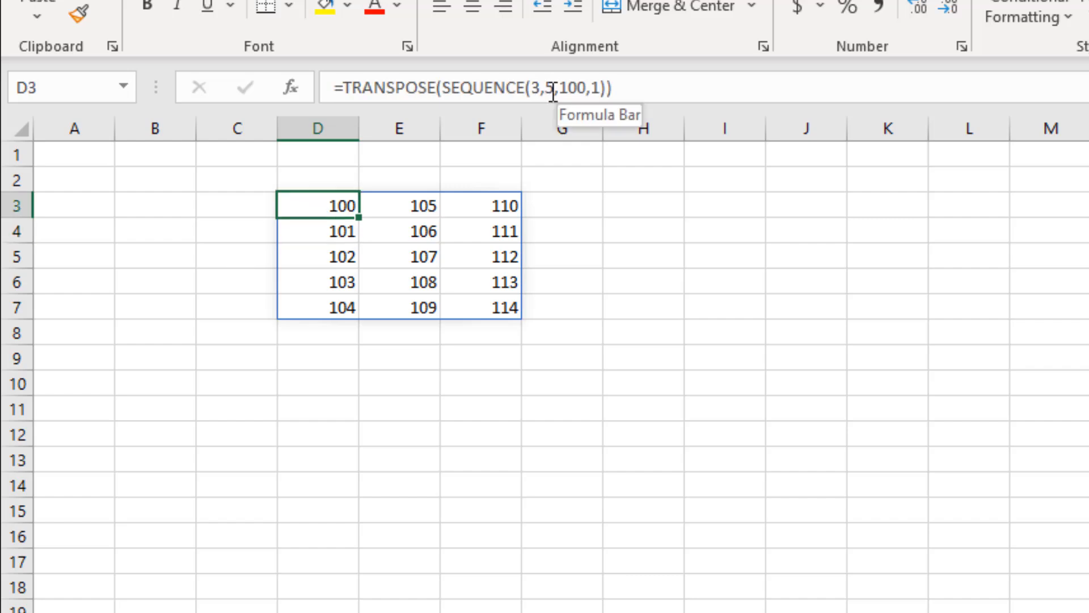
left_click(441, 88)
left_click_drag(442, 87, 342, 88)
key("BackSpace")
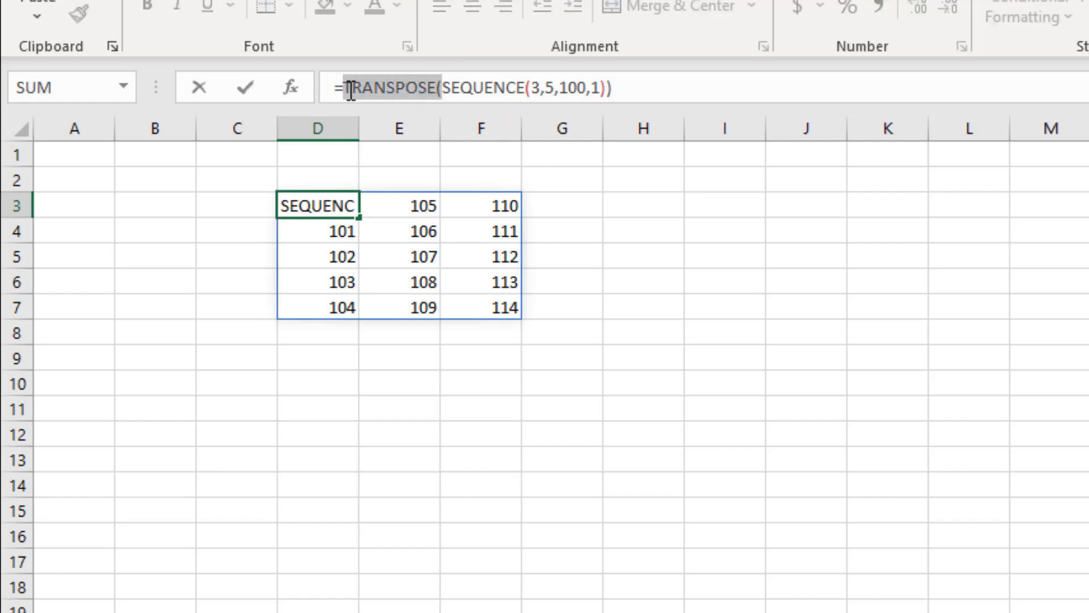
left_click(557, 77)
key("BackSpace")
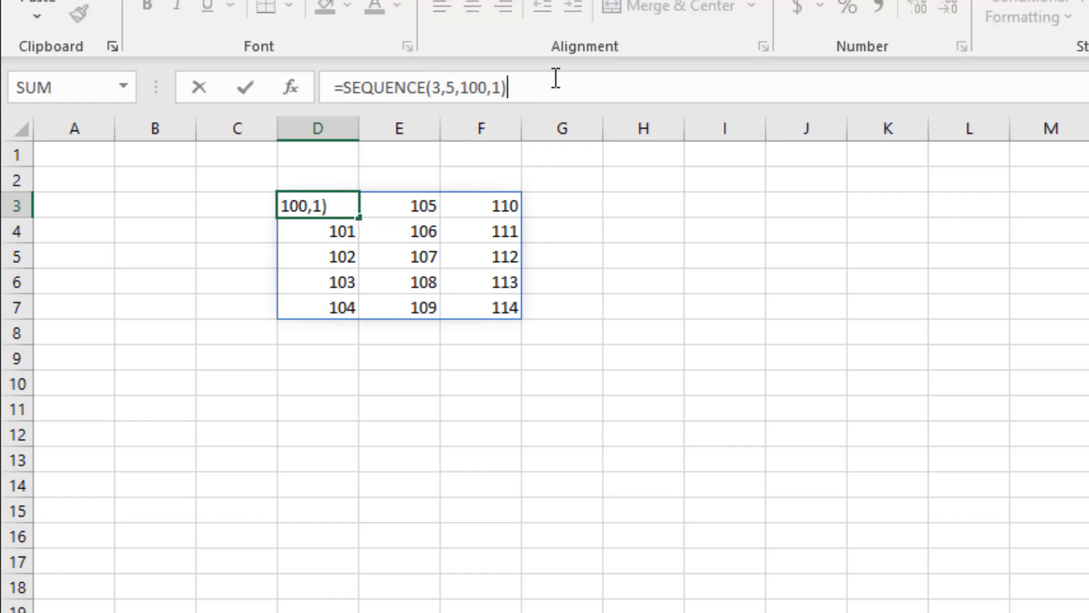
key("Return")
- Check the row and column extent of the spilled grid along D3:D5 and D3:H3
left_click_drag(348, 207, 335, 257)
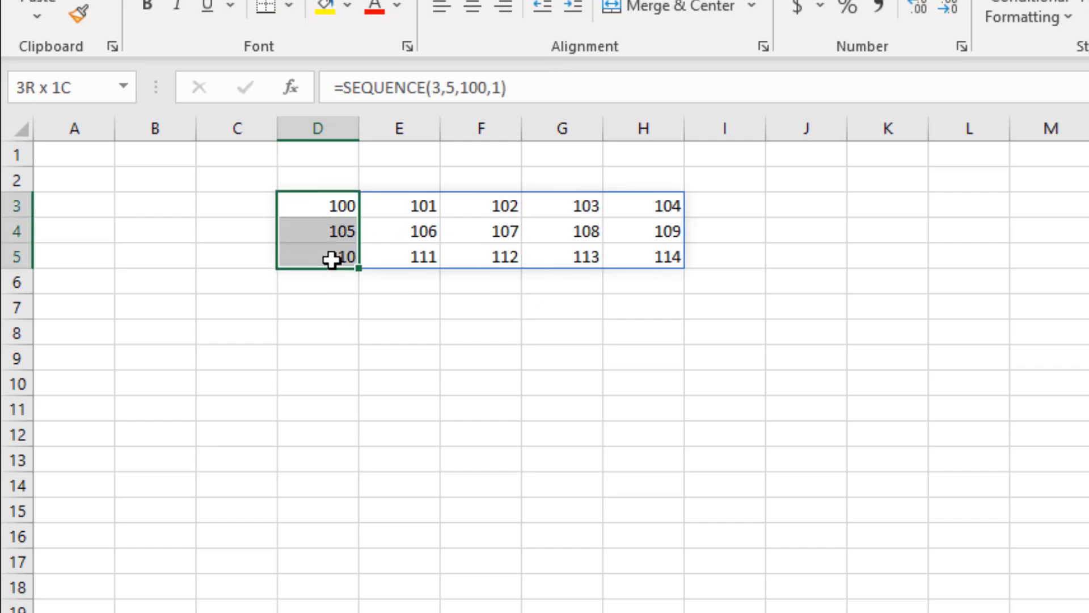
left_click_drag(332, 214, 653, 210)
left_click(647, 346)
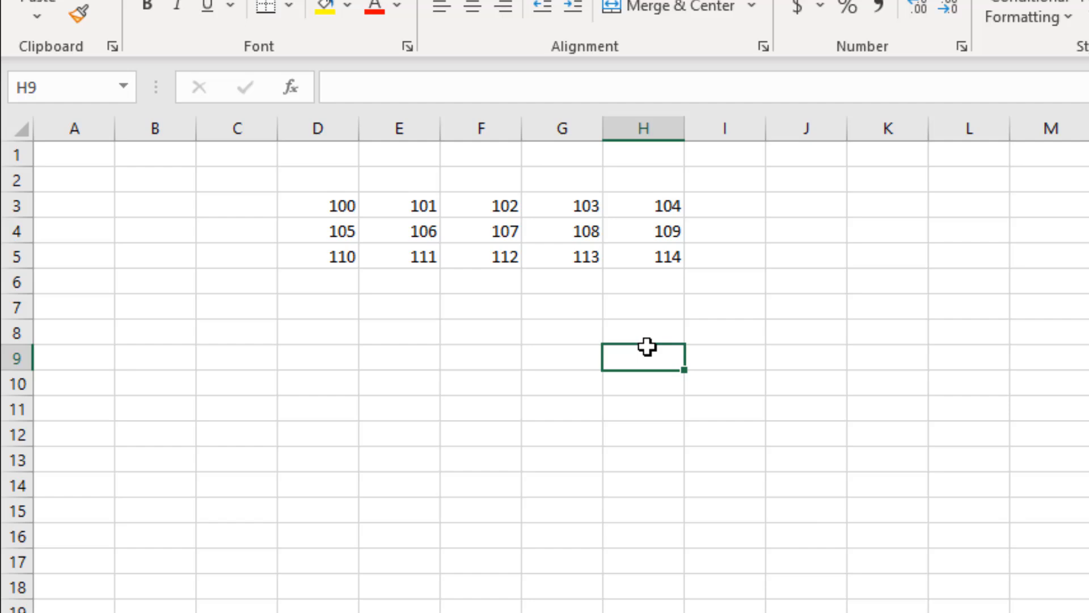
- Clear D3 and write =SEQUENCE(10) there for a vertical list of ten numbers
left_click(341, 204)
key("Delete")
type("=")
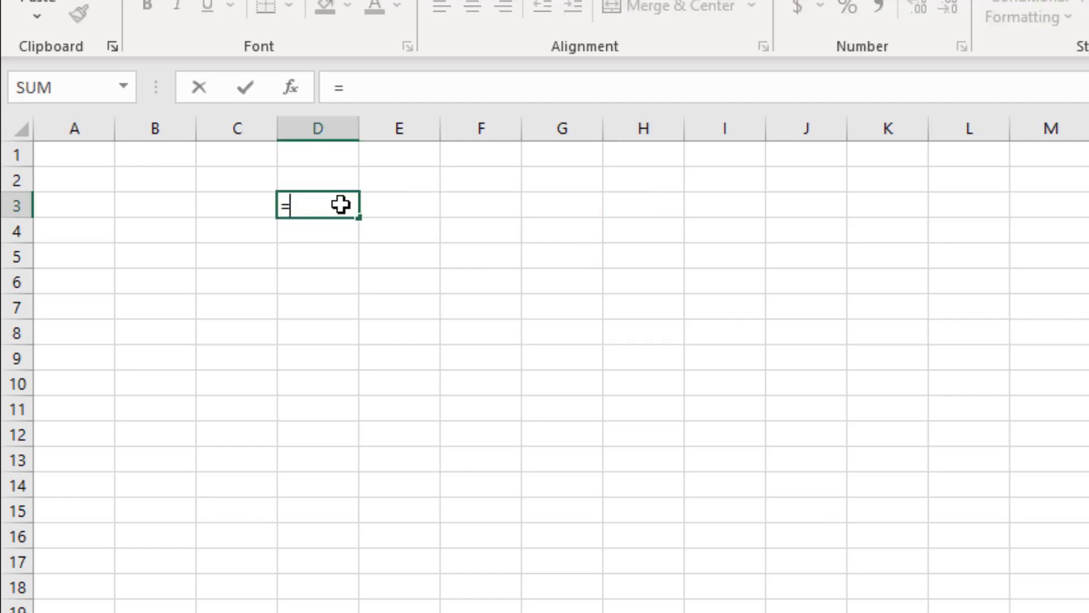
type("se")
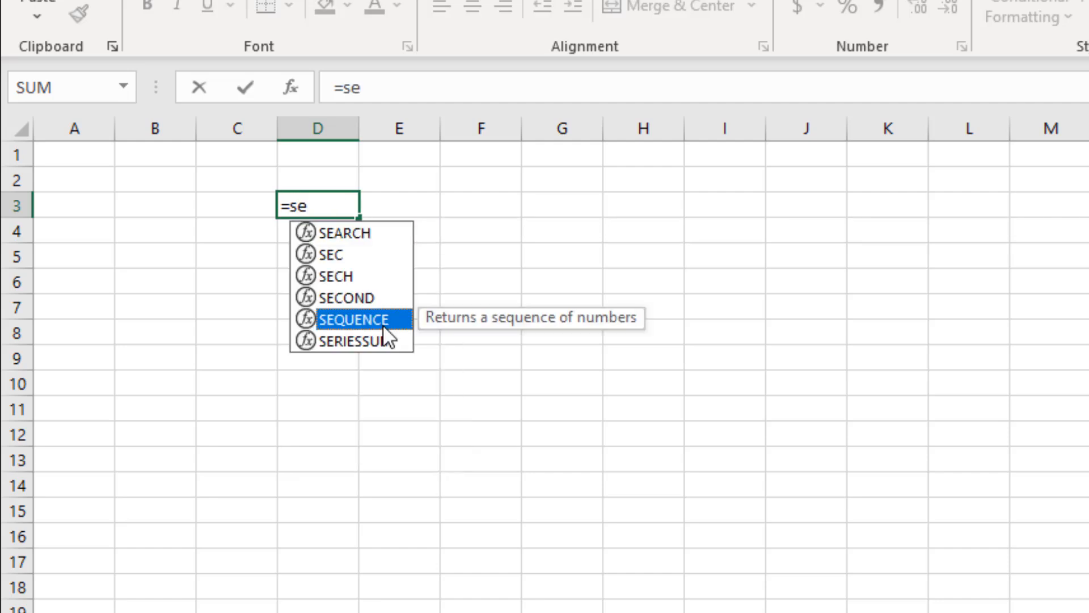
double_click(383, 325)
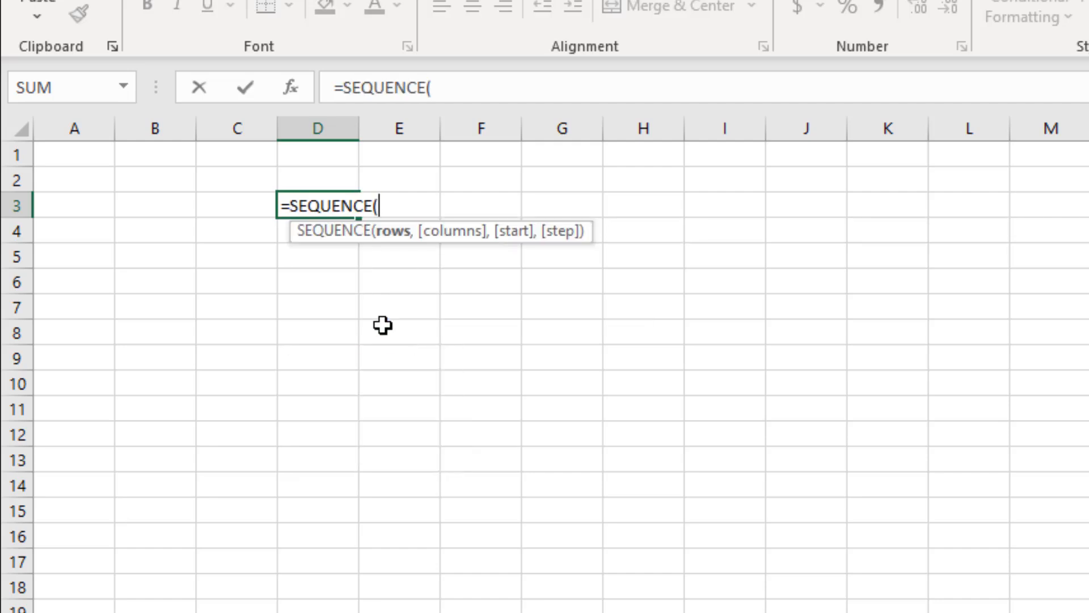
type("10)")
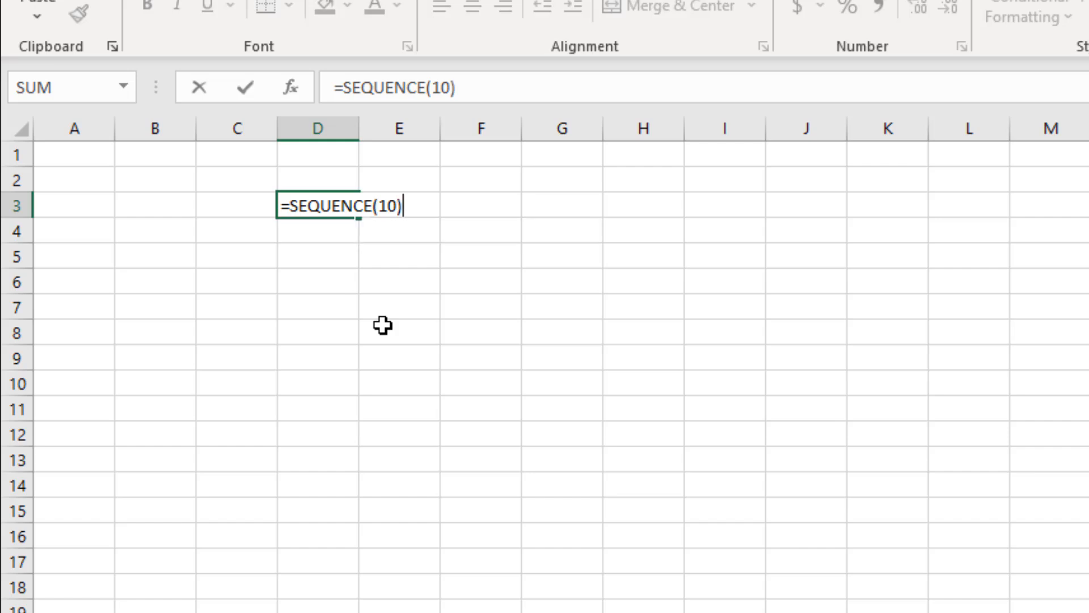
key("Return")
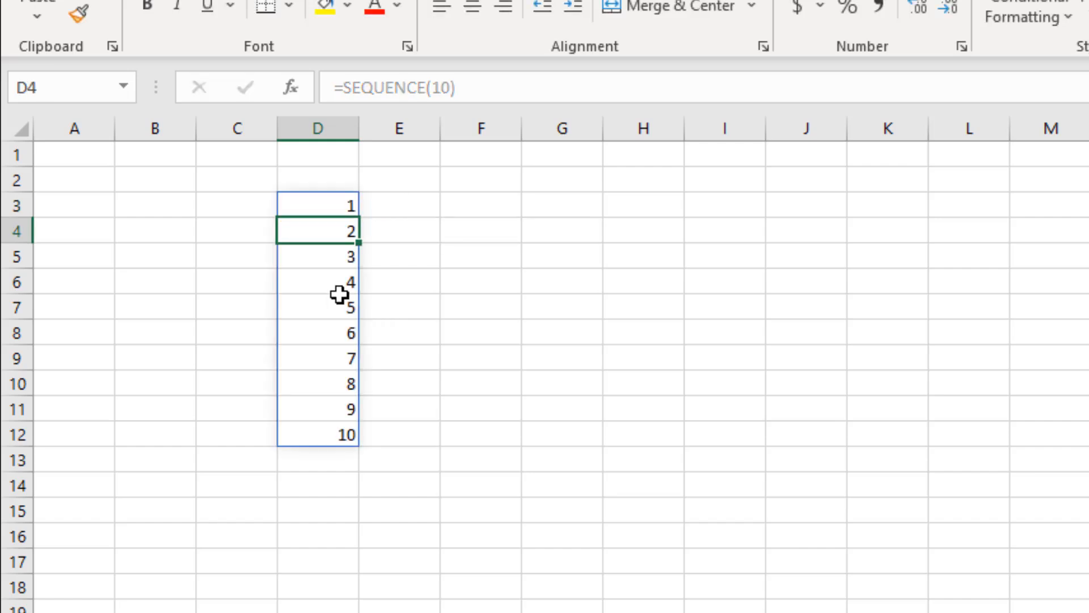
- Turn the list in D3 horizontal with =TRANSPOSE(SEQUENCE(10)) and highlight the columns D to M it spans
left_click(322, 207)
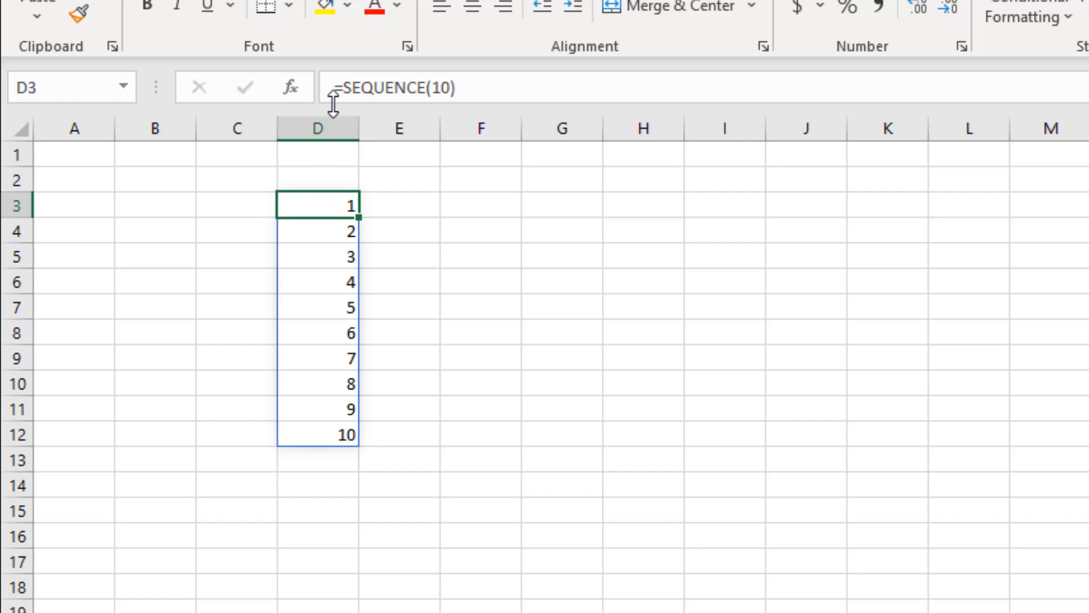
left_click(343, 88)
type("Tra")
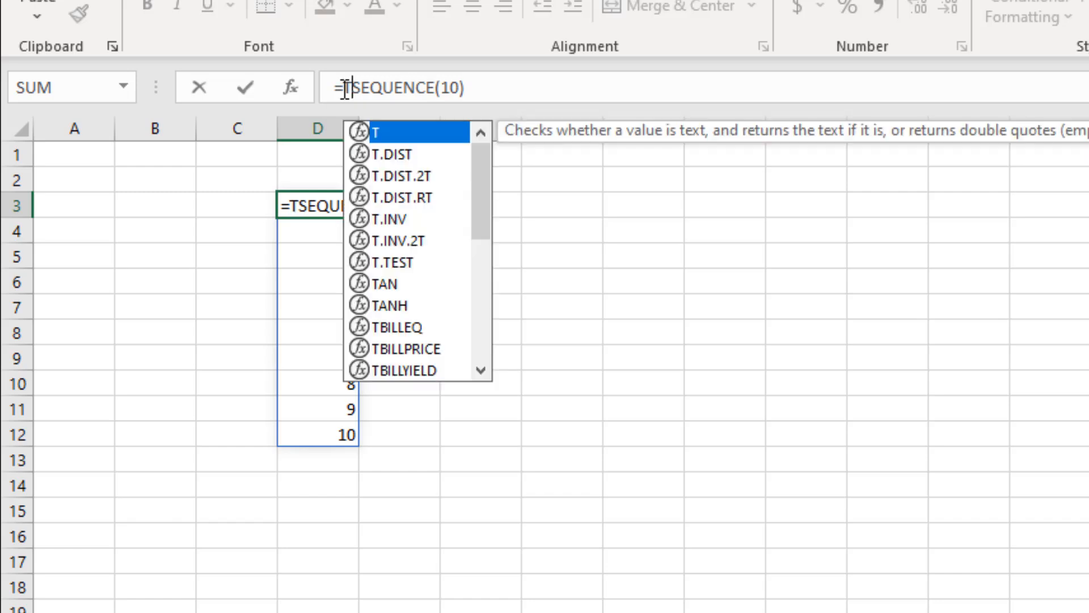
key("Tab")
left_click(640, 86)
type(")")
key("Return")
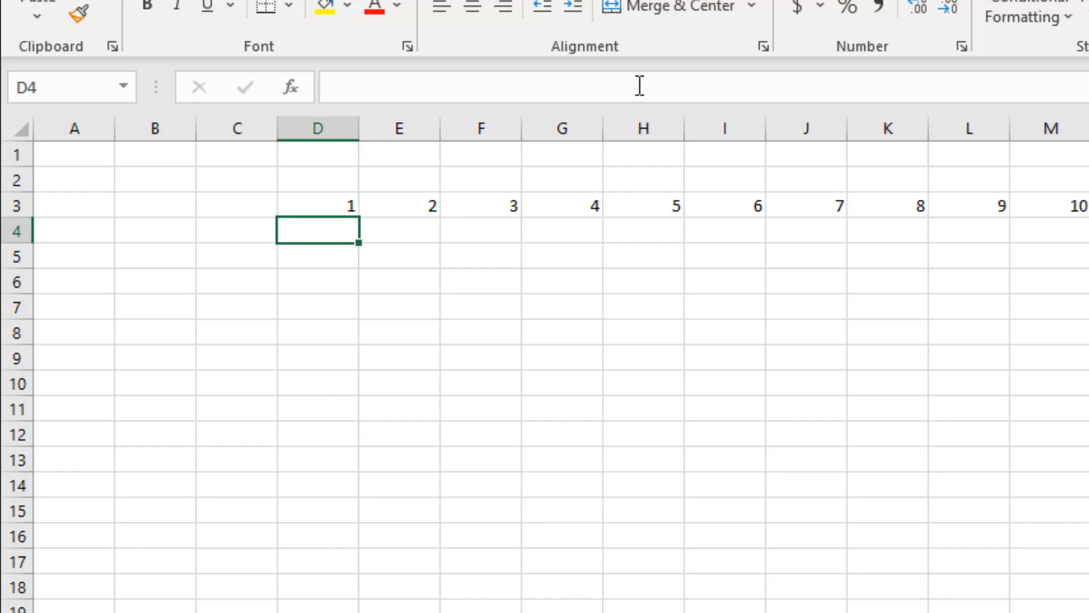
left_click_drag(345, 128, 1075, 125)
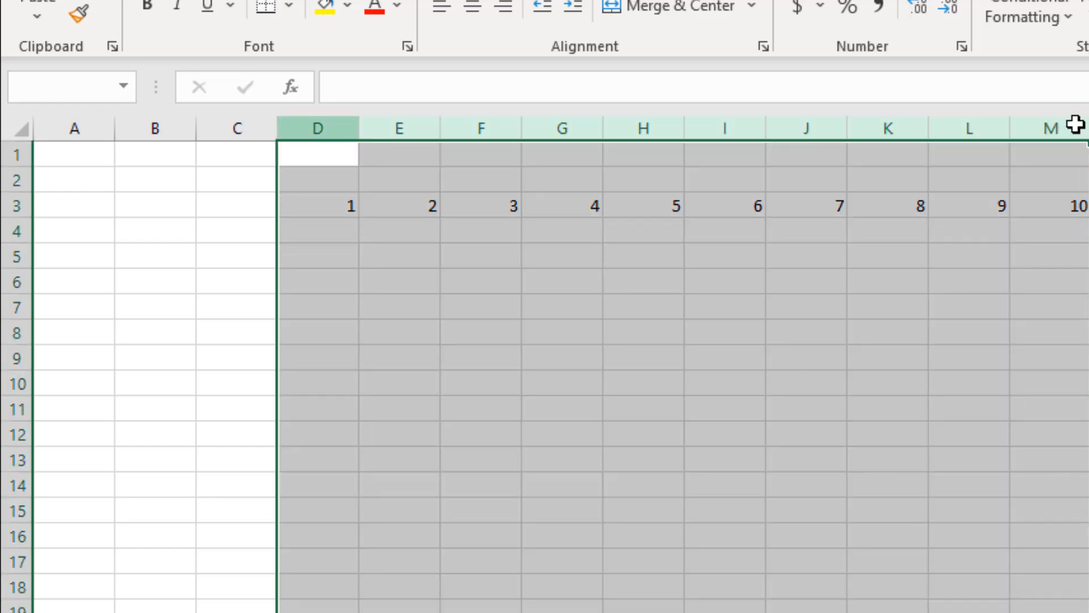
- Clear D3 and write =SEQUENCE(10,,5,-1) there for a descending ten-number list starting at 5
left_click(322, 216)
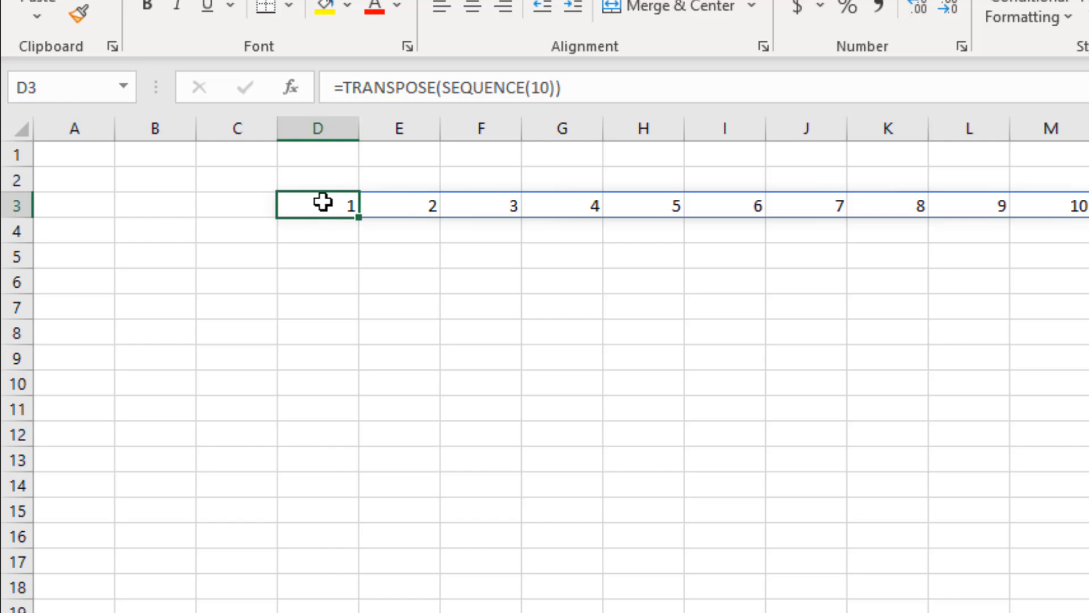
key("Delete")
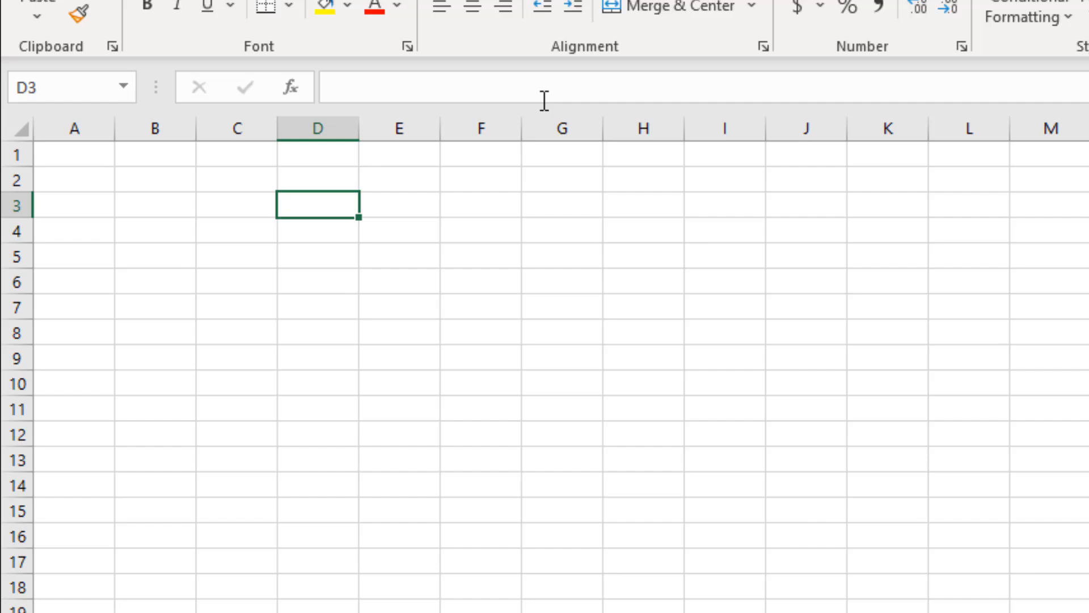
type("=seq")
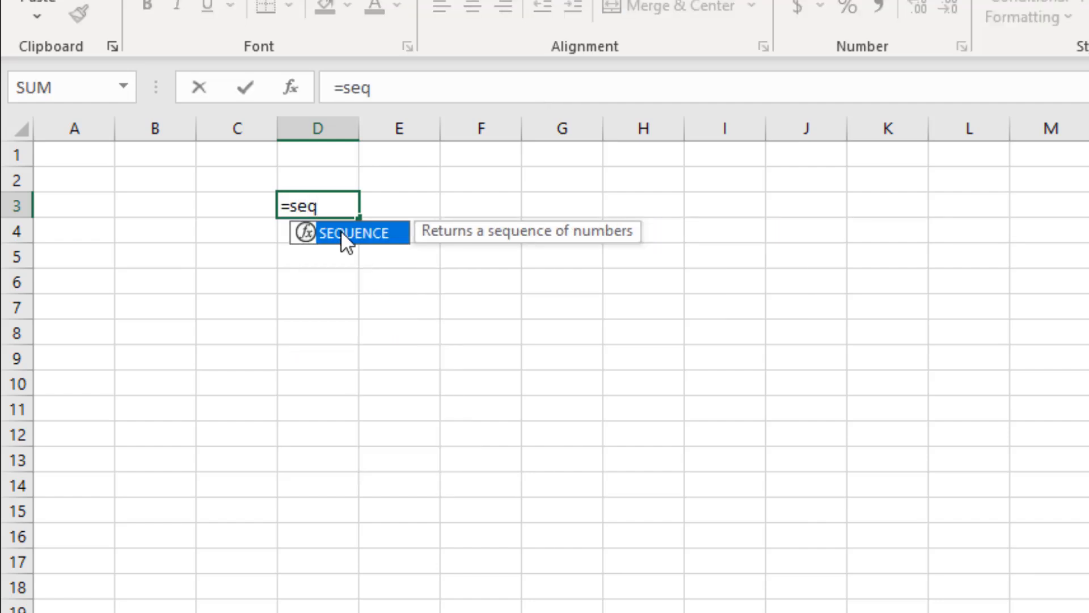
double_click(343, 233)
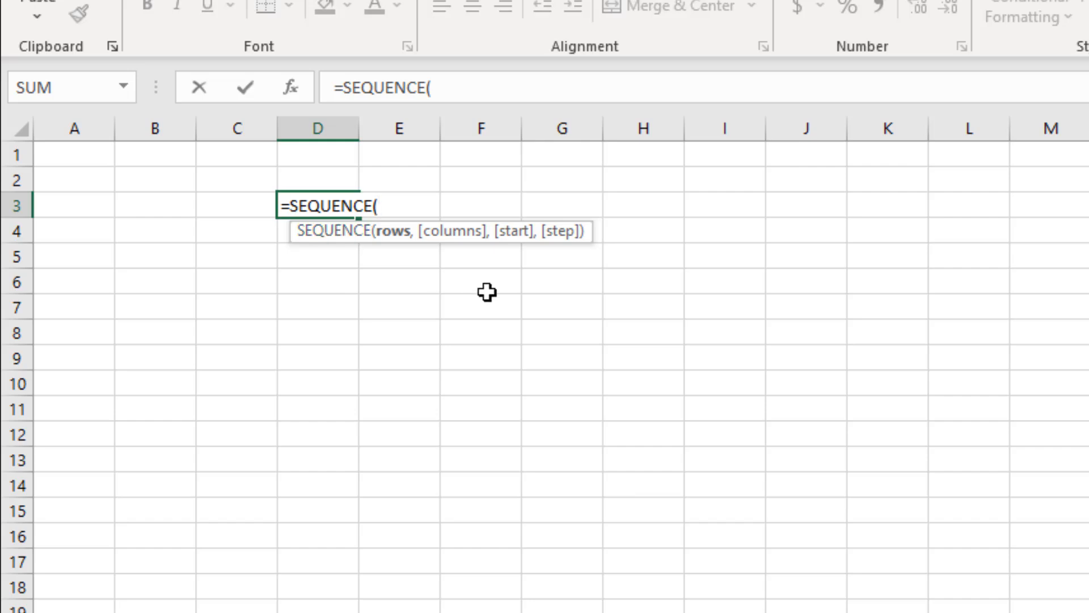
type("10,")
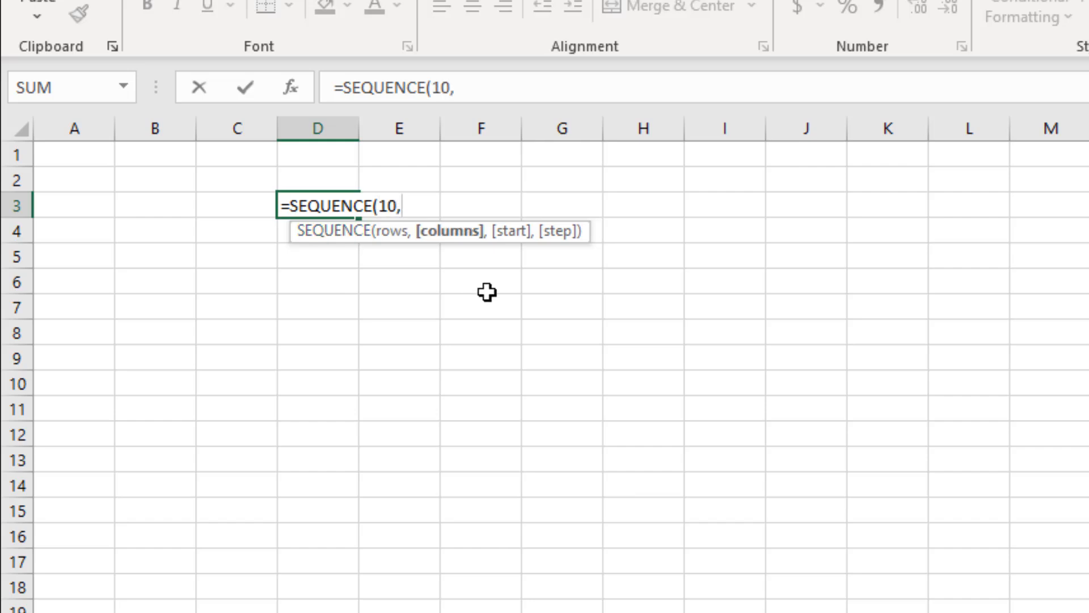
type(",")
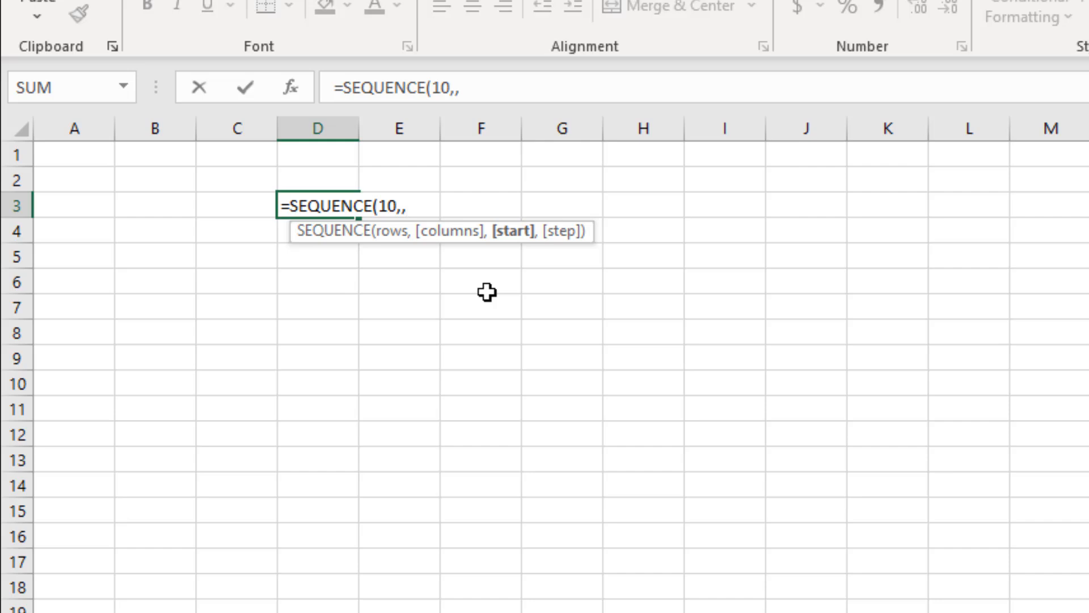
type("5,")
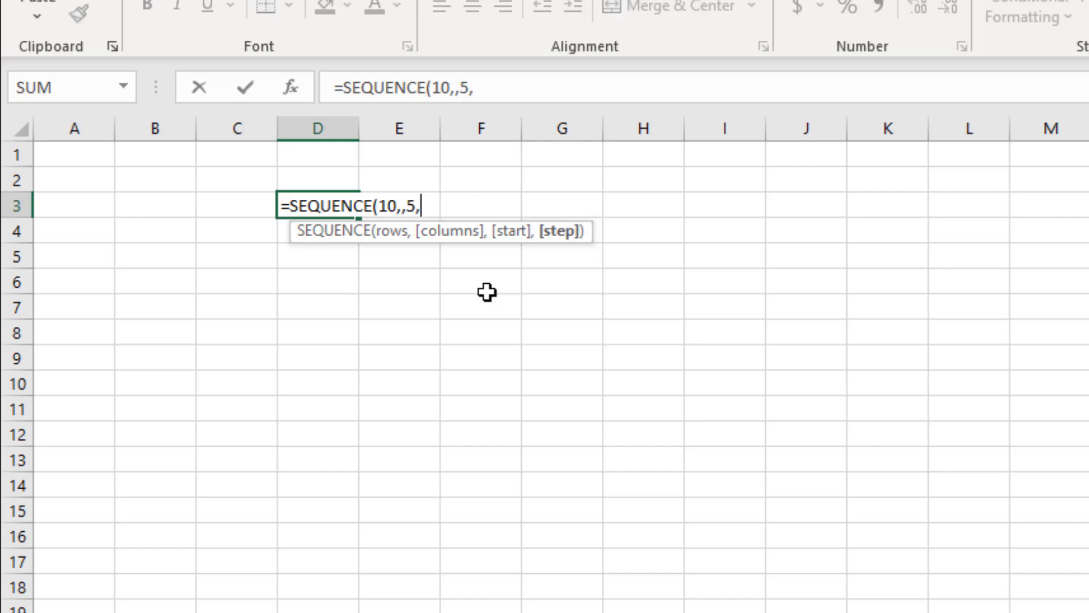
type("-1")
type(")")
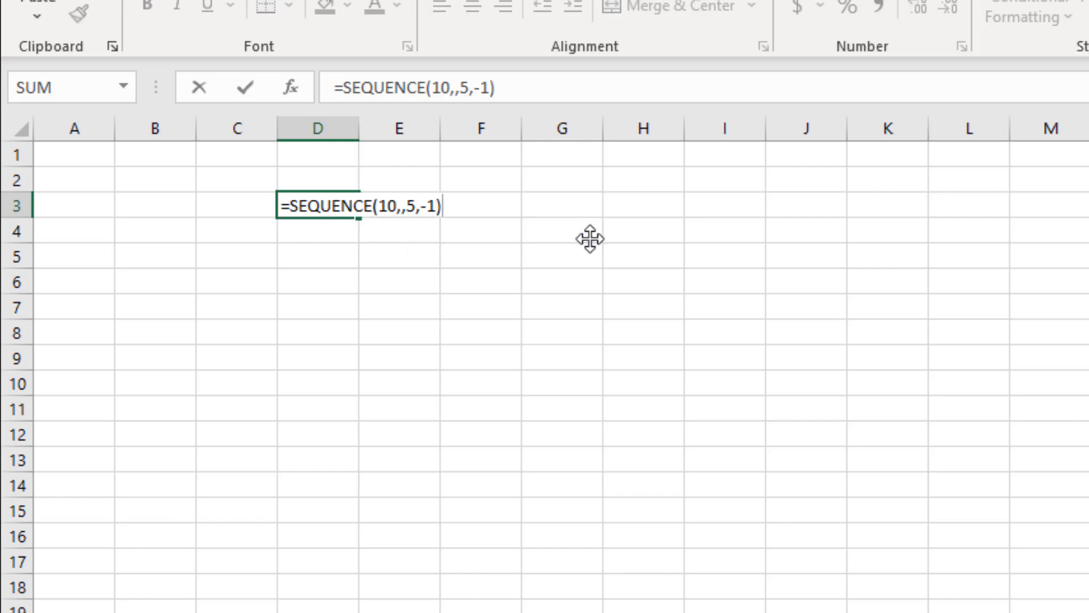
key("Return")
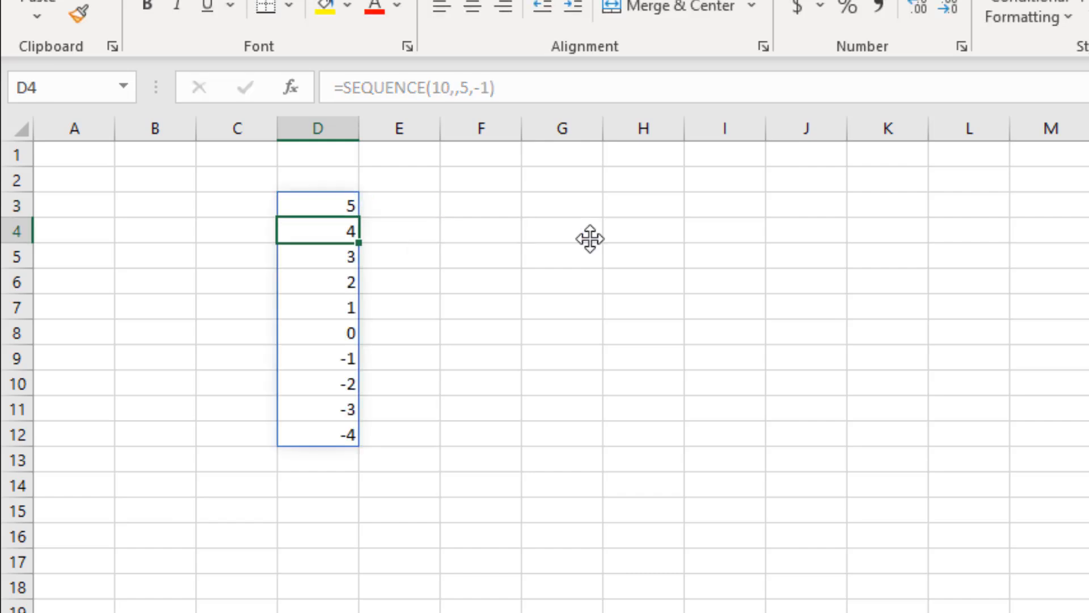
- Check the descending list in D3:D12, from its start value through its negative numbers in D9:D12
left_click(329, 429)
left_click(297, 209)
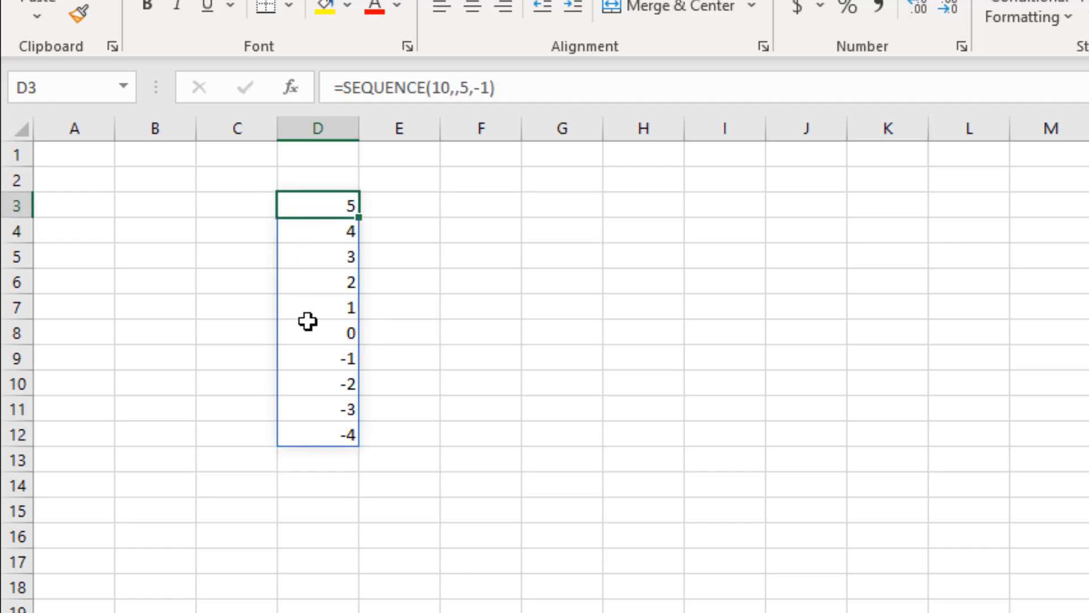
left_click(307, 340)
left_click(309, 361)
left_click(312, 384)
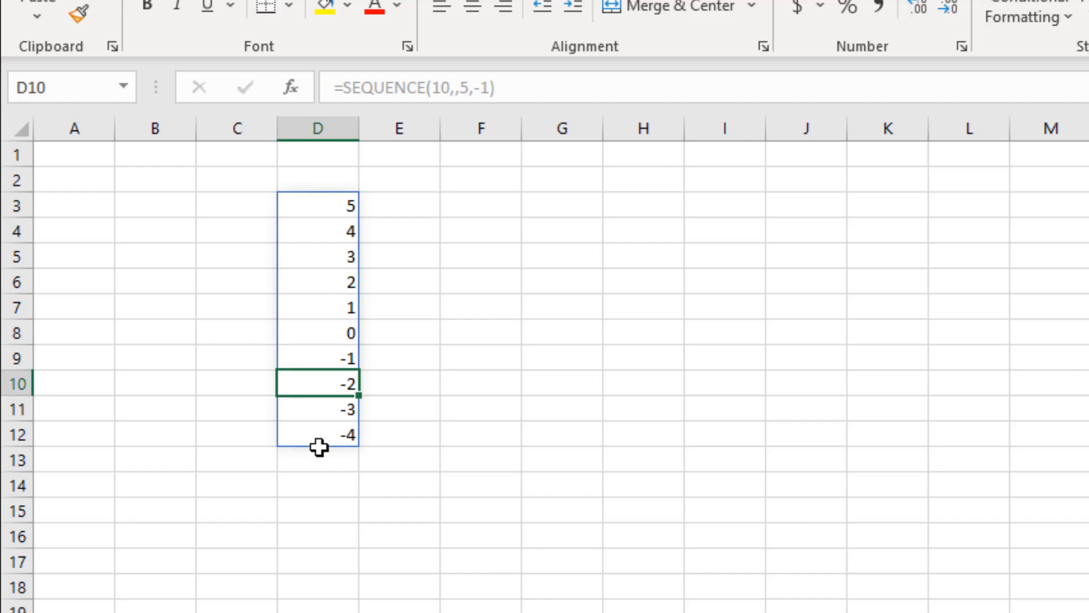
left_click_drag(315, 358, 318, 434)
left_click(484, 381)
left_click(361, 208)
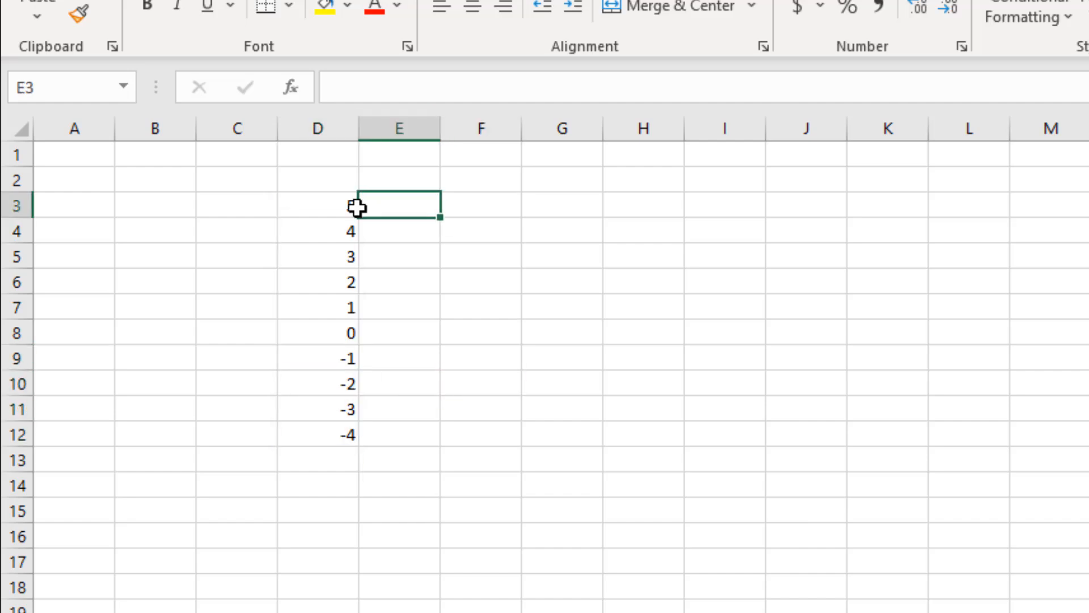
- Clear the descending list from D3:D12
left_click(343, 207)
left_click_drag(342, 207, 338, 435)
key("Delete")
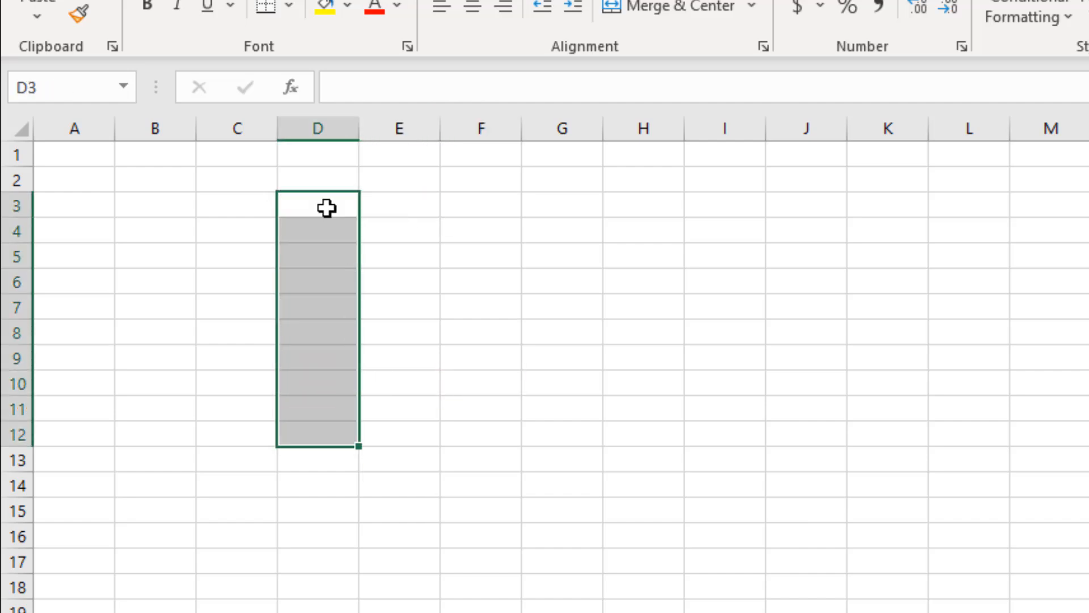
- Write =SEQUENCE(10,1,.01,.01) in D3 for ten rows starting at 0.01 and rising by 0.01
left_click(326, 209)
type("=")
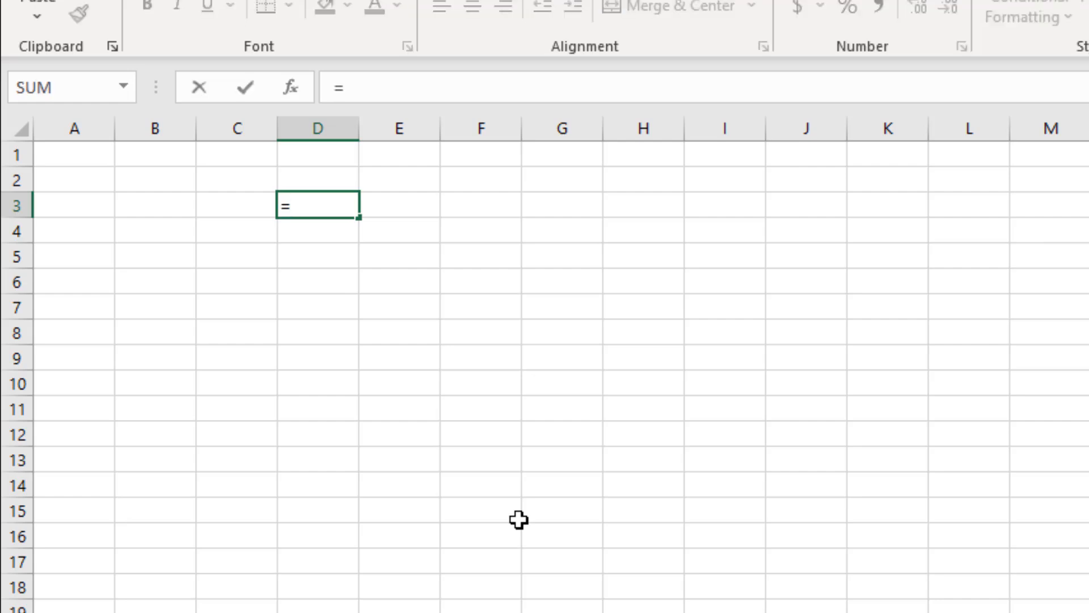
type("seqy")
key("BackSpace")
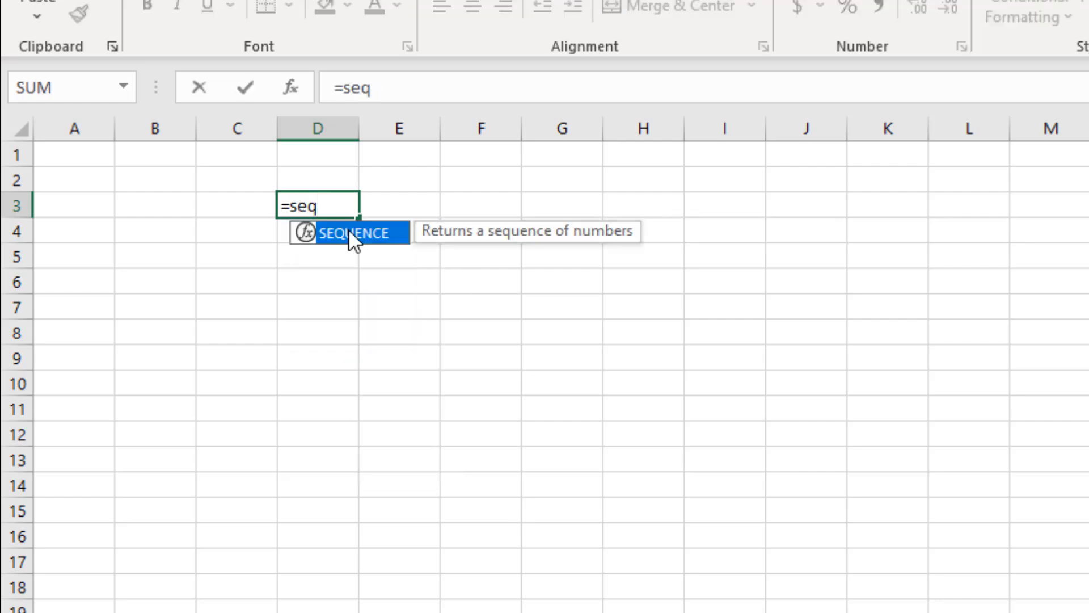
double_click(348, 229)
type("10,,")
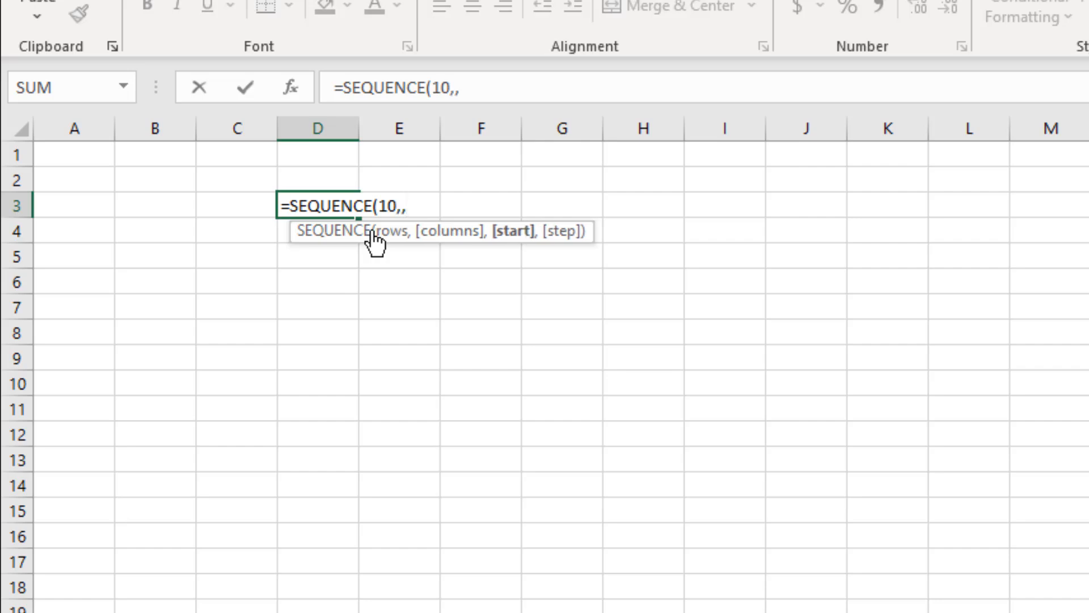
key("BackSpace")
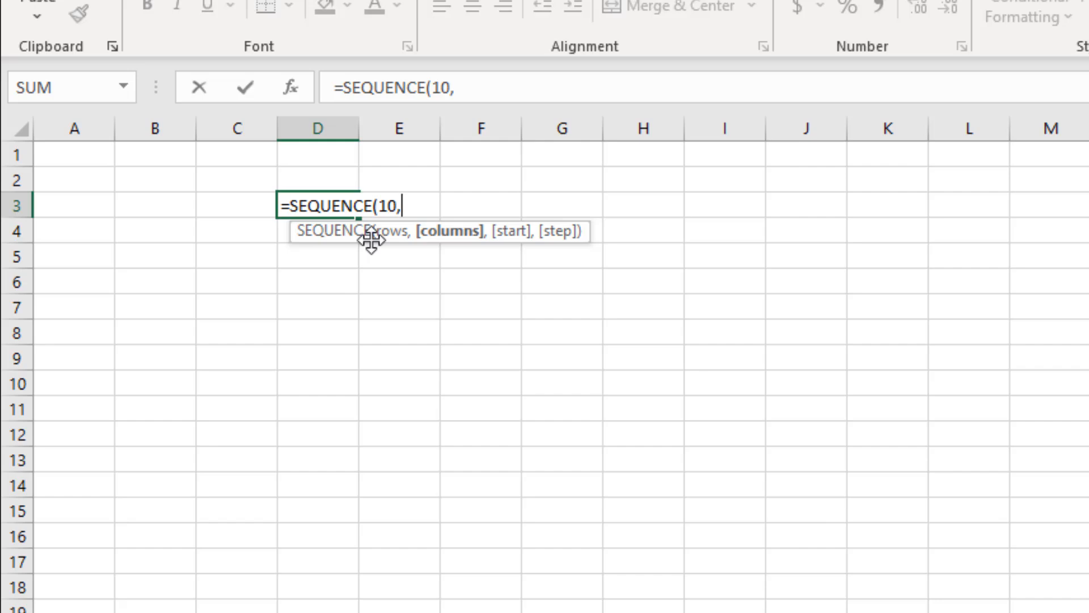
type("1")
key("BackSpace")
type(",")
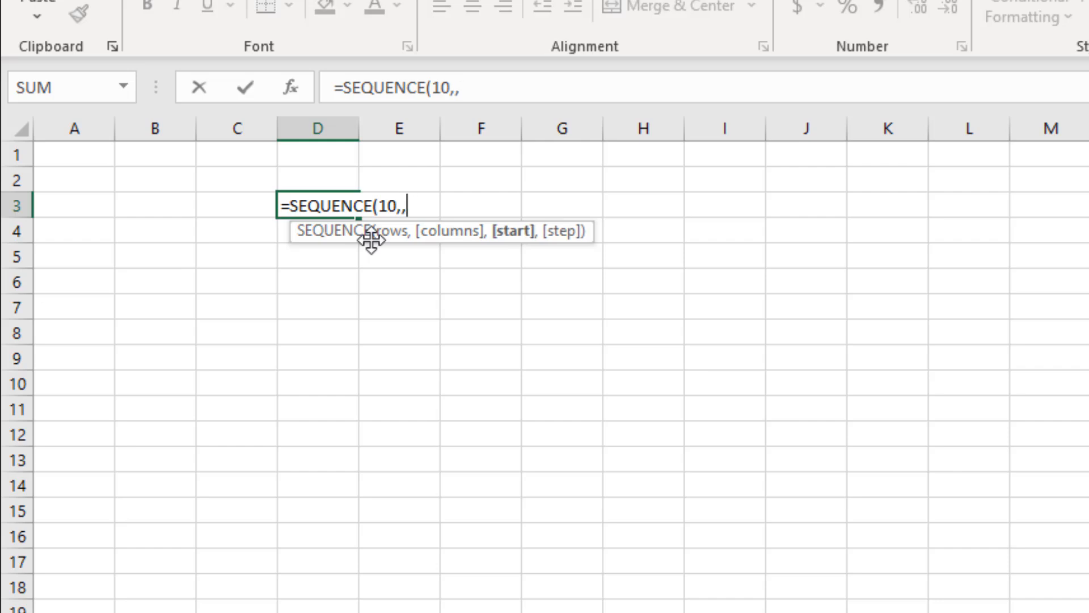
key("BackSpace")
type("1,")
type(".01,0")
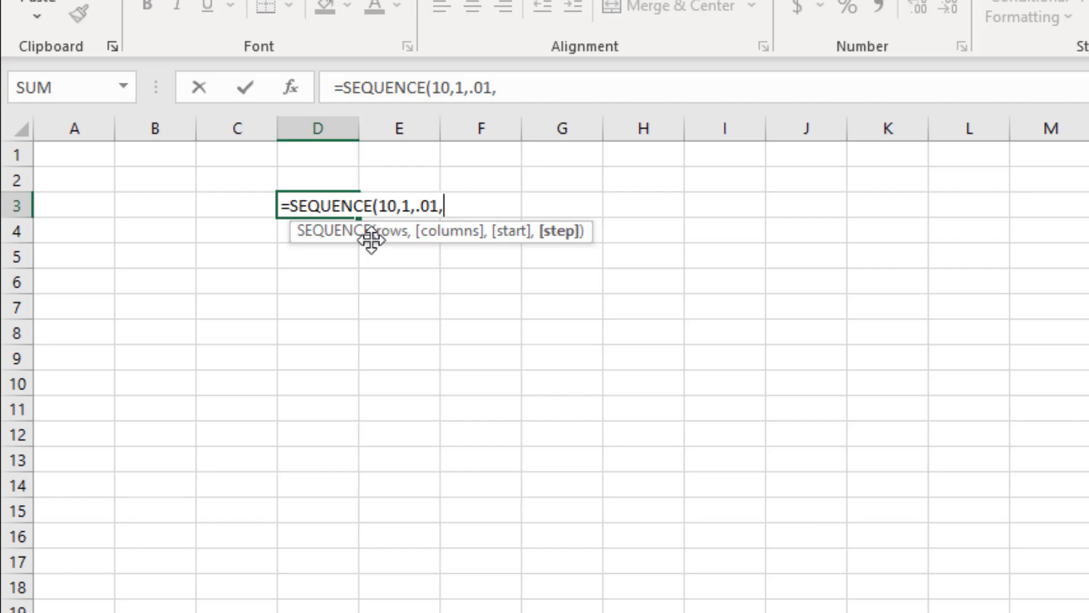
type(".01)")
key("Return")
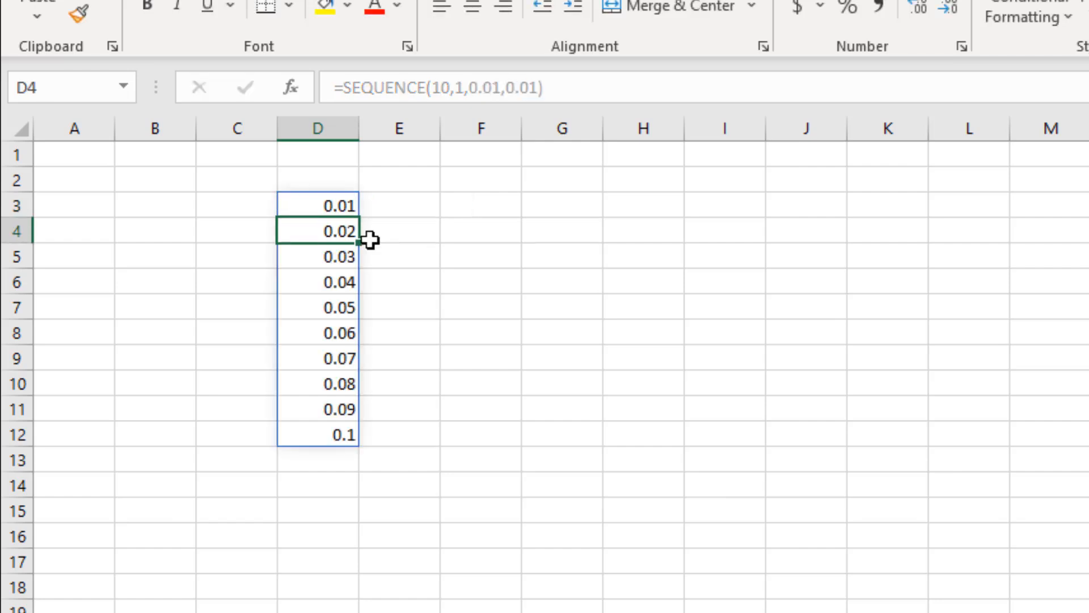
- Format the decimal list in D3:D12 as percentages
left_click_drag(348, 208, 346, 433)
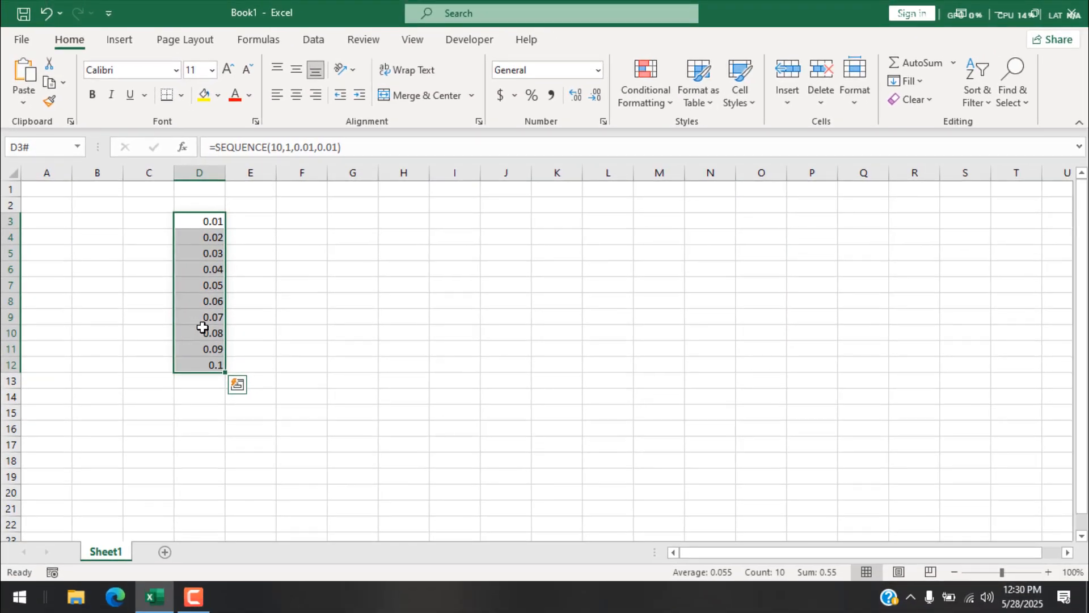
left_click(533, 98)
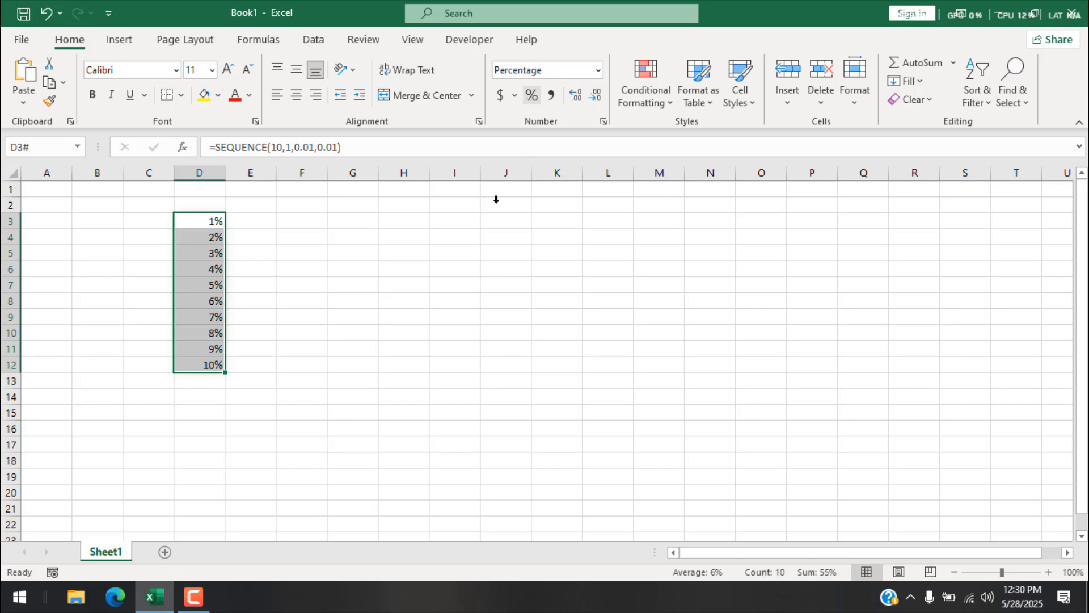
left_click(204, 221)
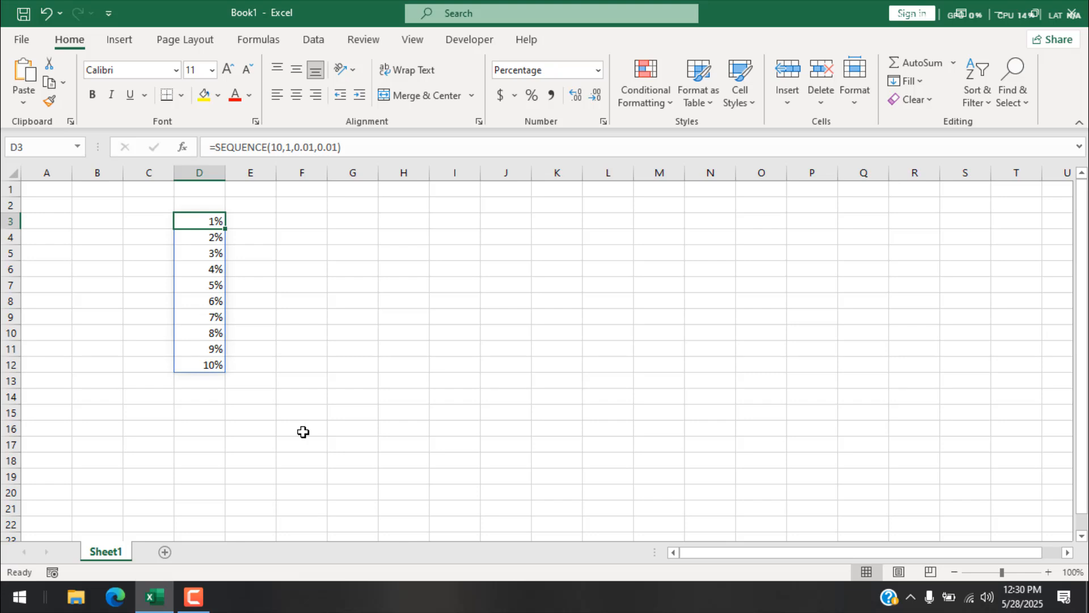
- Undo back to an empty, General-formatted D3 and write =SEQUENCE(1,7,TODAY(),1) there for seven consecutive dates across one row
key("ctrl+z")
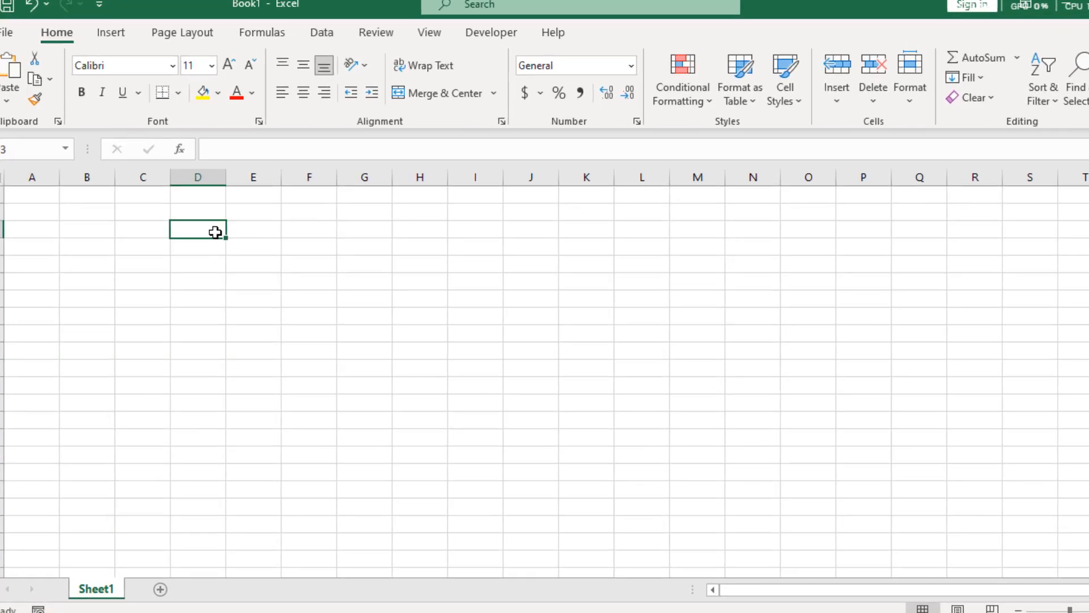
type("=SEQUENCE(")
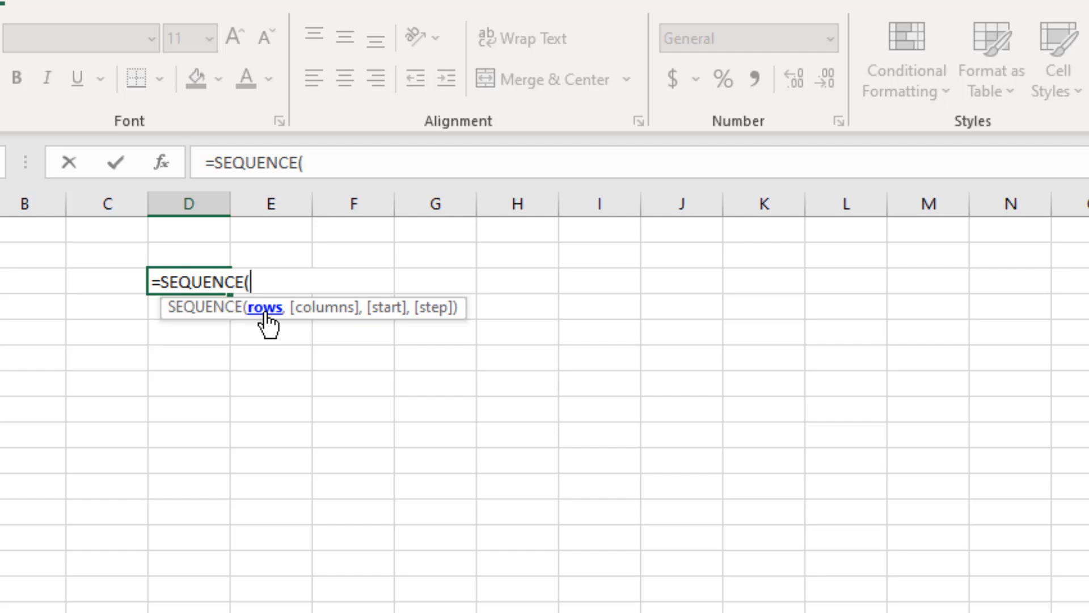
type("1,")
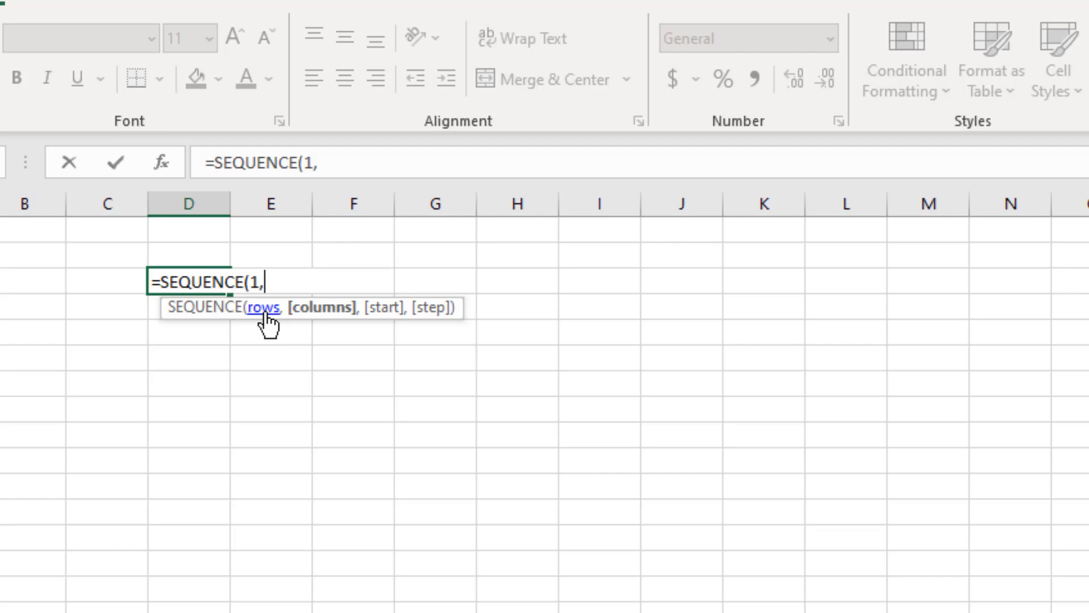
type("7,")
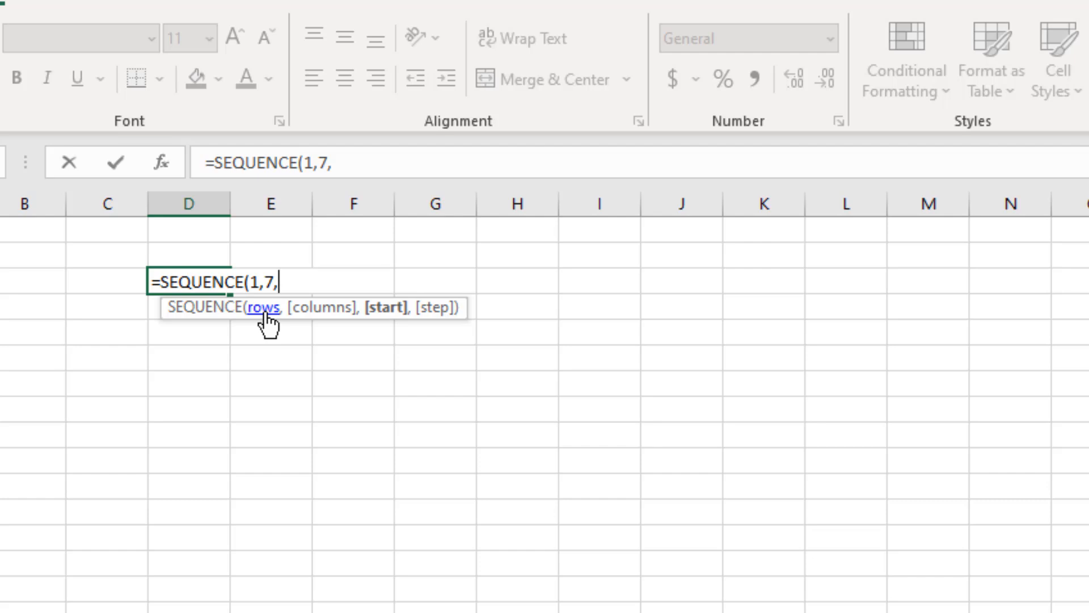
type("toda")
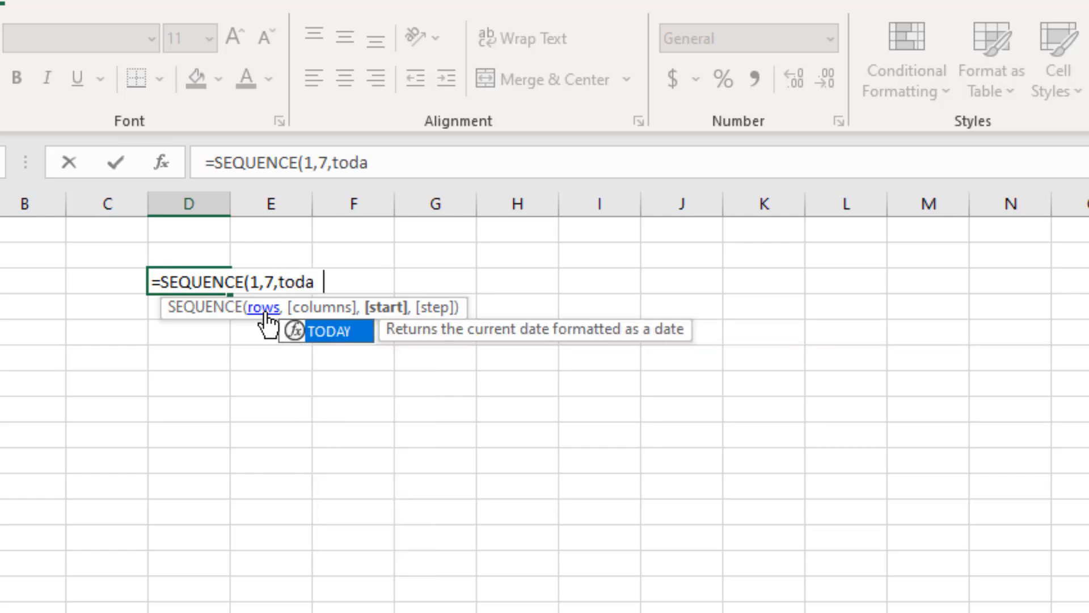
type("y")
key("Tab")
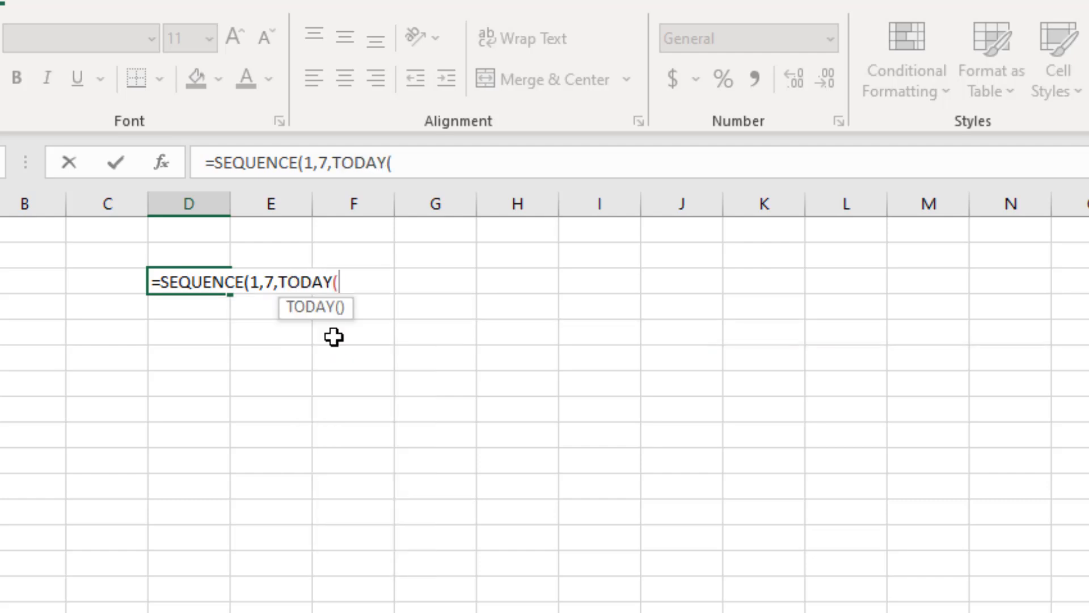
type(")")
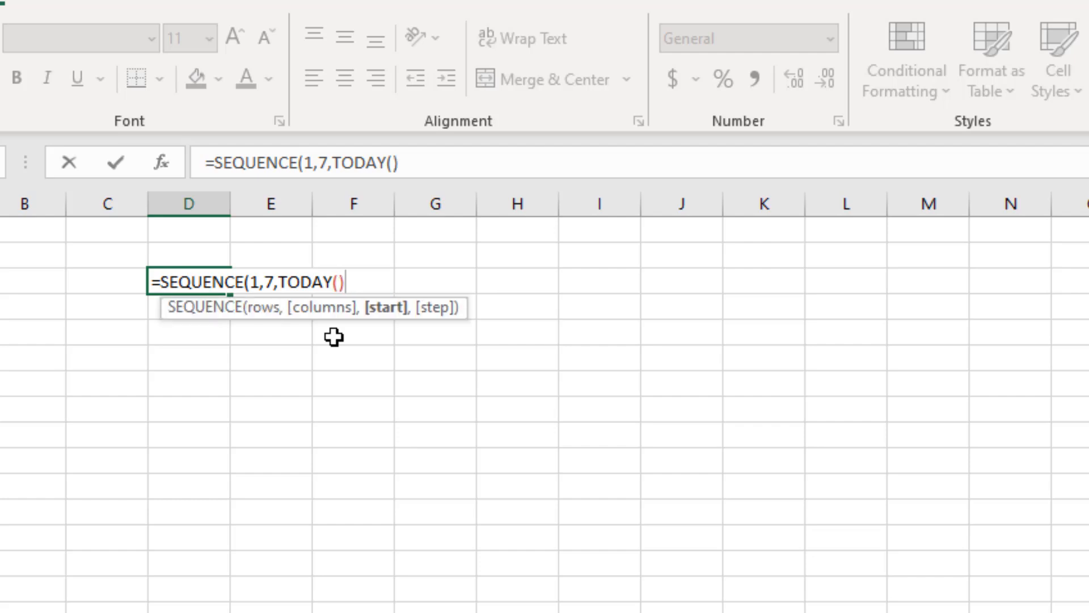
type(",1")
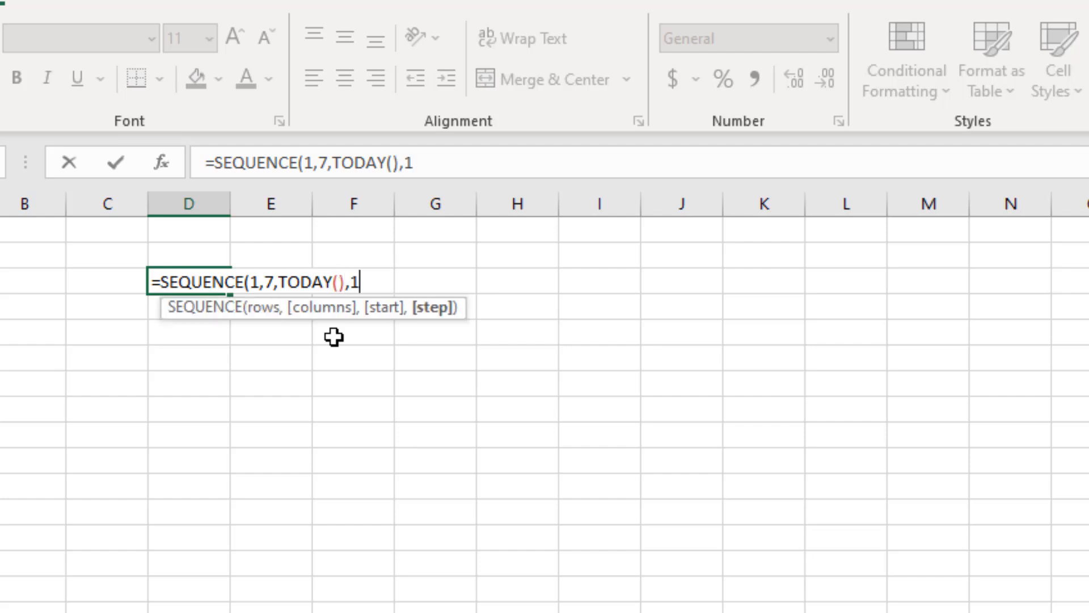
type(")")
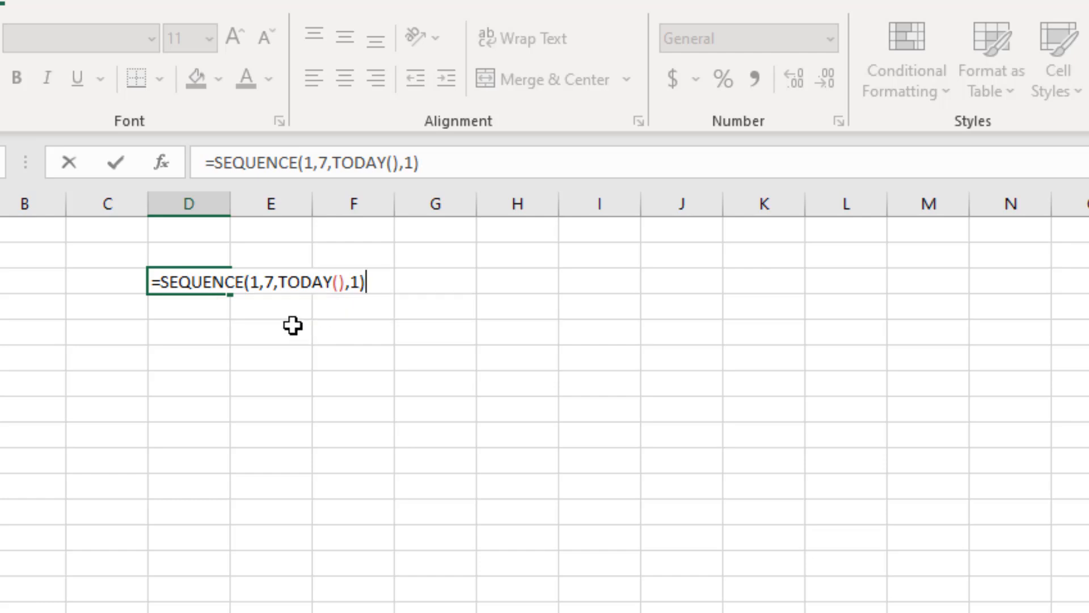
- Review the rows, columns, start and step arguments of =SEQUENCE(1,7,TODAY(),1) in D3, and enter the formula
left_click(260, 284)
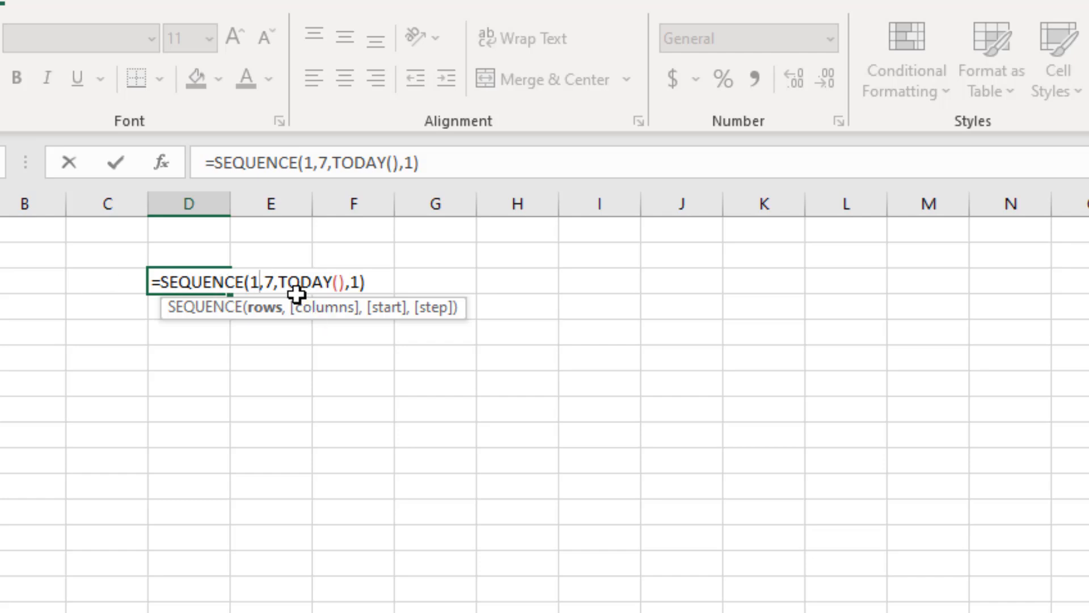
left_click(276, 282)
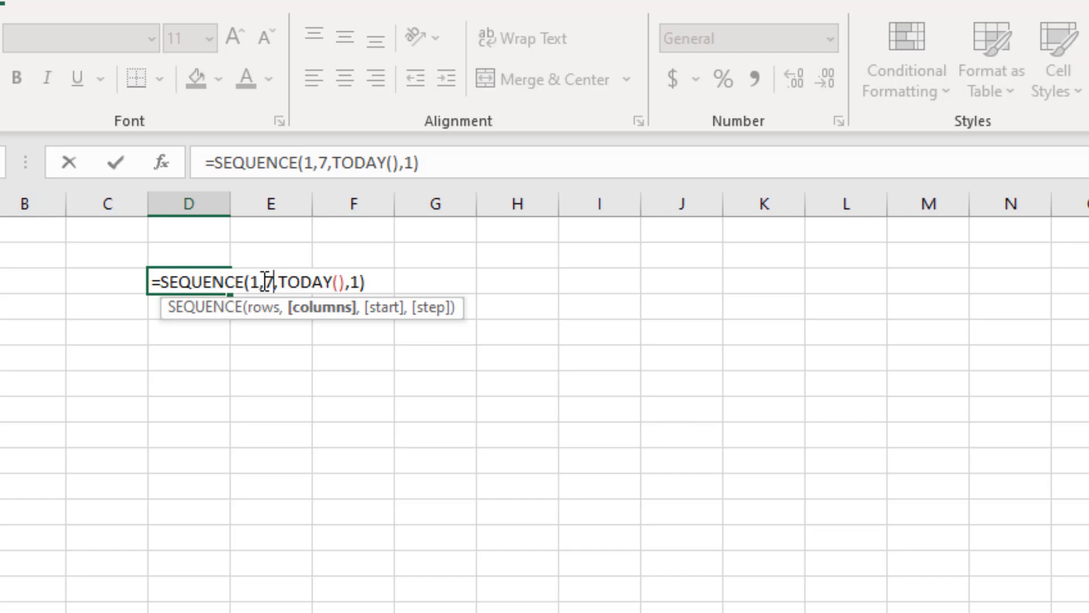
left_click(324, 282)
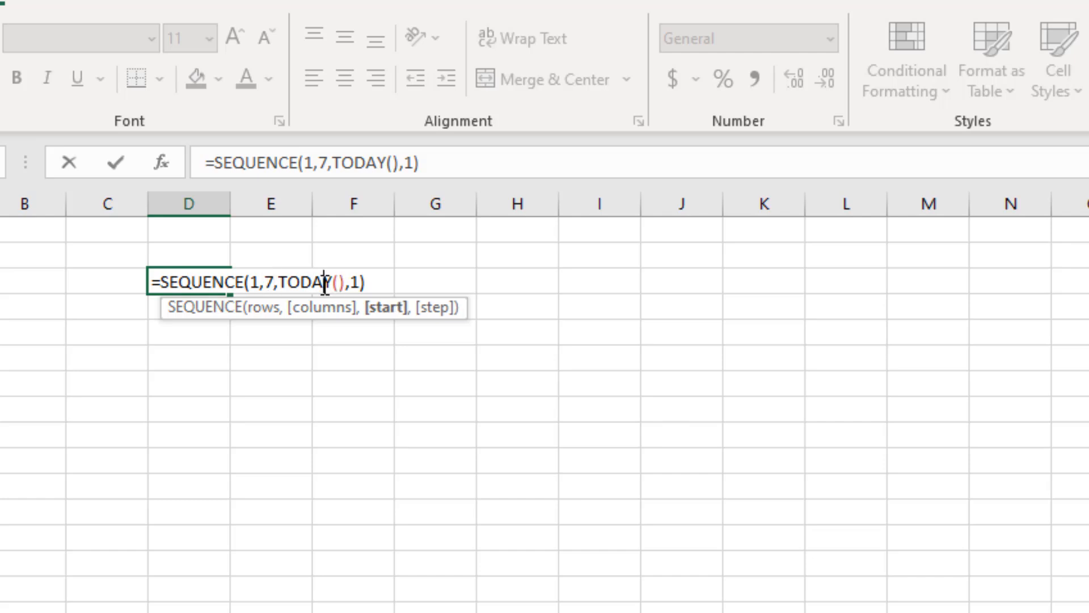
left_click(352, 282)
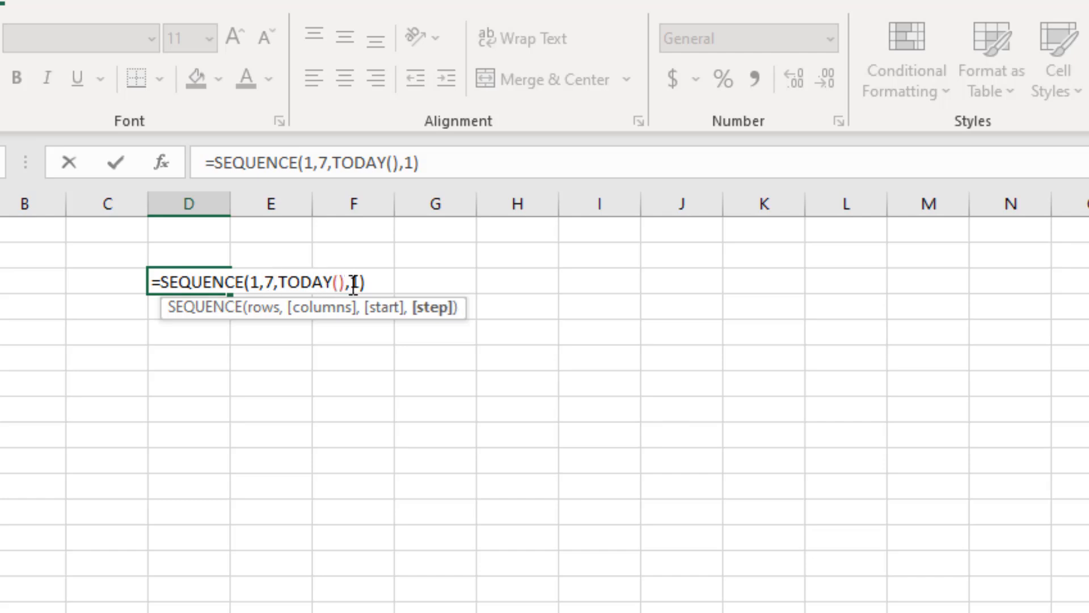
key("Return")
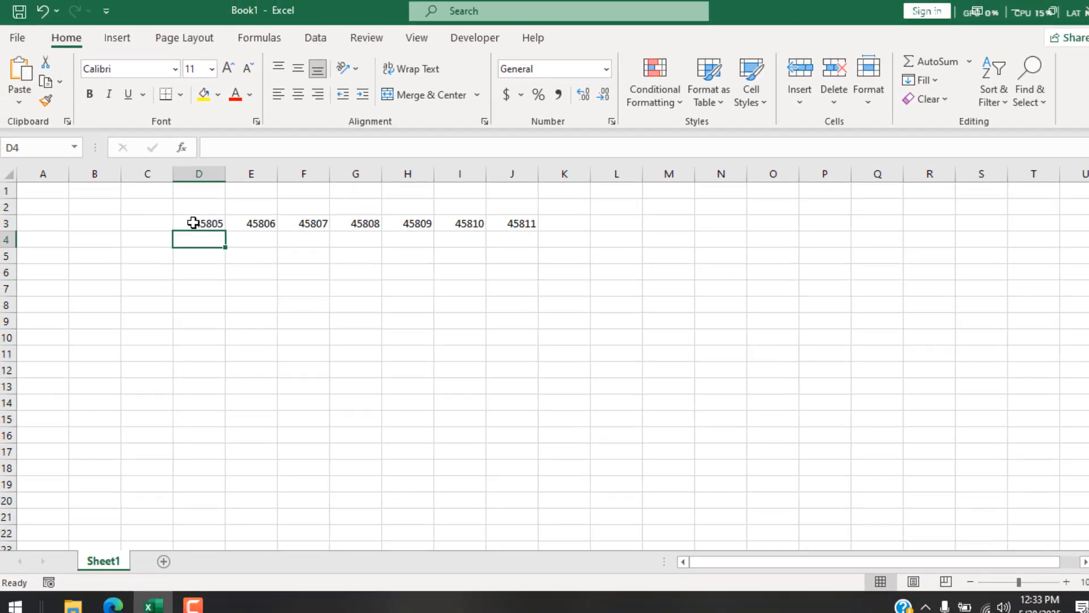
- Format the seven-value TODAY-based row in D3:J3 as Short Date and check individual dates in it
left_click(187, 288)
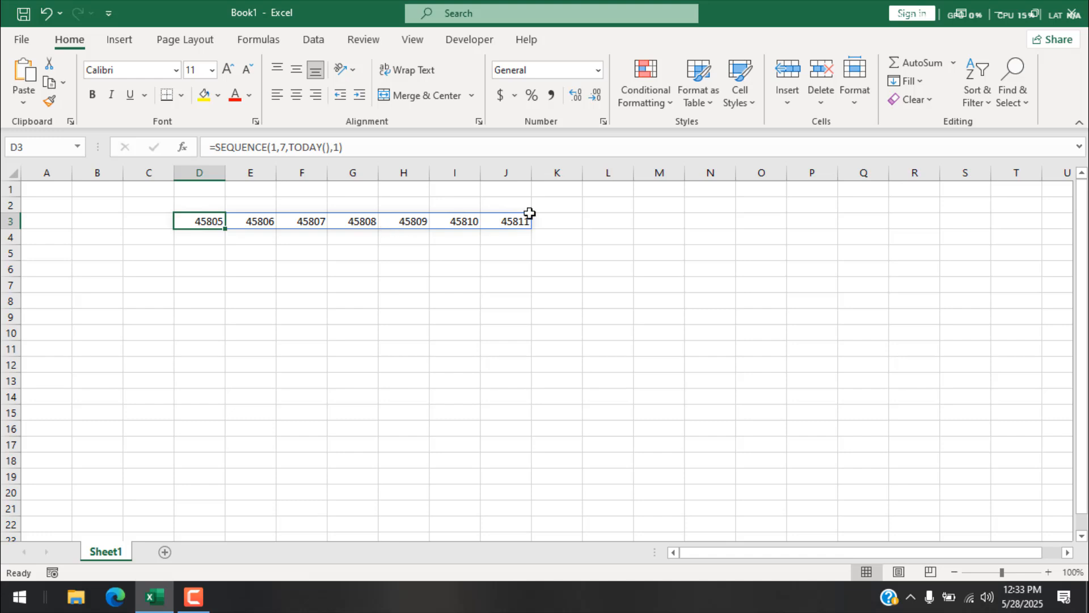
left_click_drag(522, 218, 223, 219)
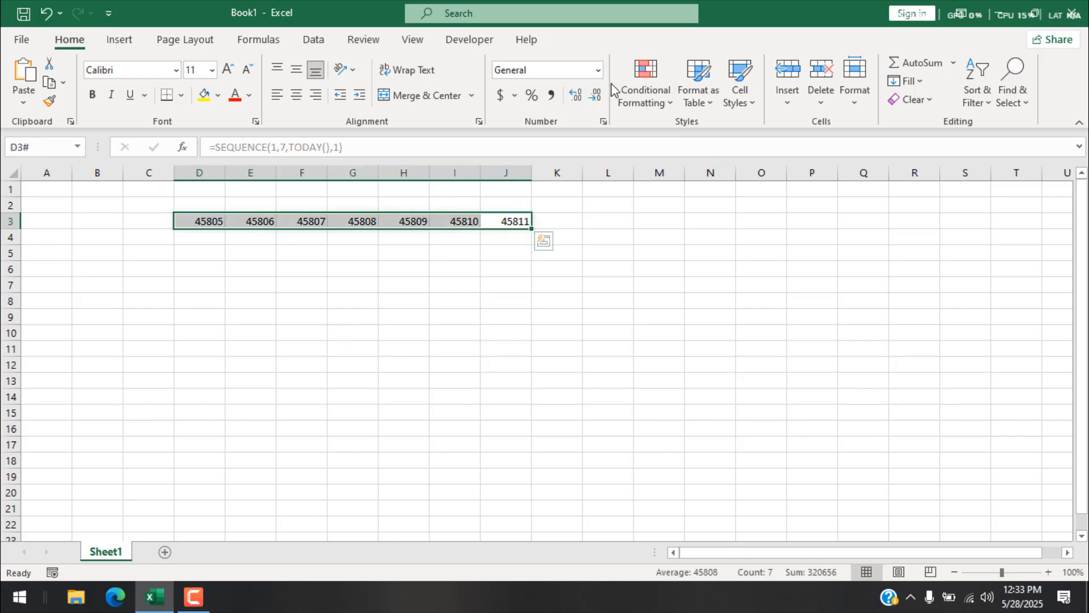
left_click(599, 71)
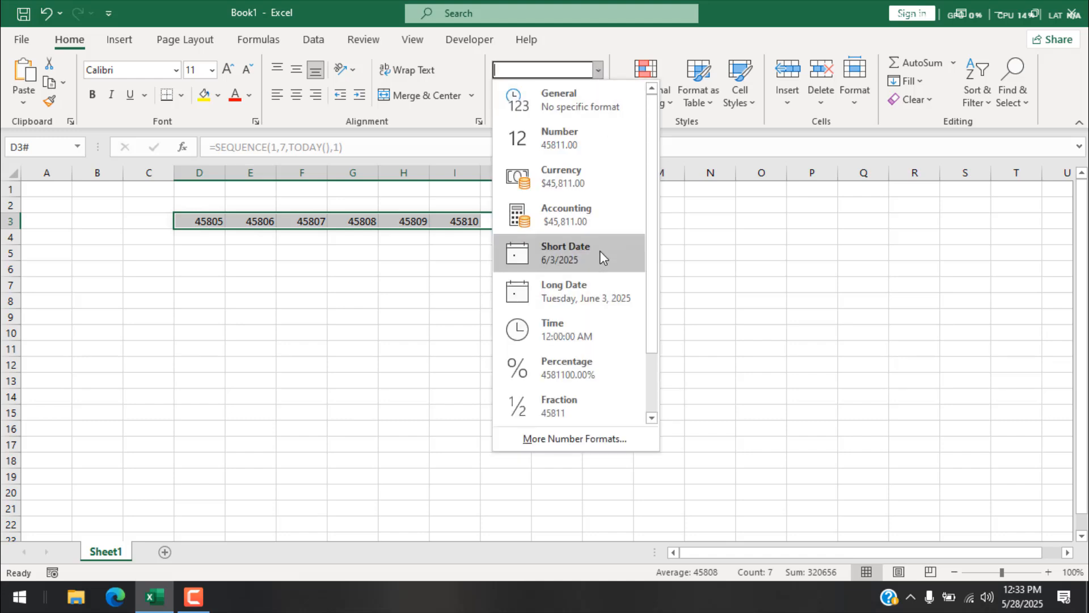
left_click(600, 251)
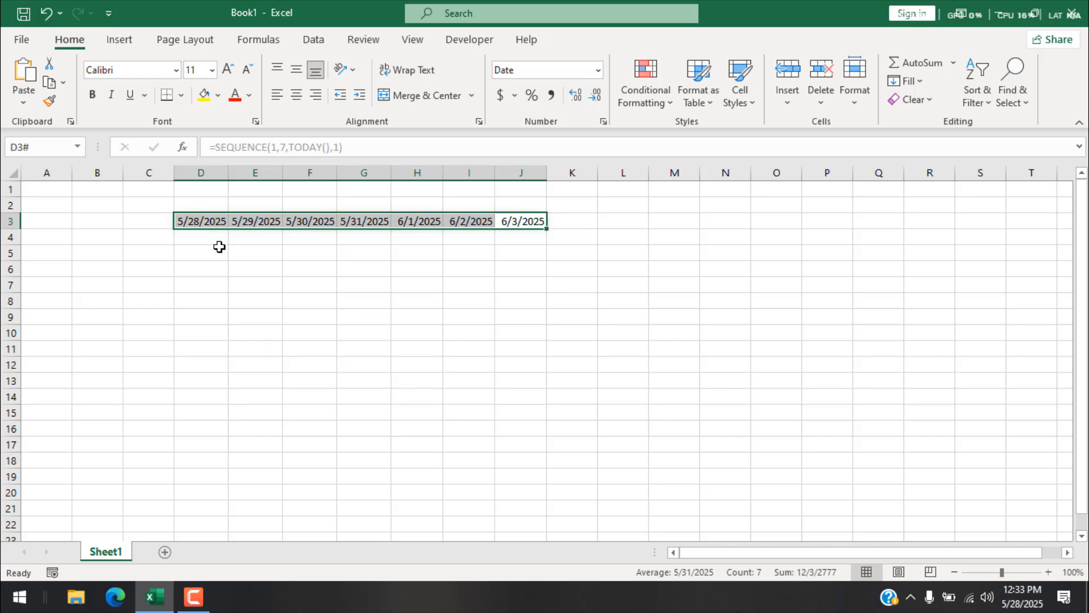
left_click(204, 222)
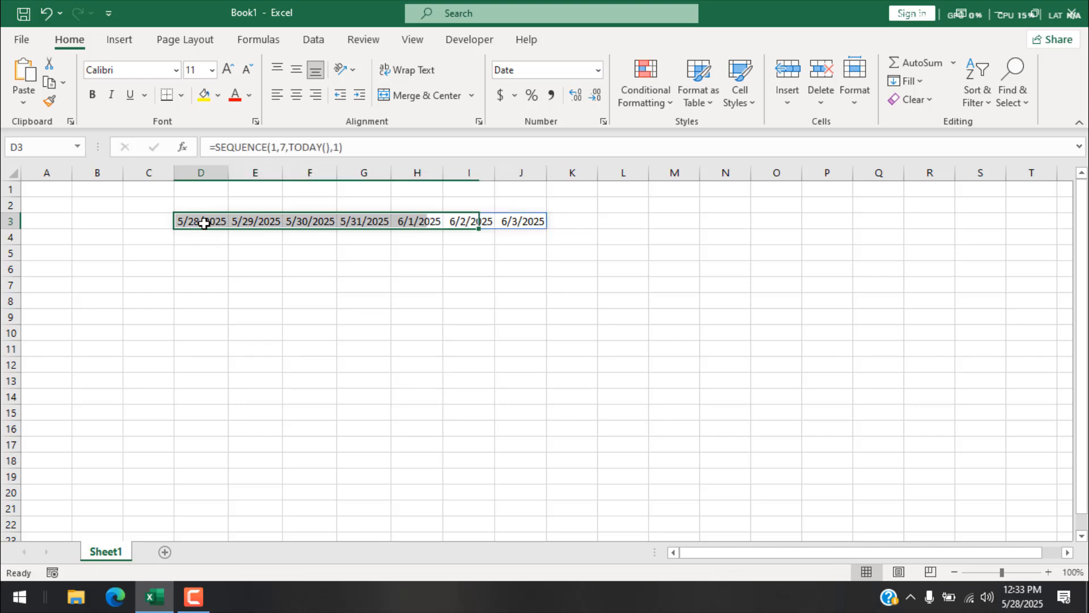
left_click(263, 219)
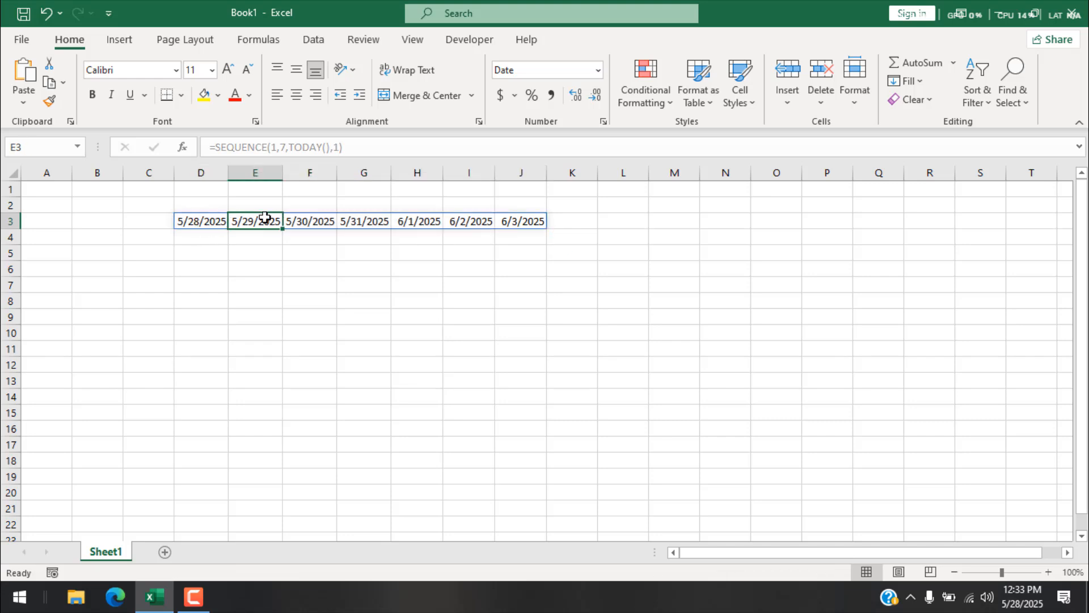
left_click(539, 217)
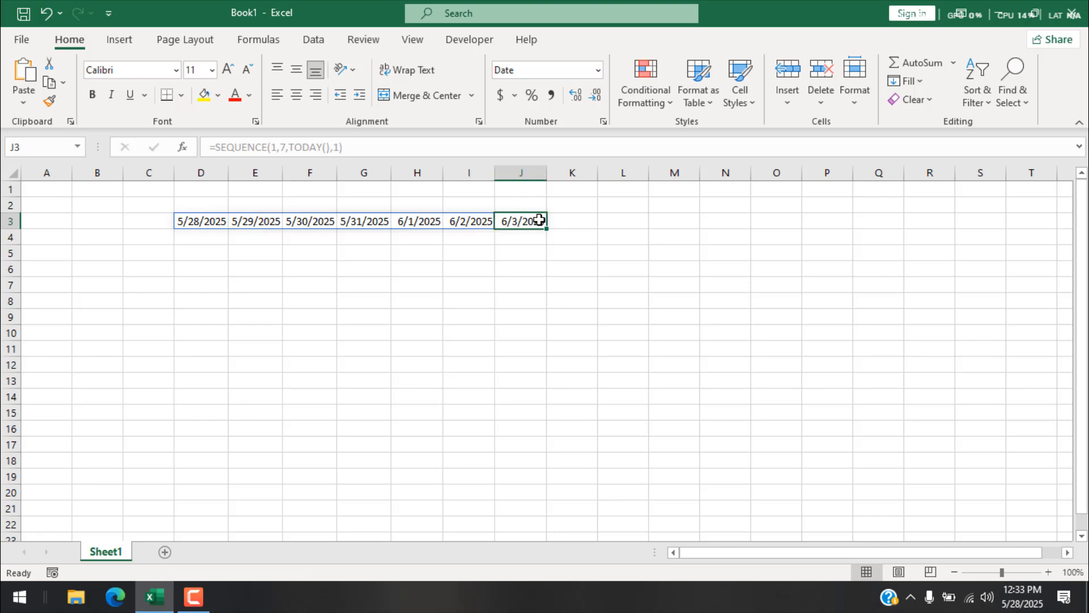
- Apply the custom number format dddd to D3:J3 to display the dates as full weekday names
left_click_drag(539, 220, 202, 222)
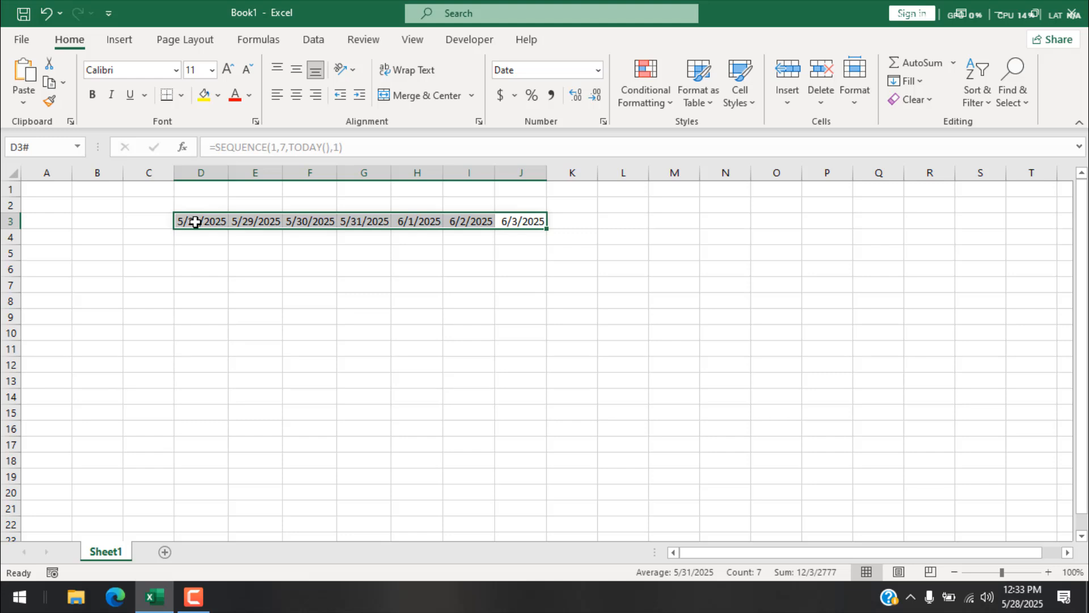
right_click(205, 222)
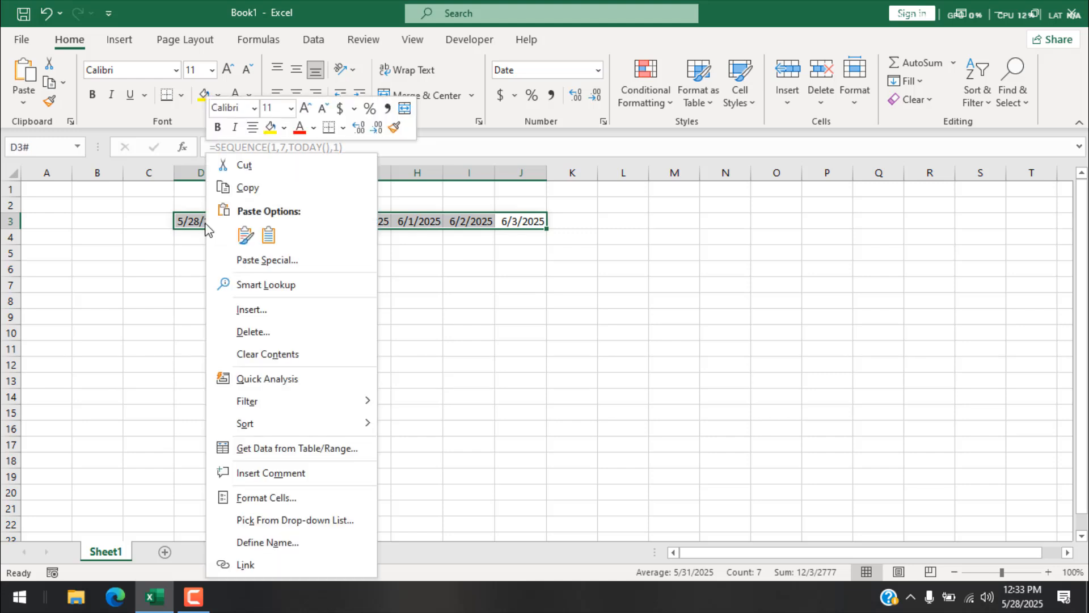
left_click(252, 495)
left_click(90, 375)
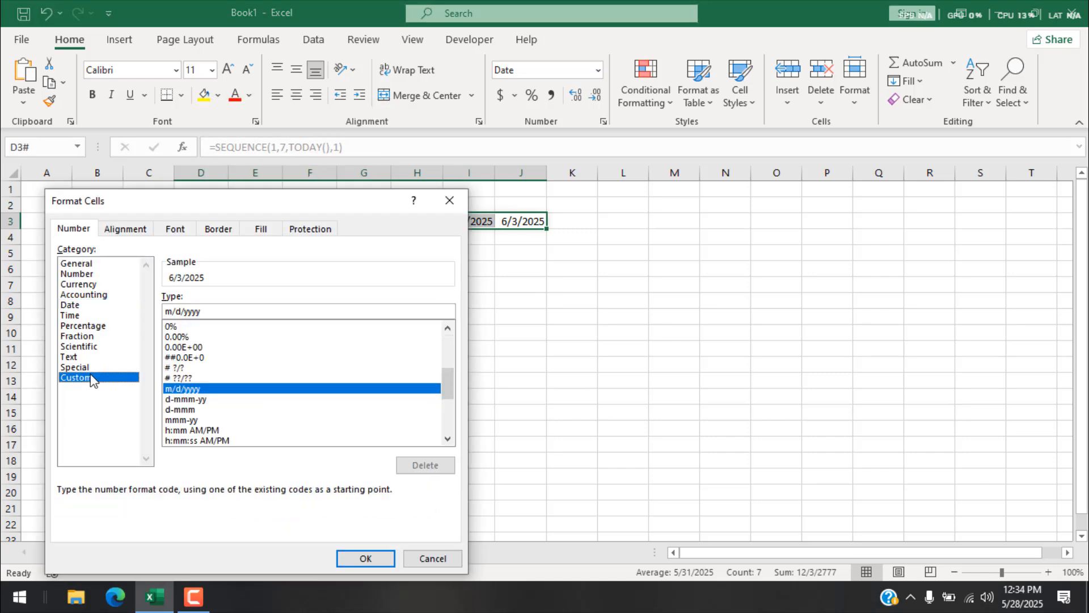
left_click_drag(292, 211, 833, 157)
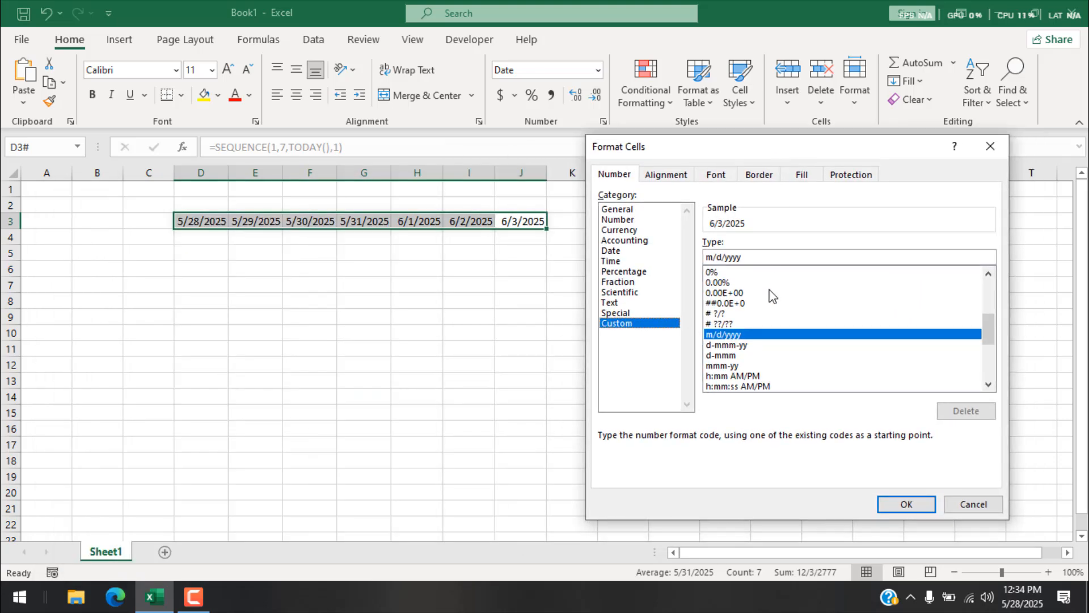
left_click_drag(763, 258, 697, 258)
key("BackSpace")
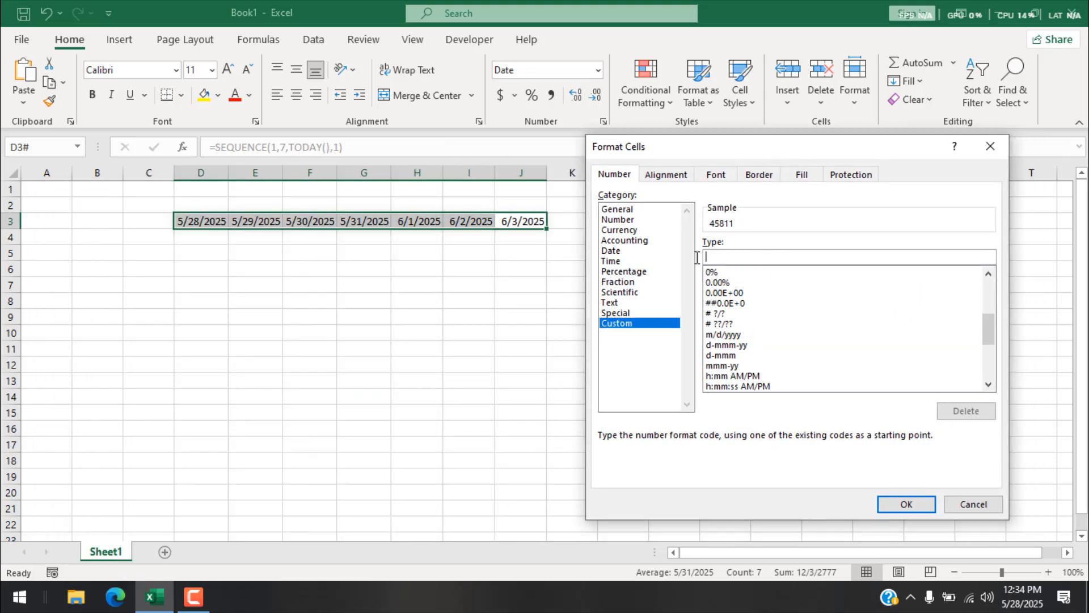
type("d")
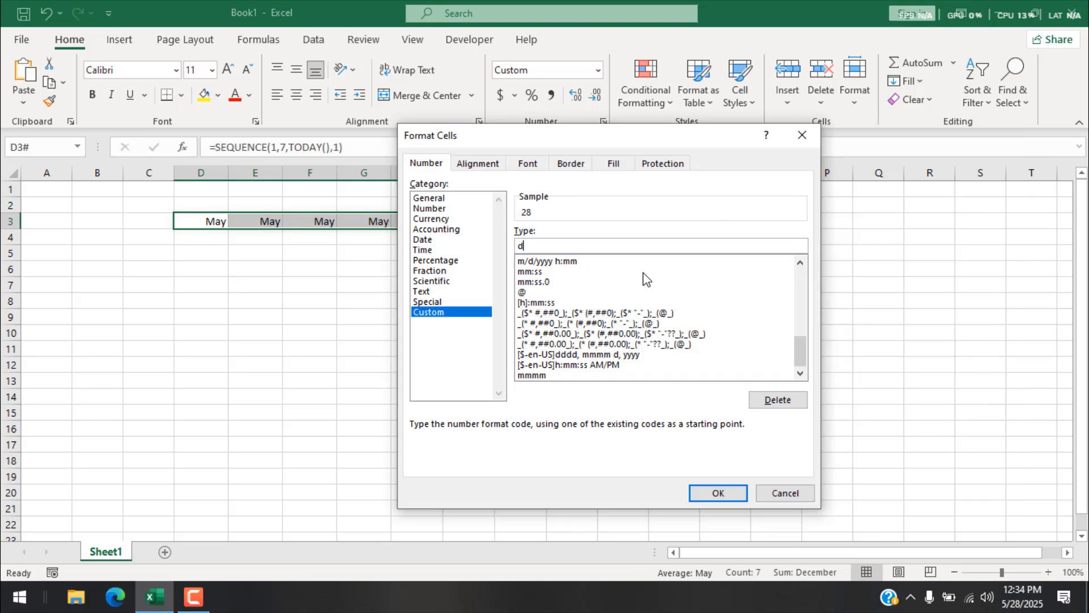
type("ddd")
left_click(700, 496)
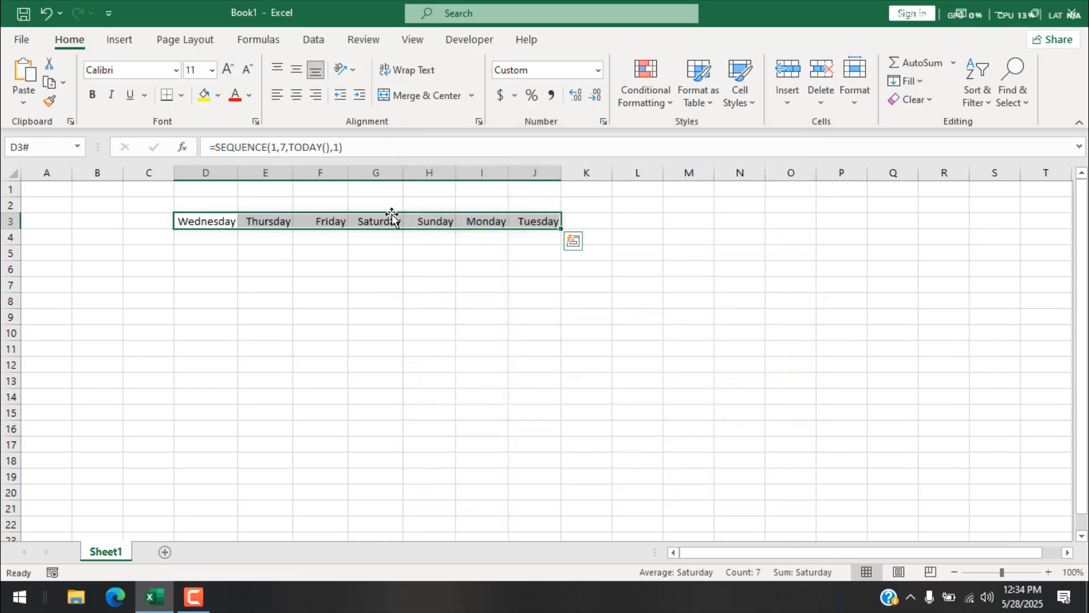
- Review the weekday row's formula in D3 and remove the sequence from D3:J3
left_click(284, 305)
left_click(222, 224)
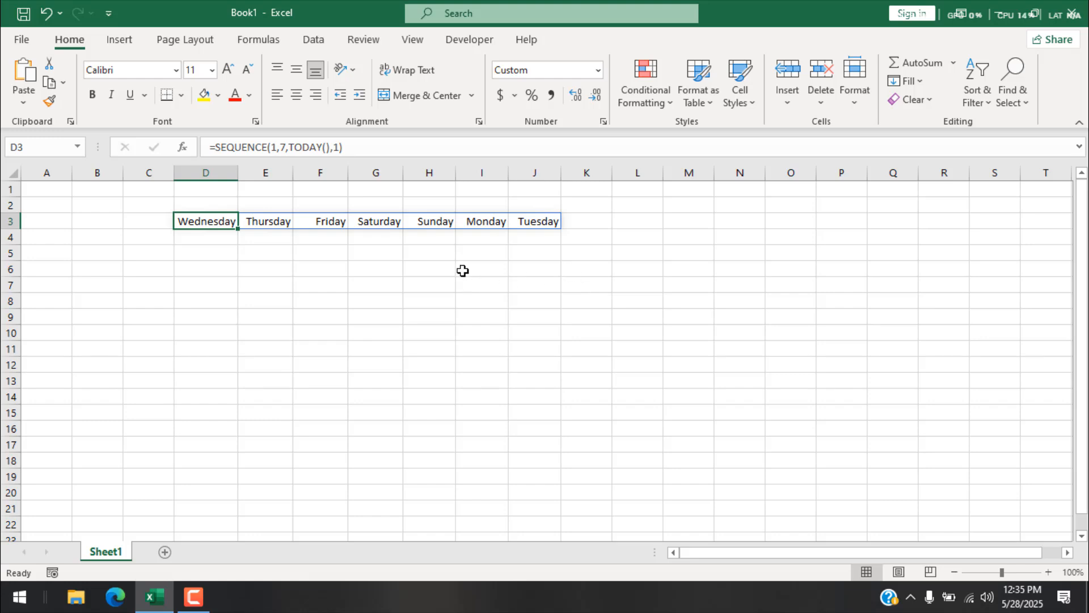
left_click(361, 320)
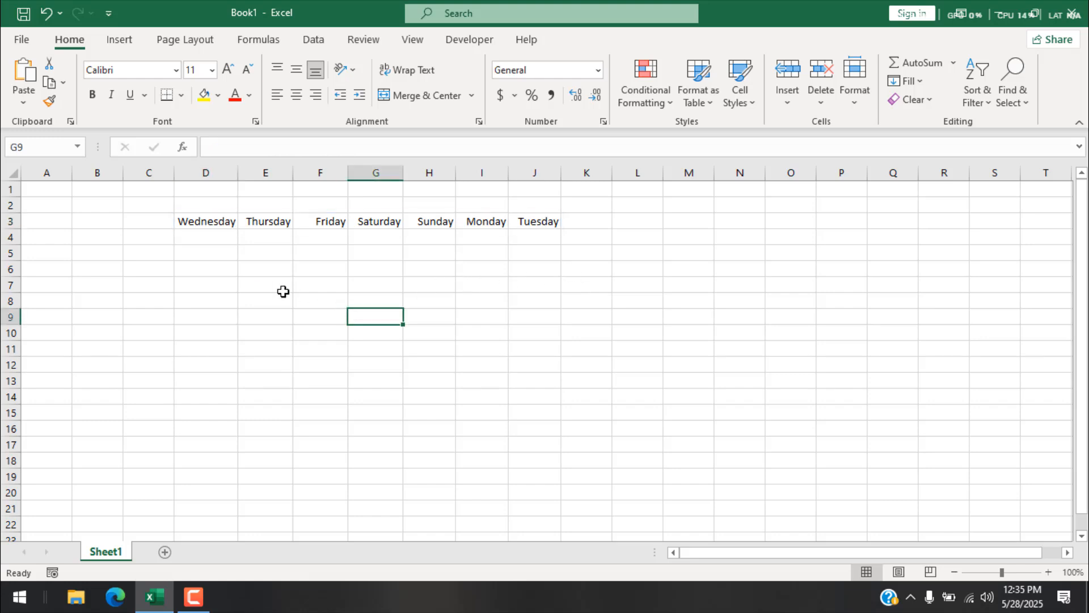
left_click(197, 227)
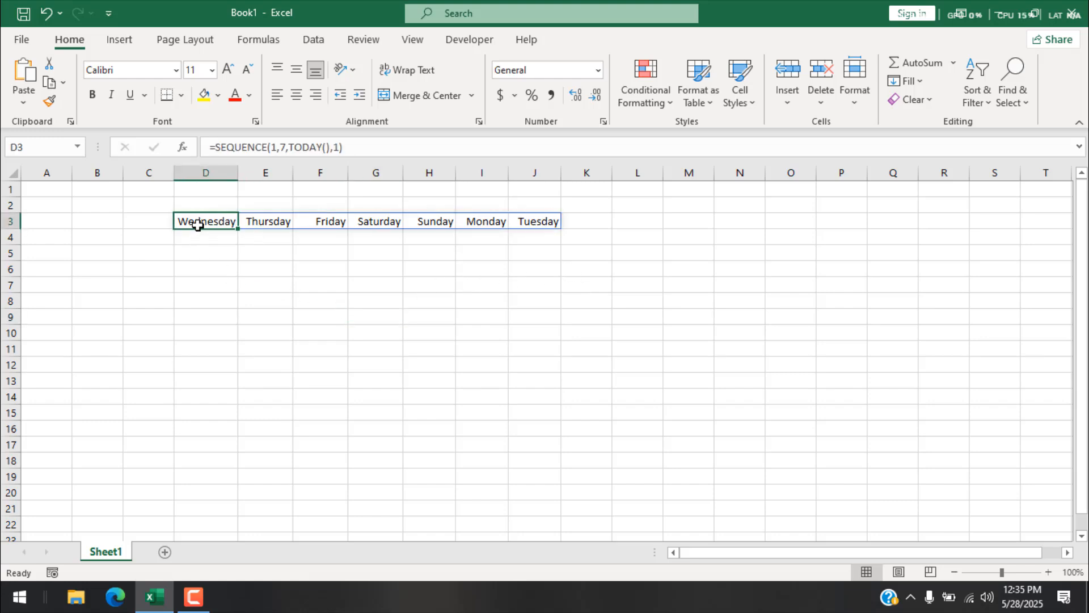
left_click(536, 311)
key("ctrl+z")
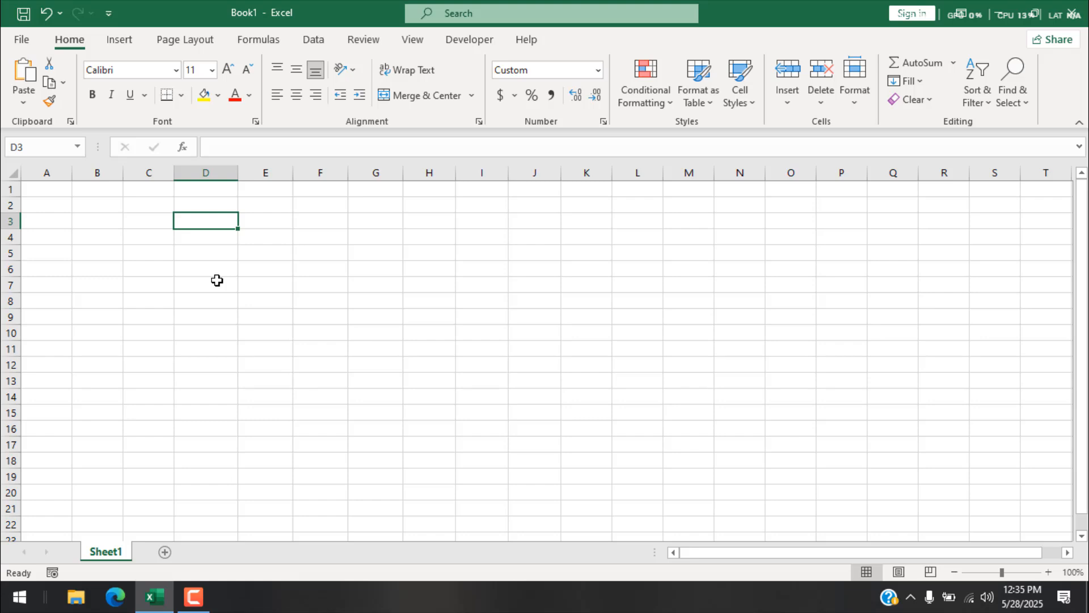
- Write =SEQUENCE(1,10,YEAR(TODAY()),1) in D3 for ten consecutive years across one row, starting at the current year
type("=seq")
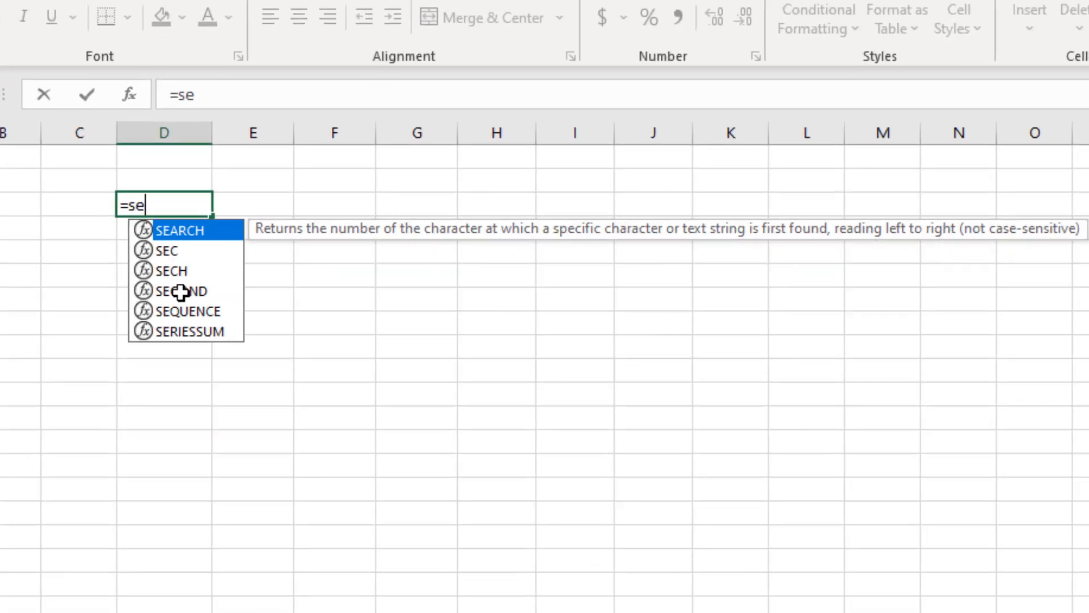
key("Tab")
type("1")
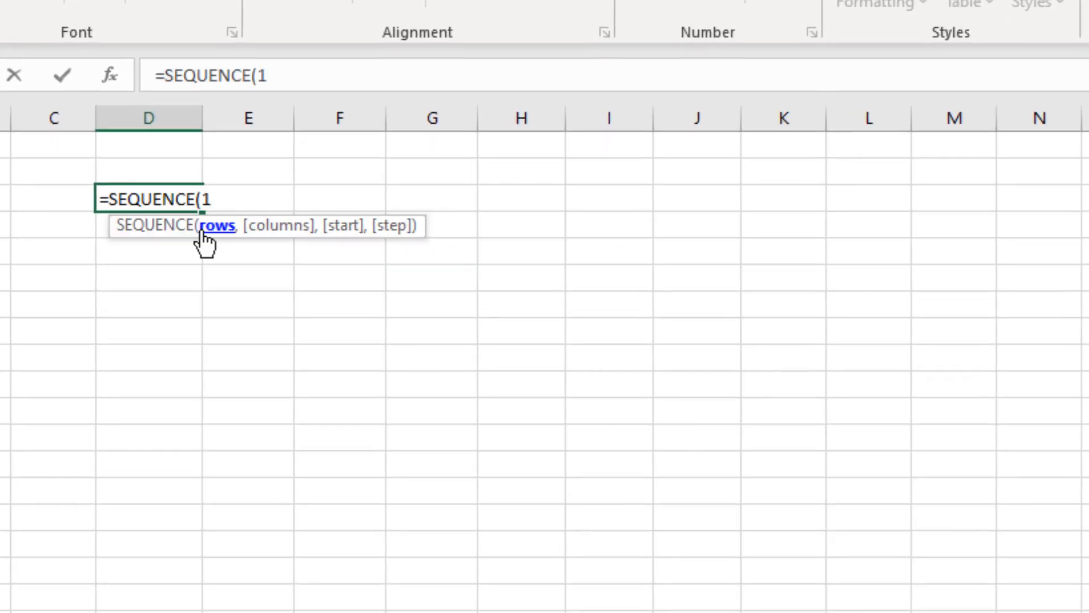
type(",10")
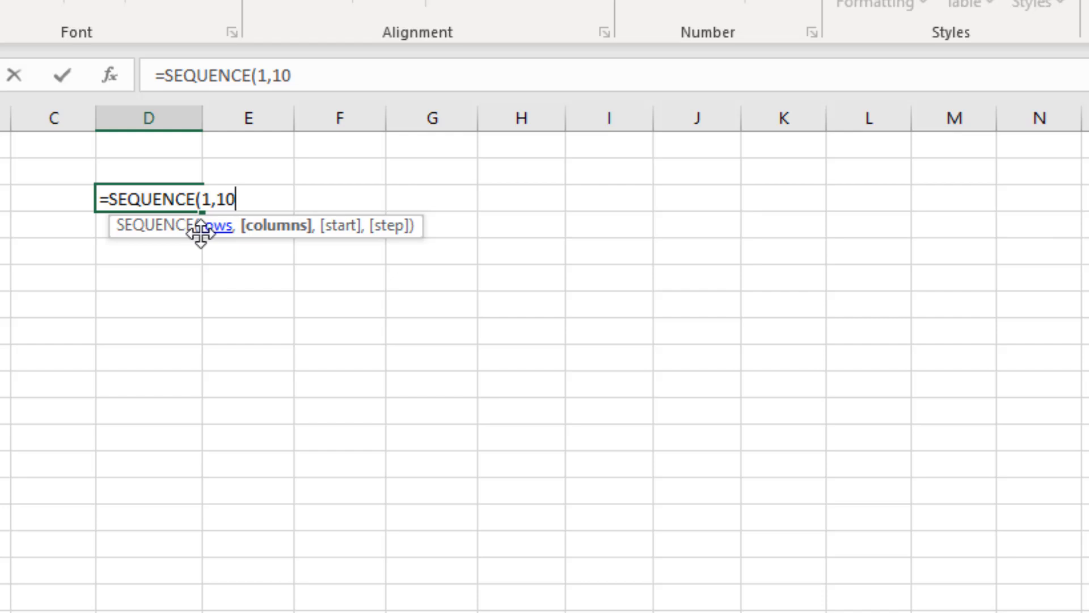
type(",")
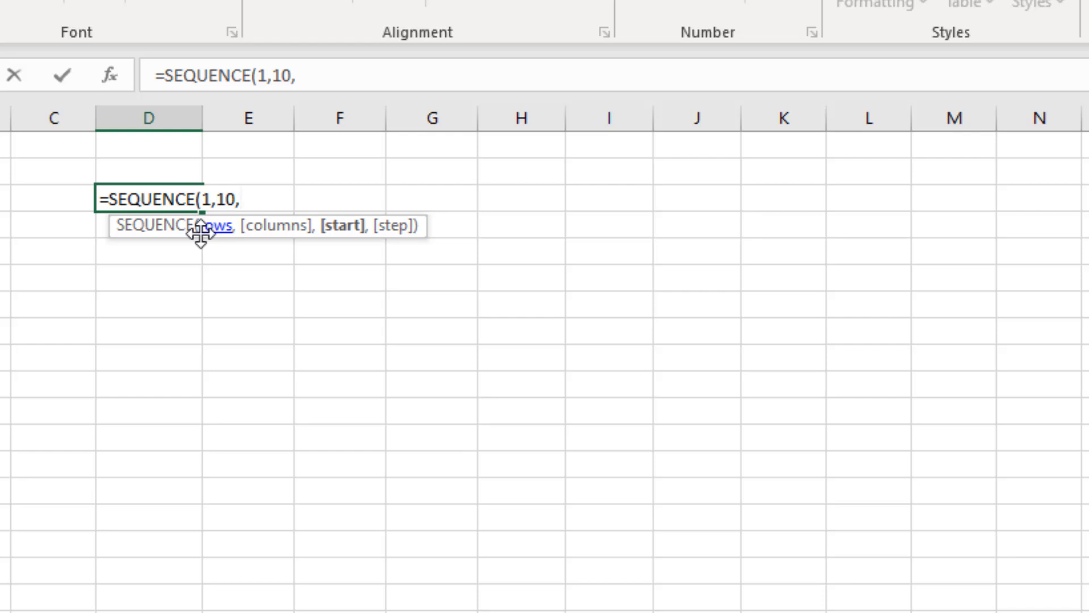
type("Y")
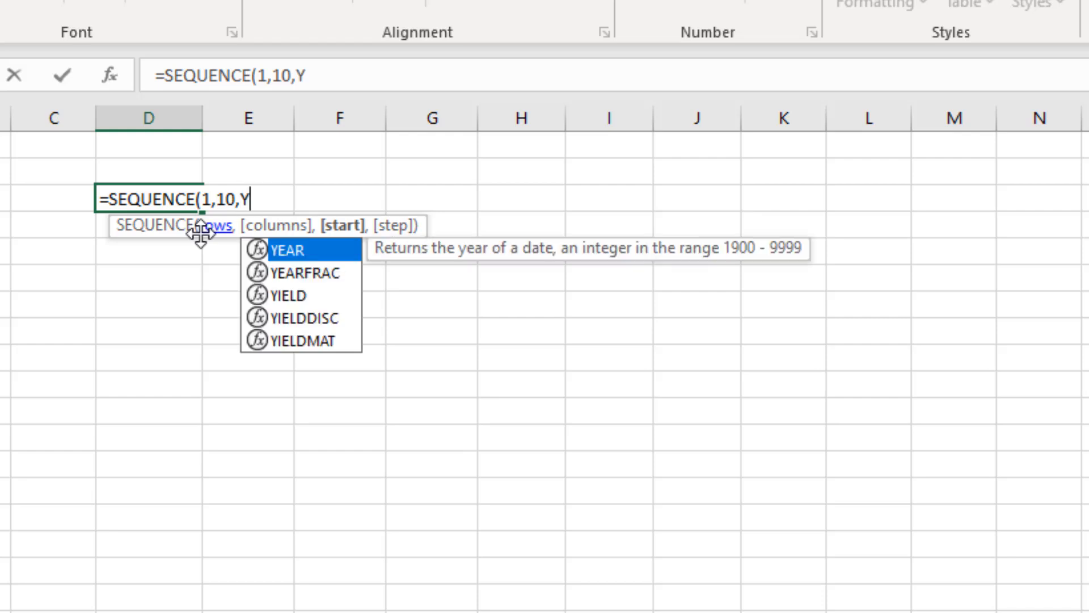
double_click(335, 252)
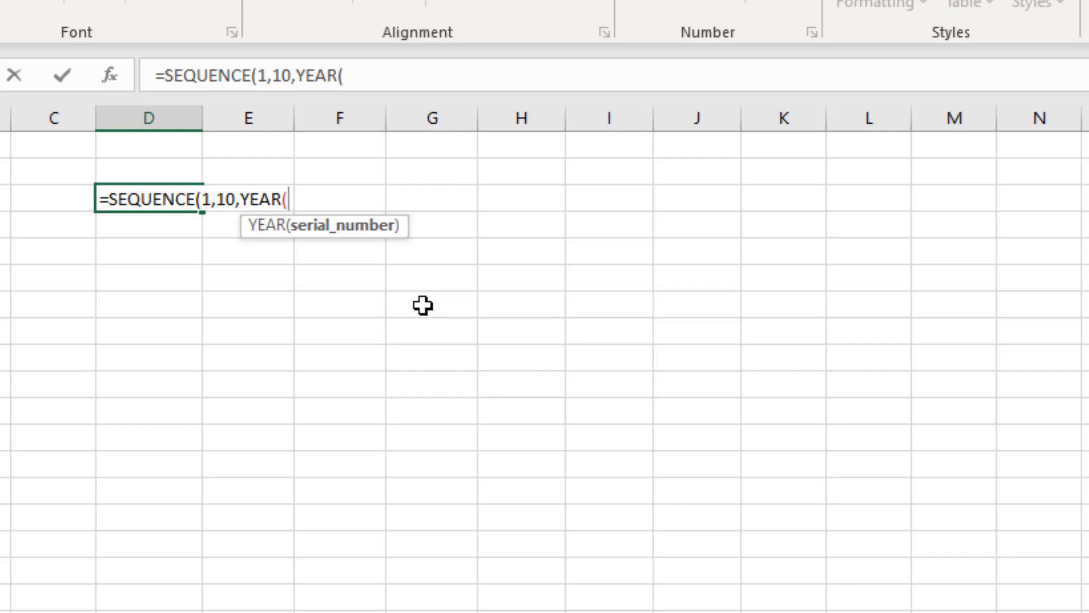
type("today")
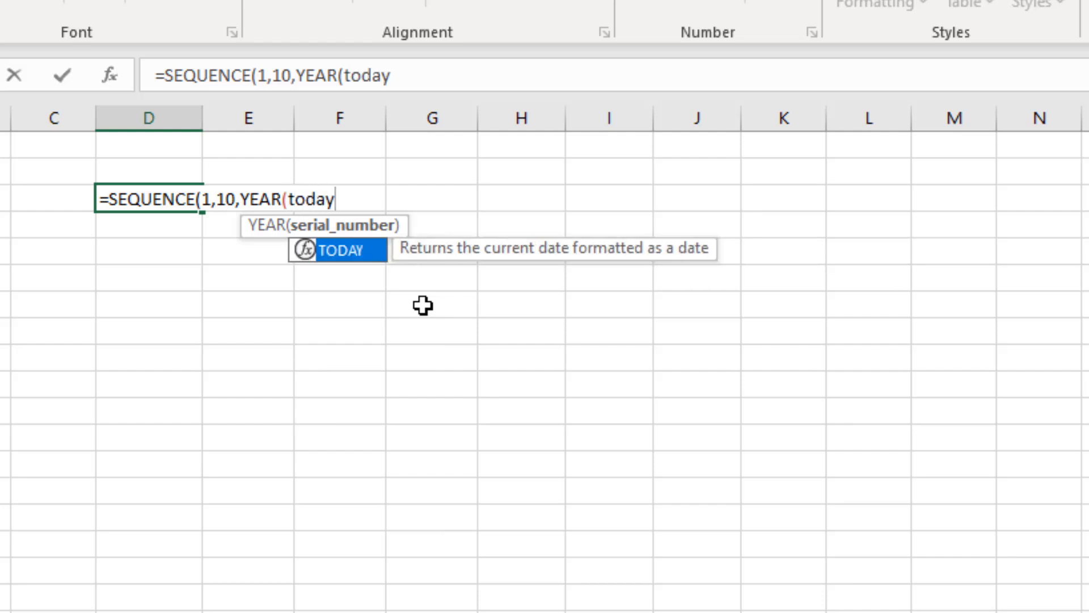
double_click(369, 255)
type("))")
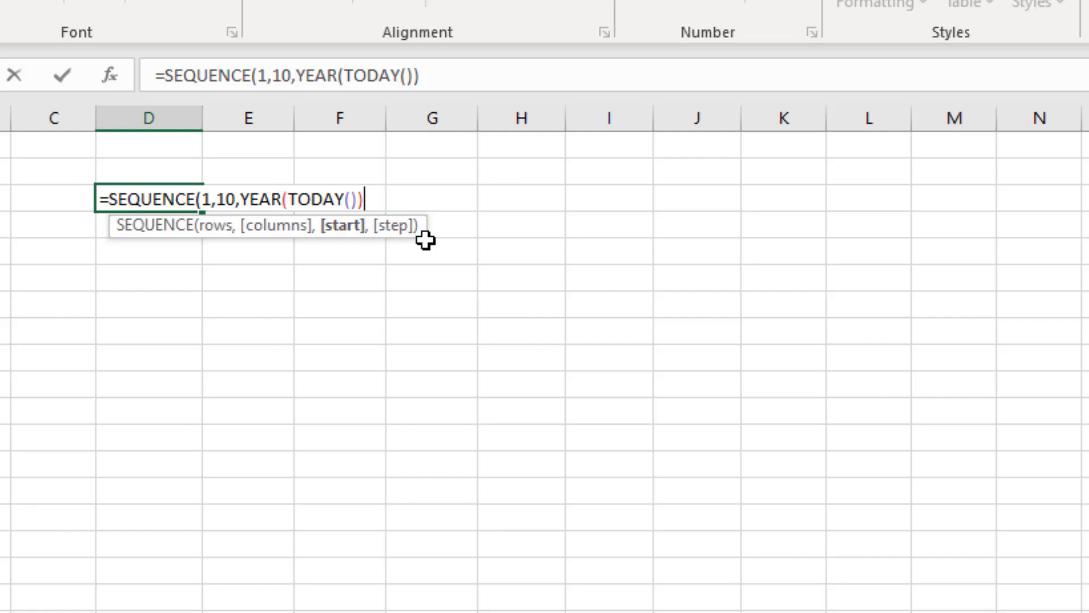
type(",")
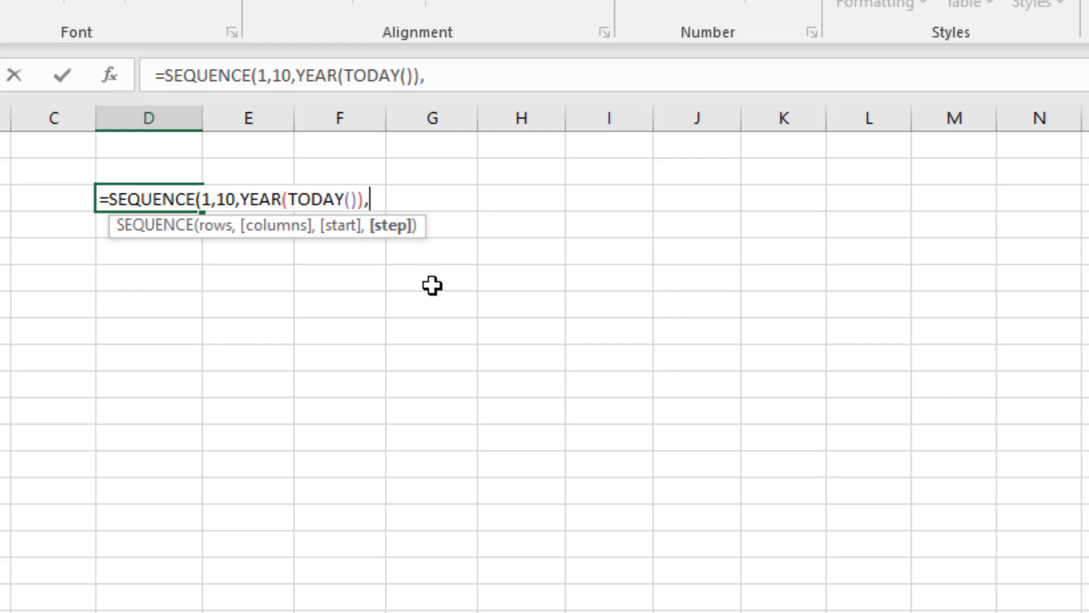
type("1)")
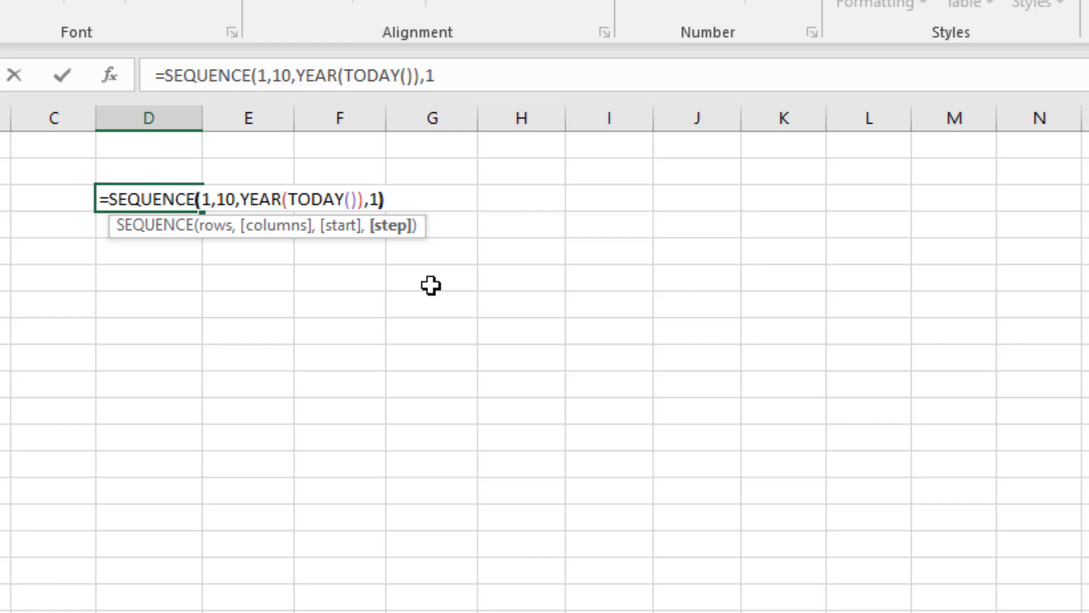
key("Return")
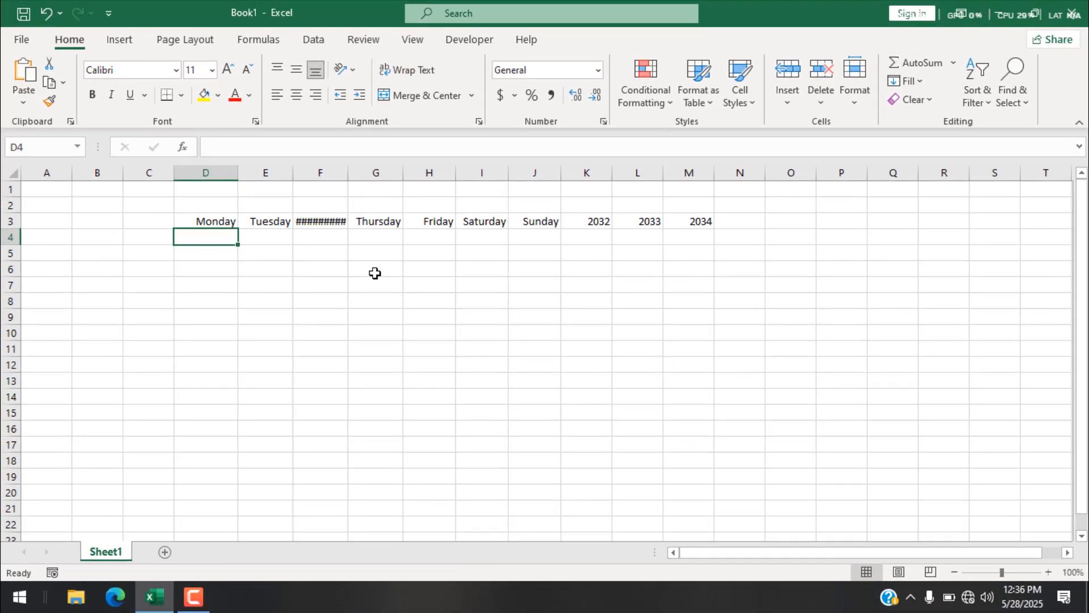
- Fit column F to its content, clear the leftover formatting from D3:N3, and check the first and last years
double_click(348, 172)
left_click_drag(728, 222, 196, 221)
left_click(914, 100)
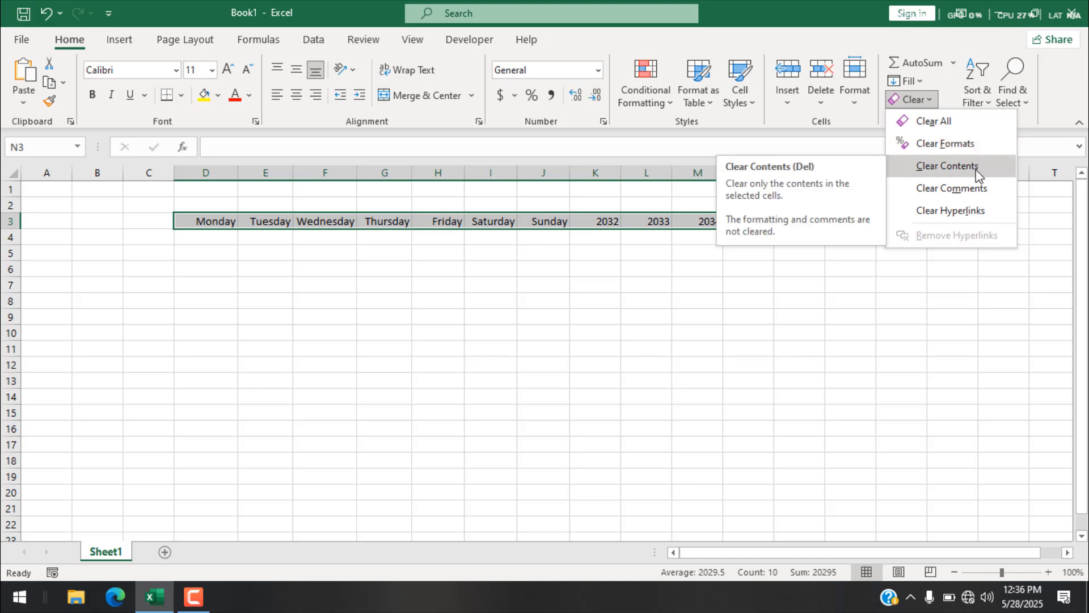
left_click(962, 148)
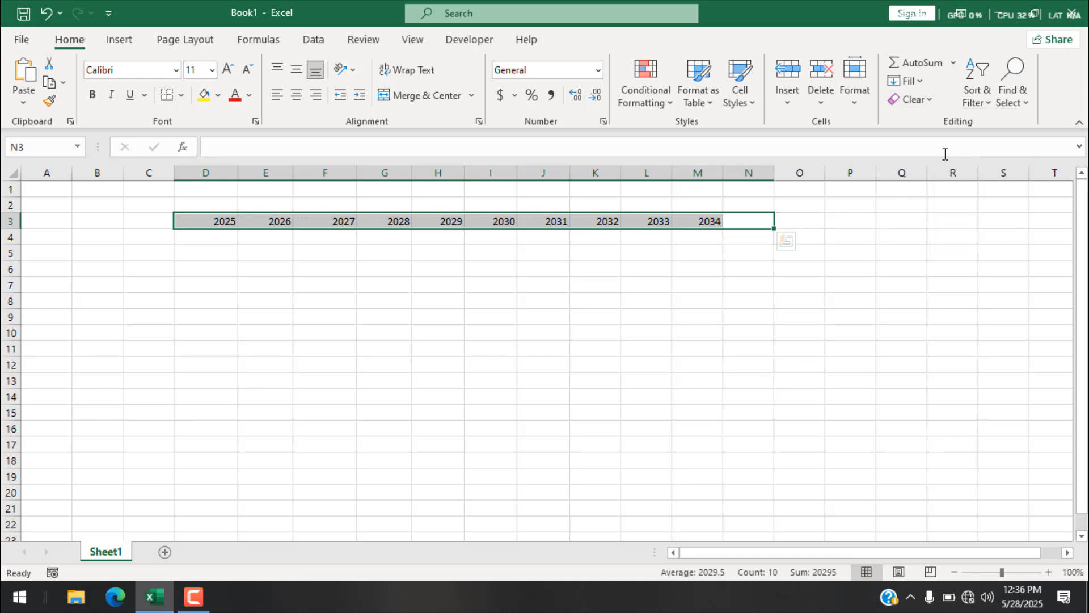
left_click(214, 222)
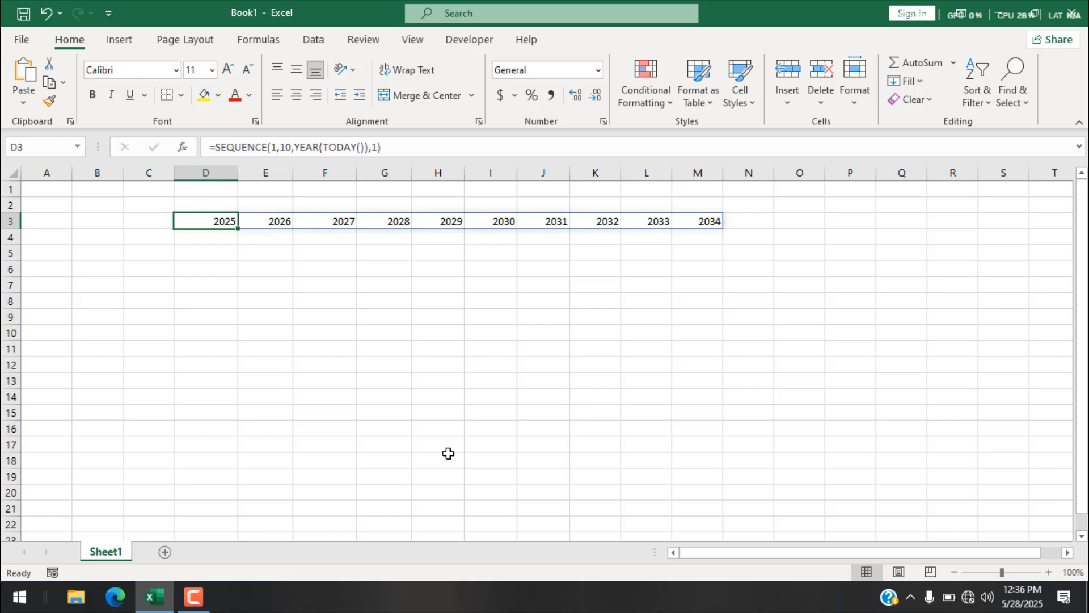
left_click(711, 222)
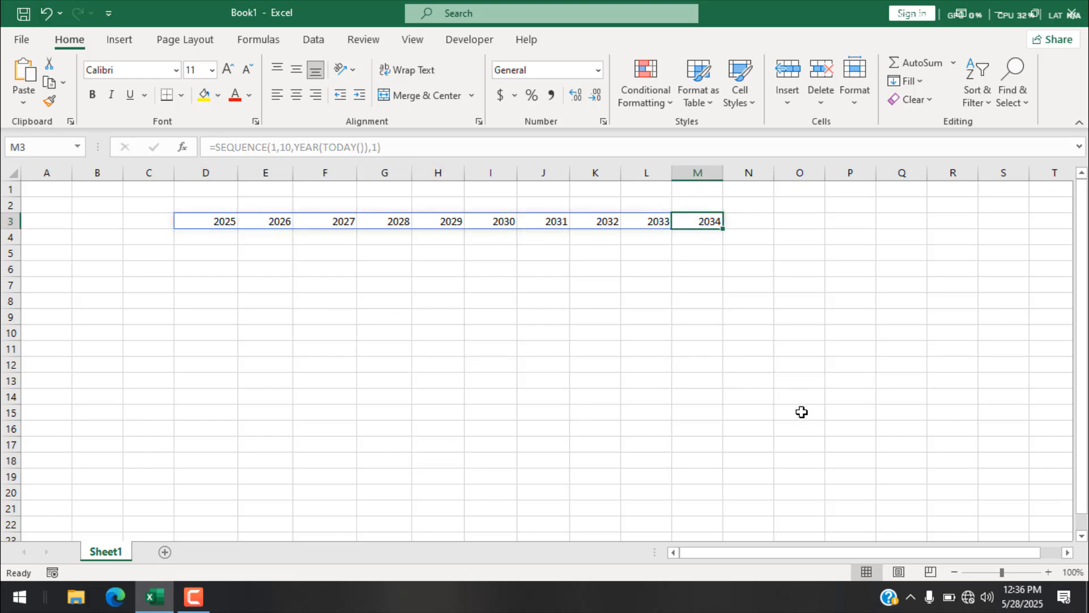
- Wrap the year sequence in D3 in TRANSPOSE as =TRANSPOSE(SEQUENCE(1,10,YEAR(TODAY()),1)) so the years run down the column
right_click(228, 227)
key("Escape")
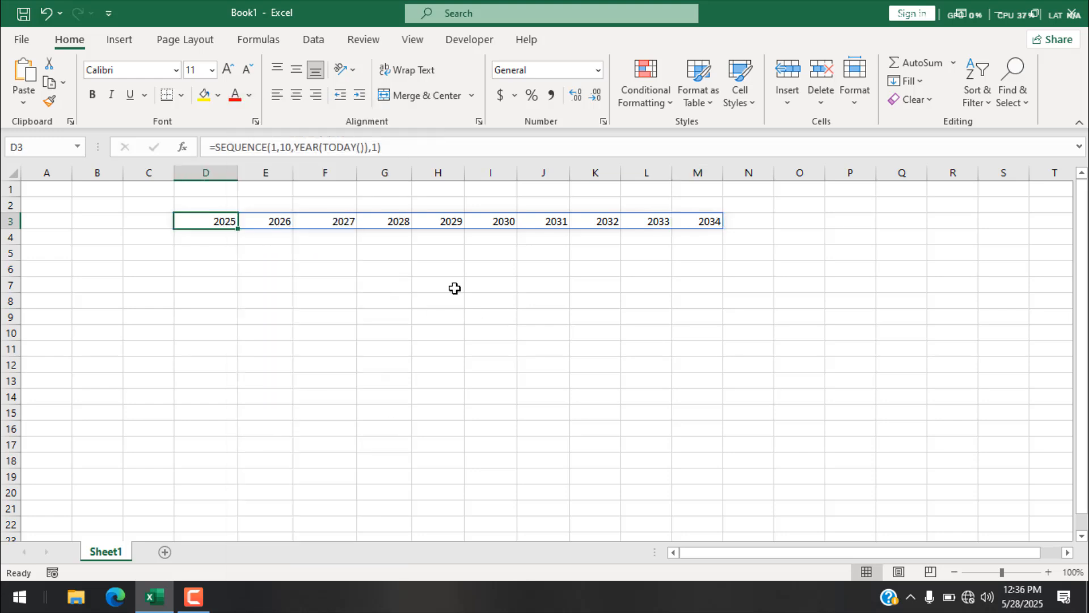
left_click(219, 148)
type("Tra")
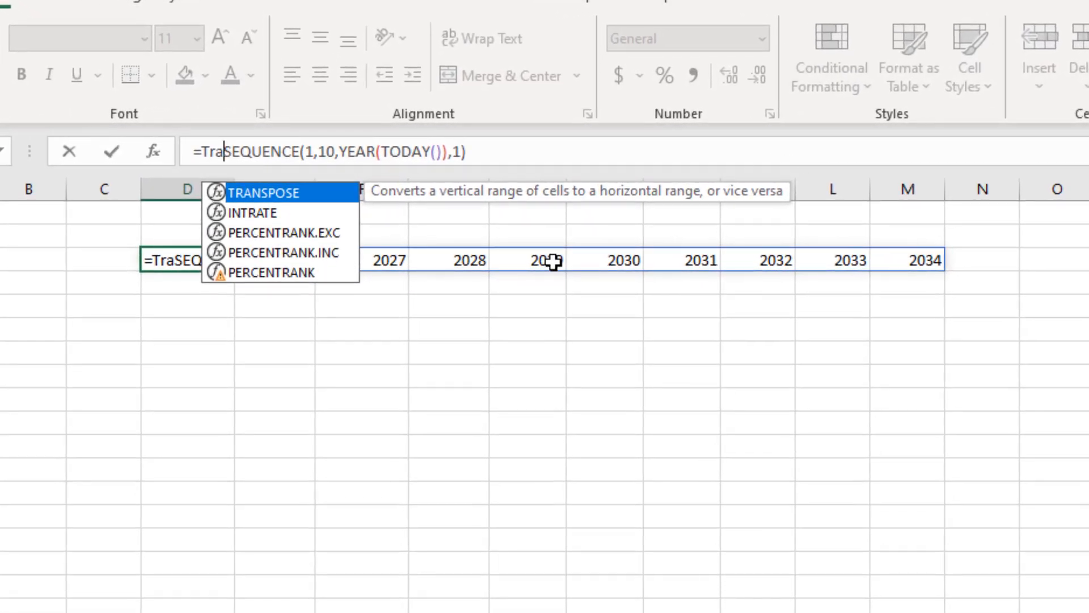
double_click(330, 190)
left_click(563, 154)
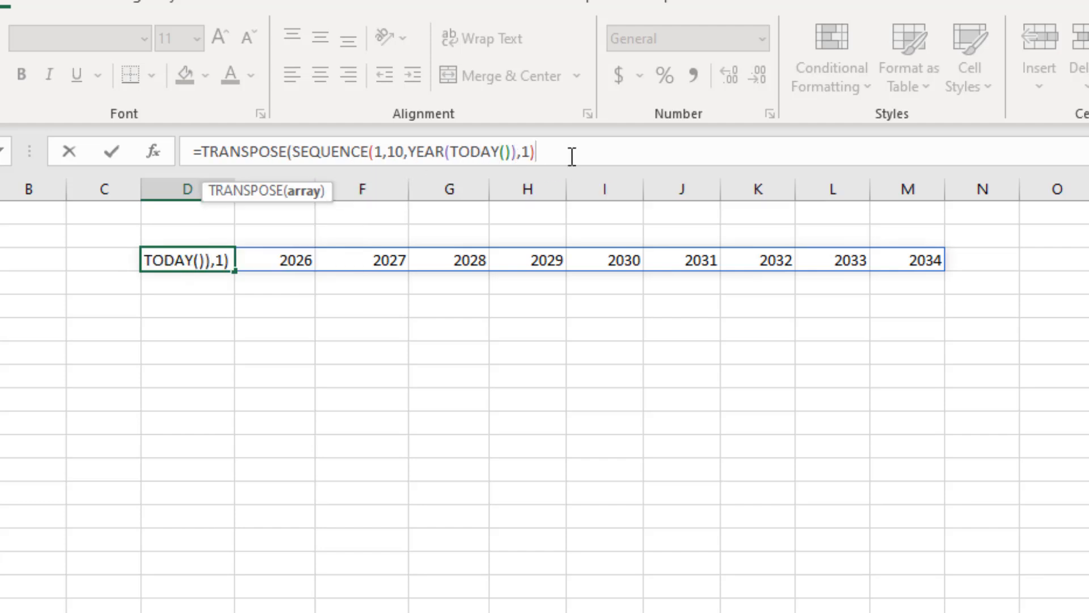
type(")")
key("Return")
key("Up")
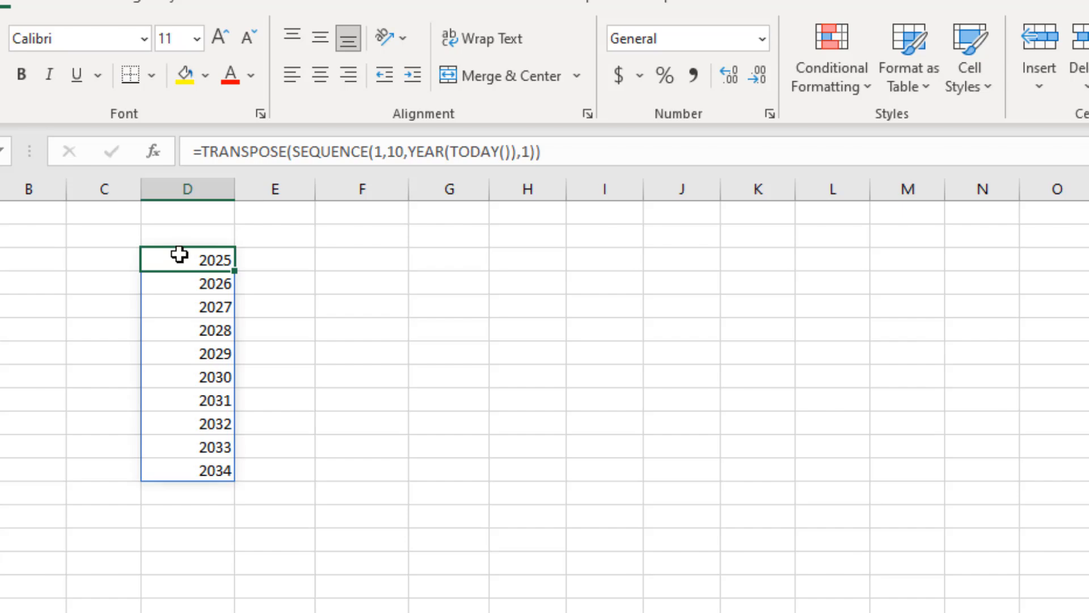
left_click(197, 471)
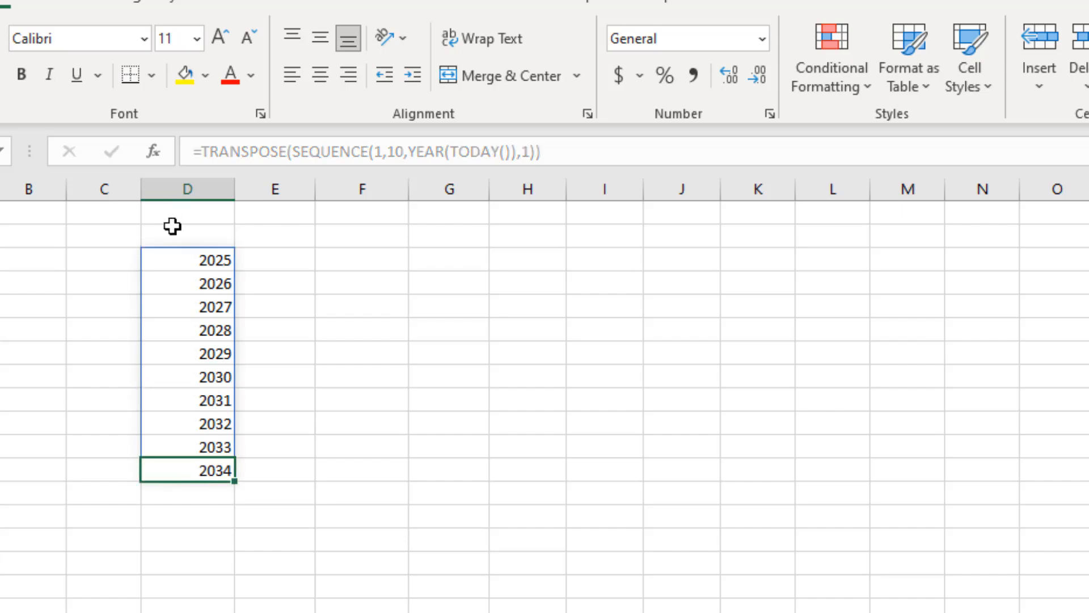
- Delete the transposed year list from column D and clear the formatting of D3:N4
left_click_drag(171, 267, 184, 522)
key("Delete")
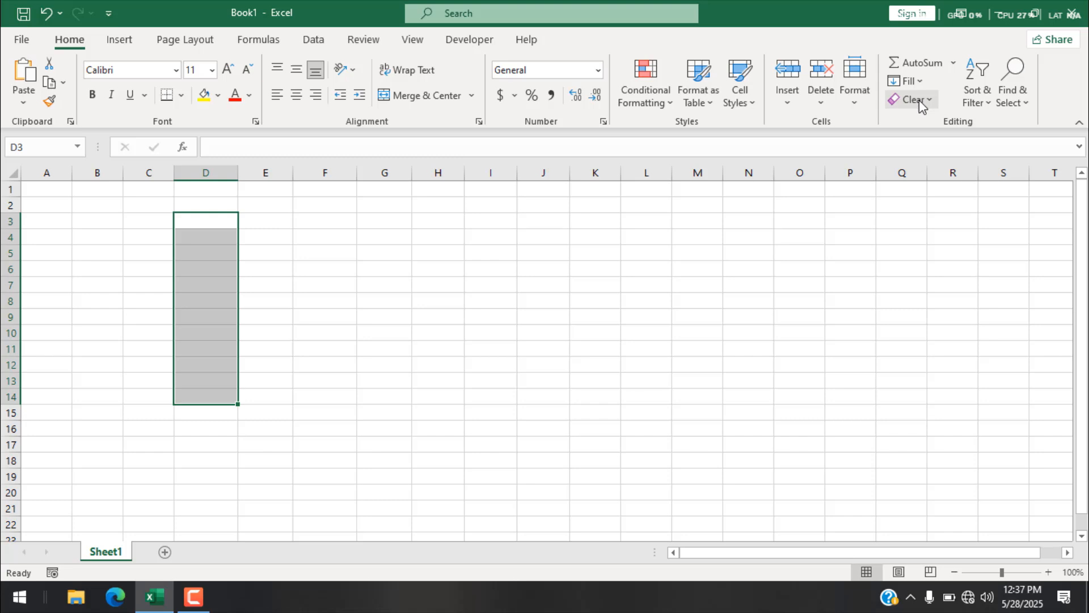
left_click(922, 103)
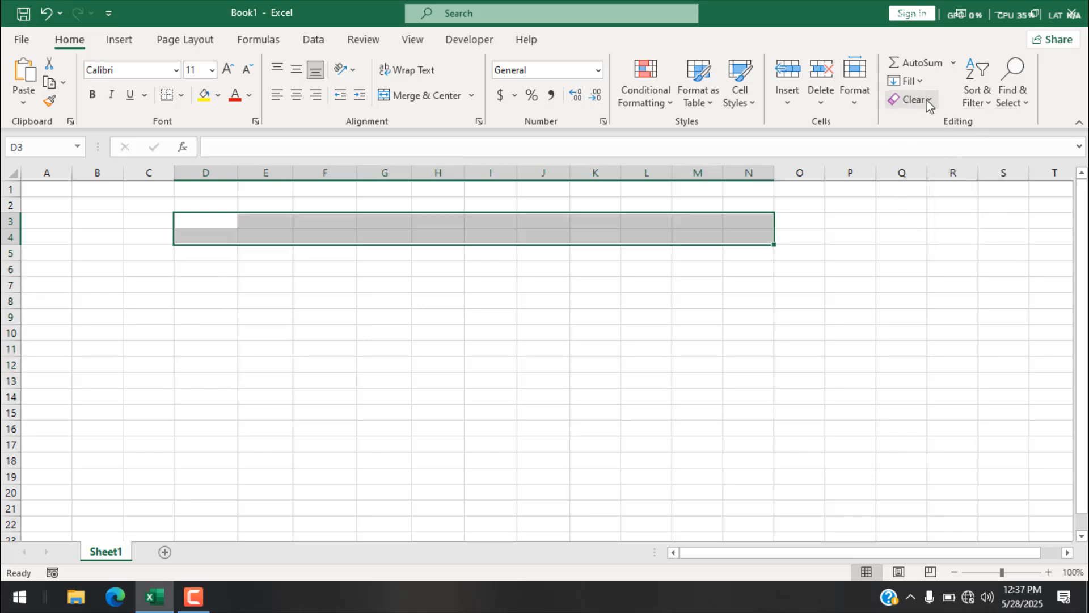
left_click(927, 102)
left_click(941, 145)
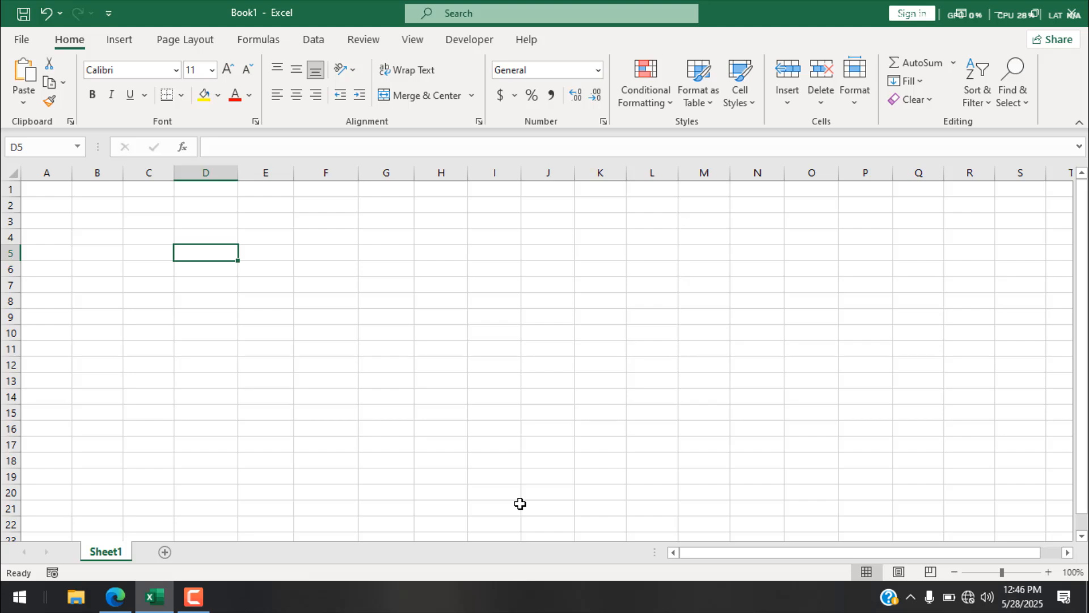
- Begin a DATE formula in D5 with the current year as its year argument: =DATE(YEAR(TODAY())
type("=da")
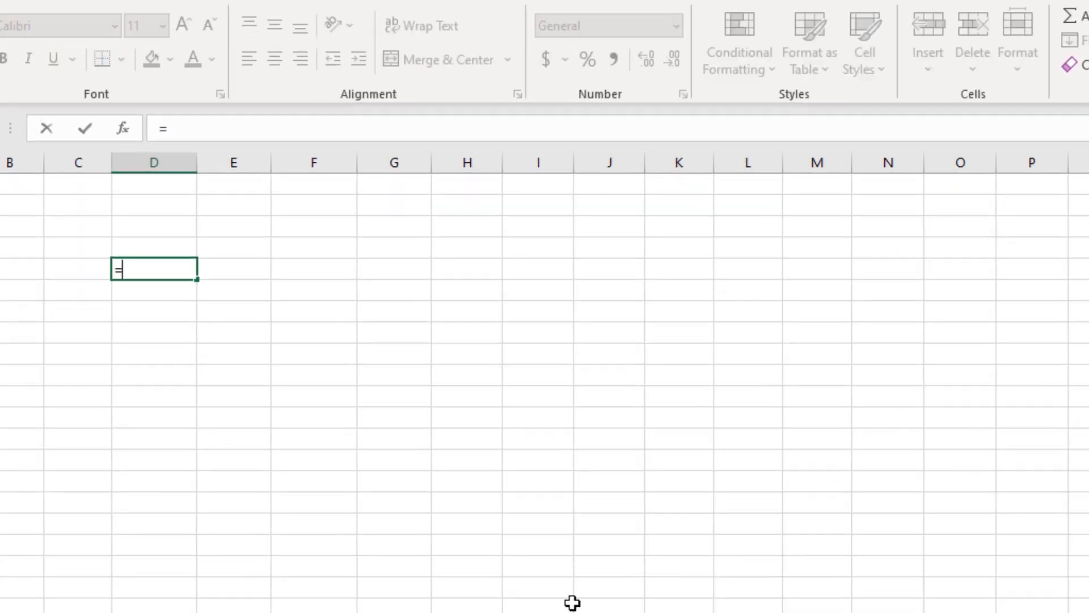
type("te")
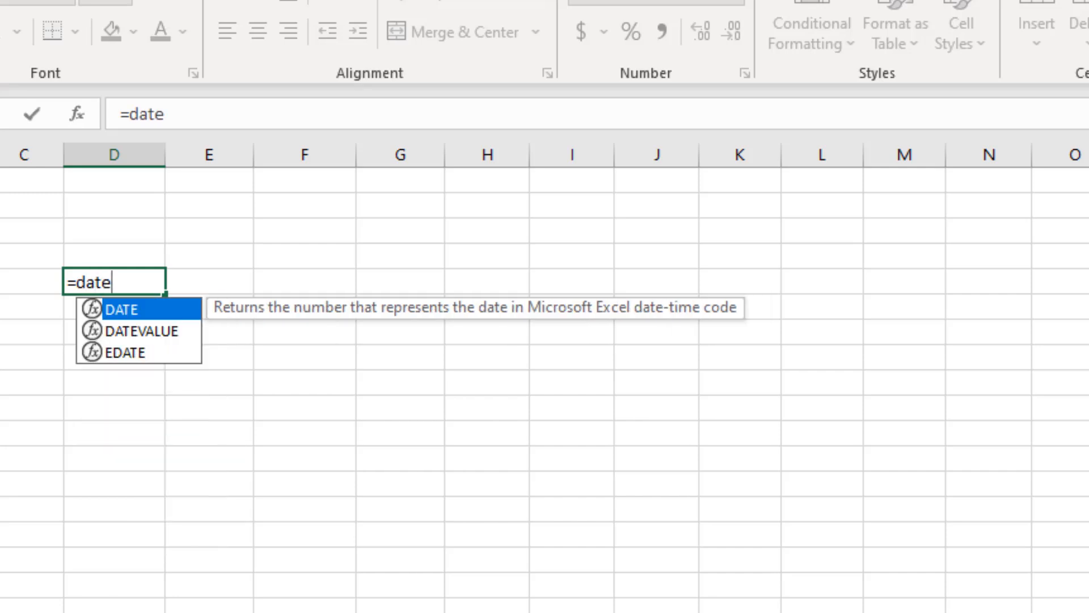
double_click(127, 309)
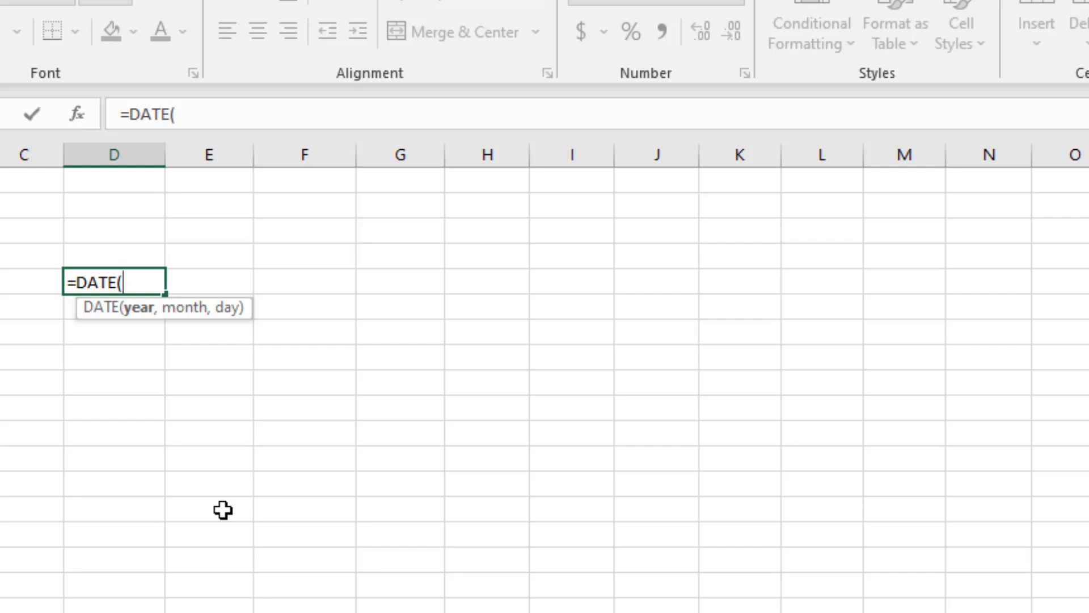
type("ye")
double_click(161, 332)
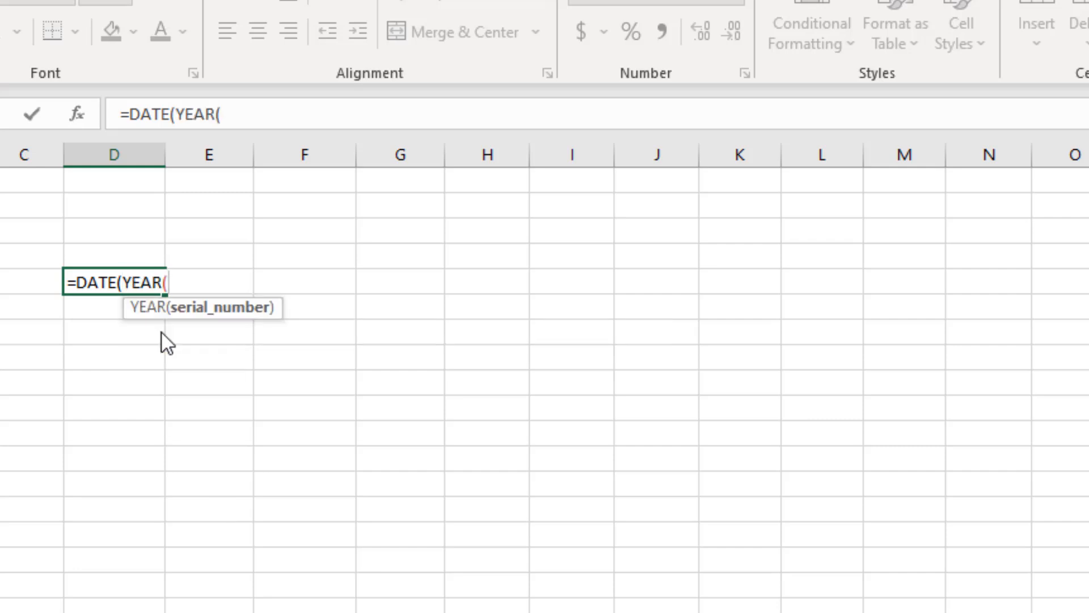
type("t")
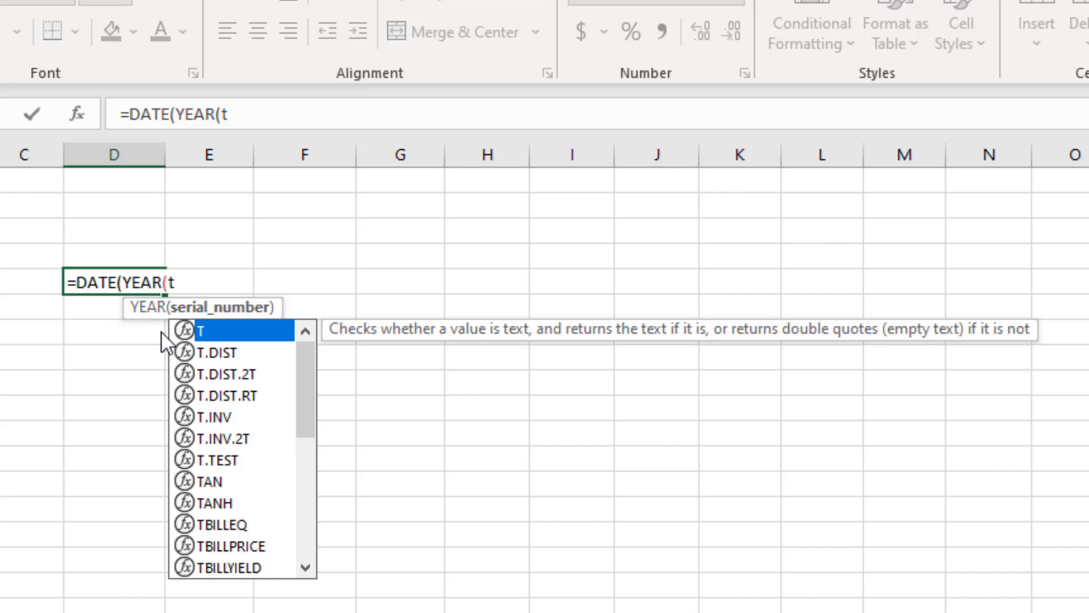
type("oday")
double_click(237, 328)
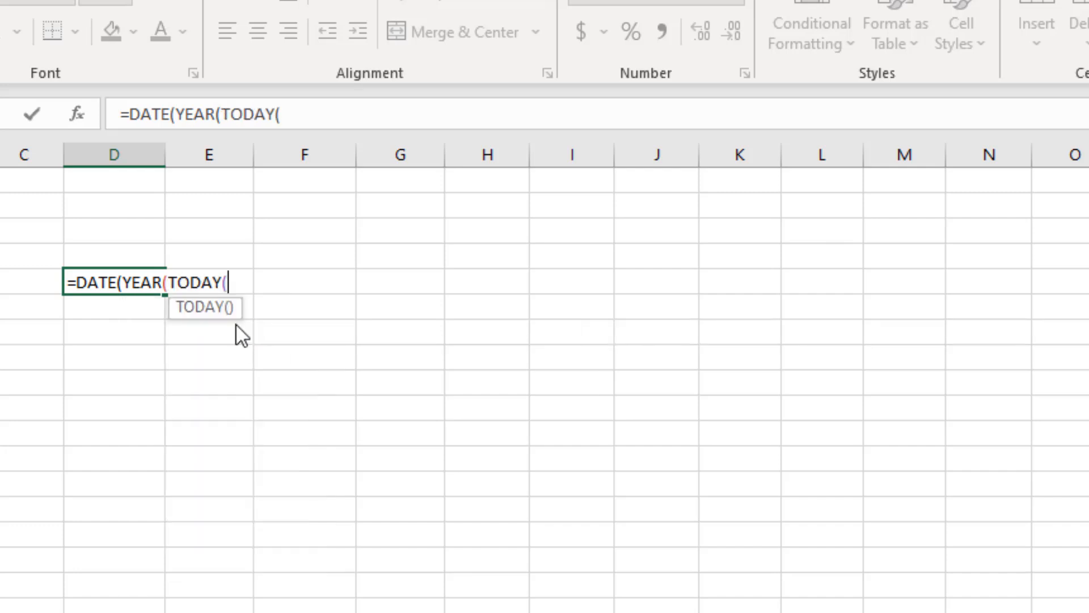
type(")0")
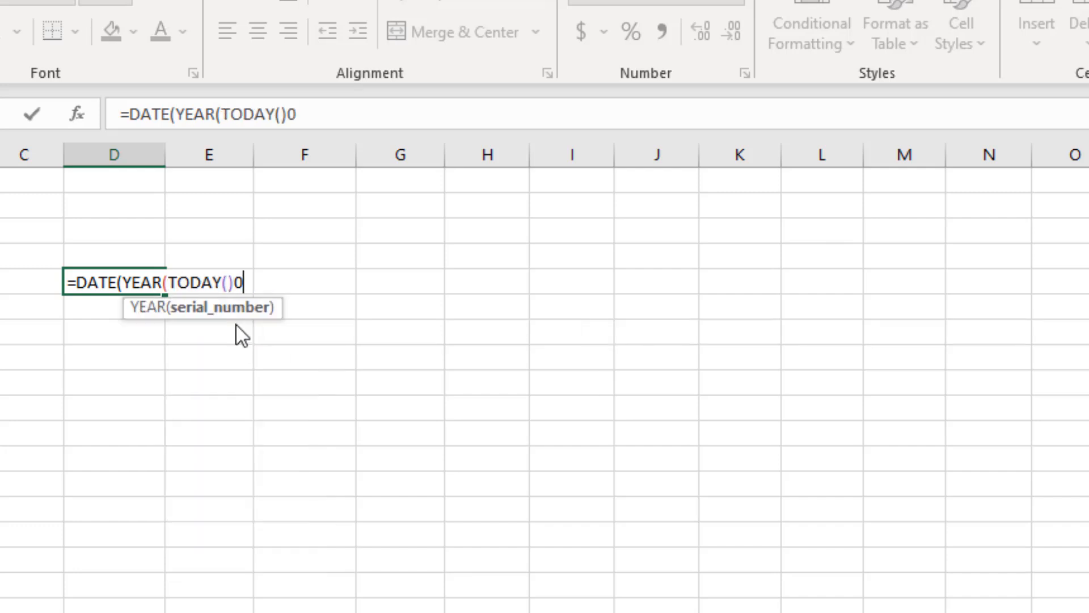
key("BackSpace")
type(")")
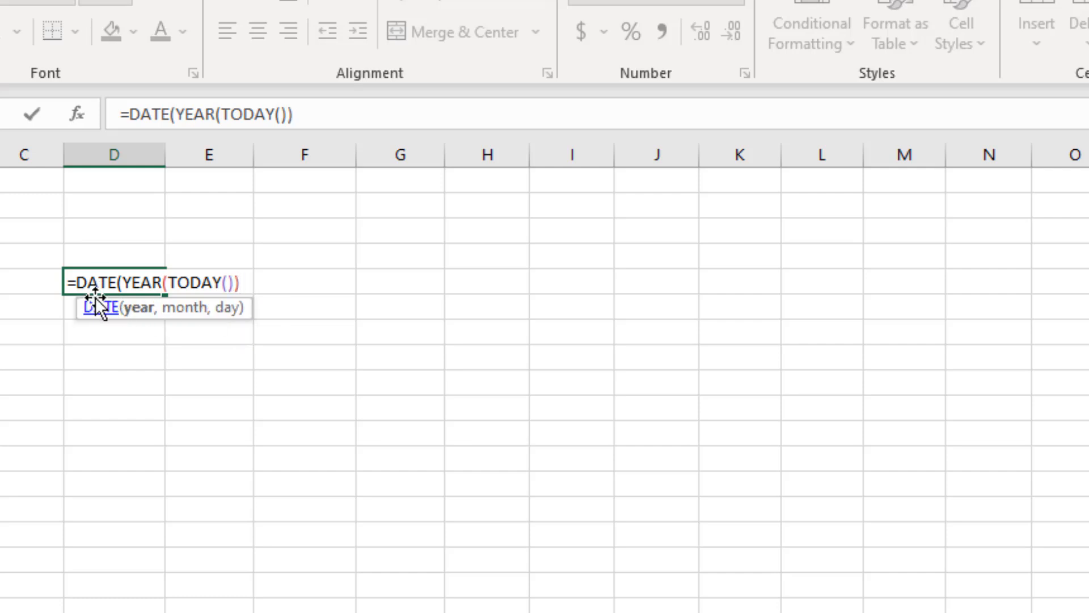
- Complete the D5 formula with a twelve-month sequence and day 1: =DATE(YEAR(TODAY()),SEQUENCE(1,12),1)
left_click(205, 282)
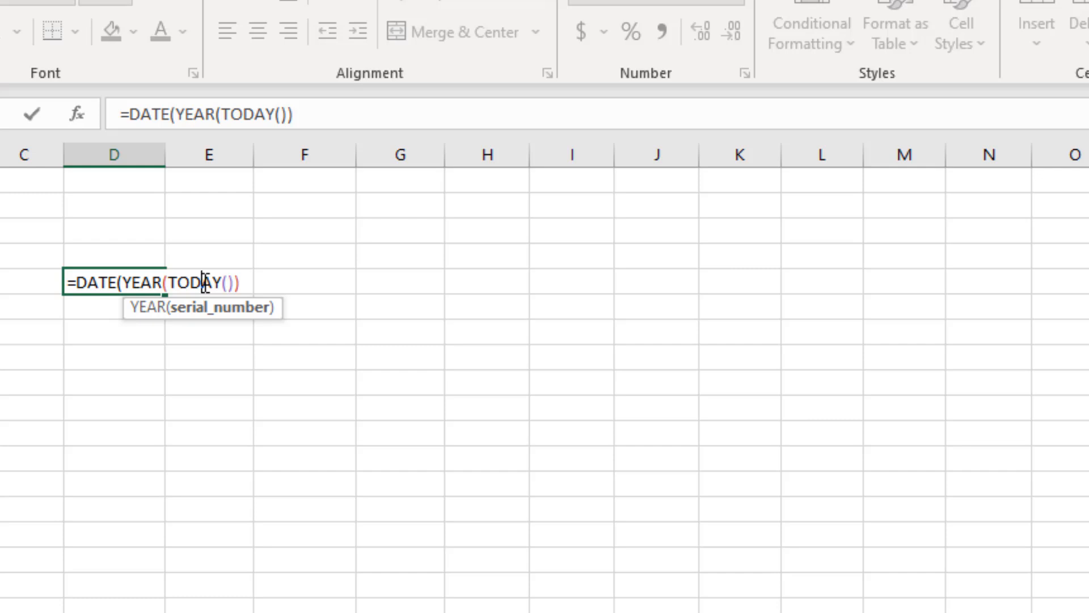
left_click(142, 281)
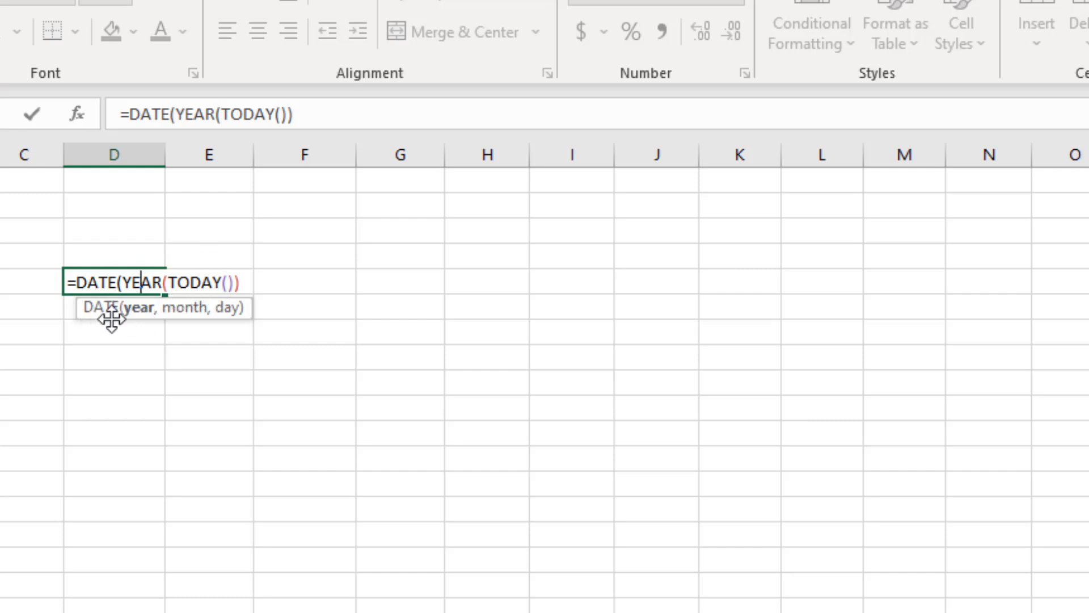
left_click(254, 285)
type(",")
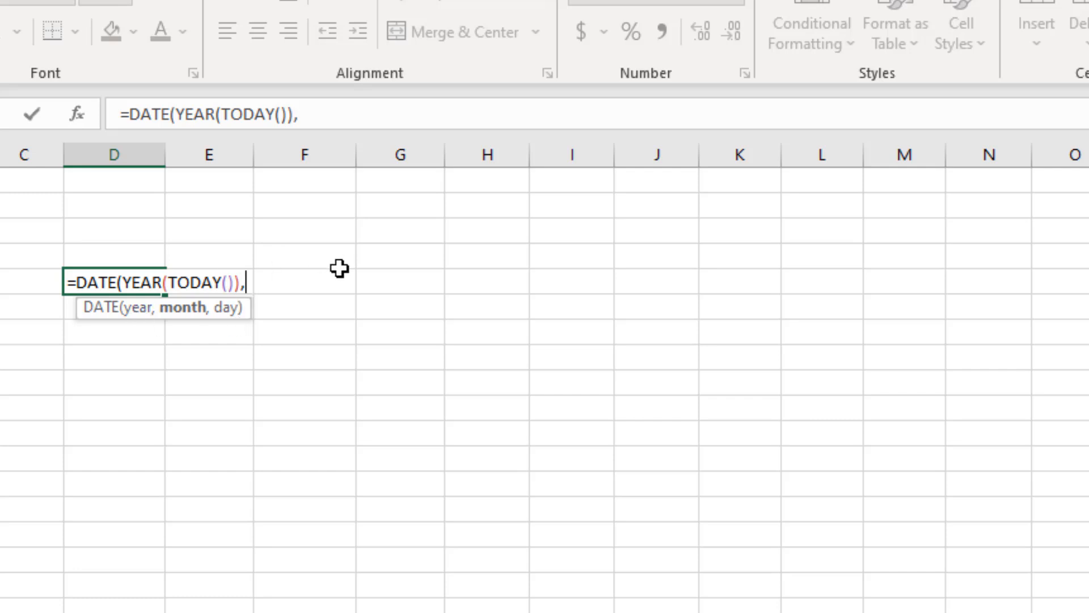
type("se")
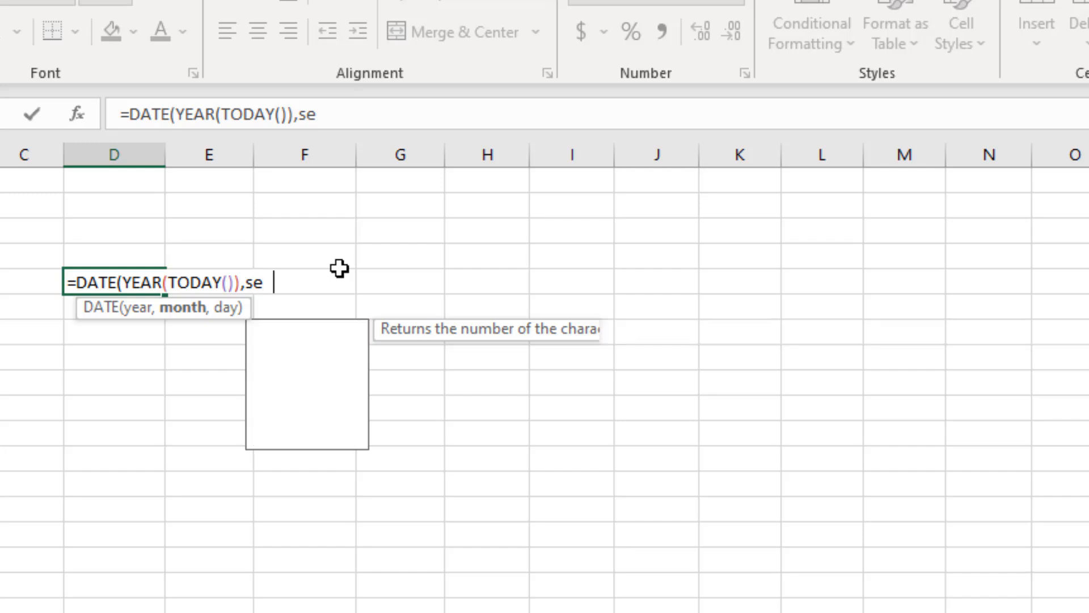
key("BackSpace")
type("que")
double_click(309, 321)
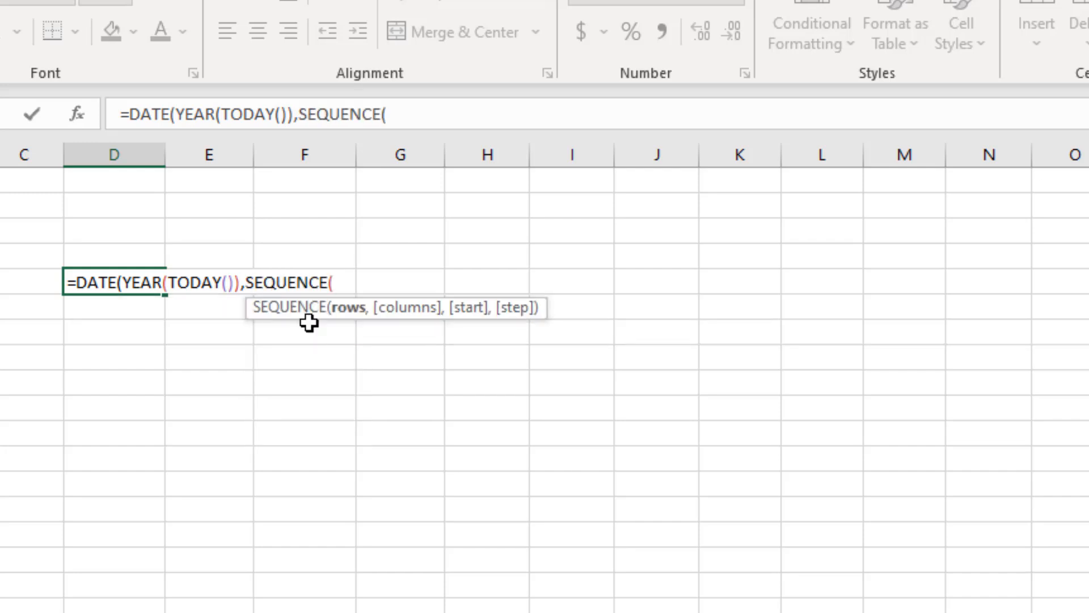
type("1,")
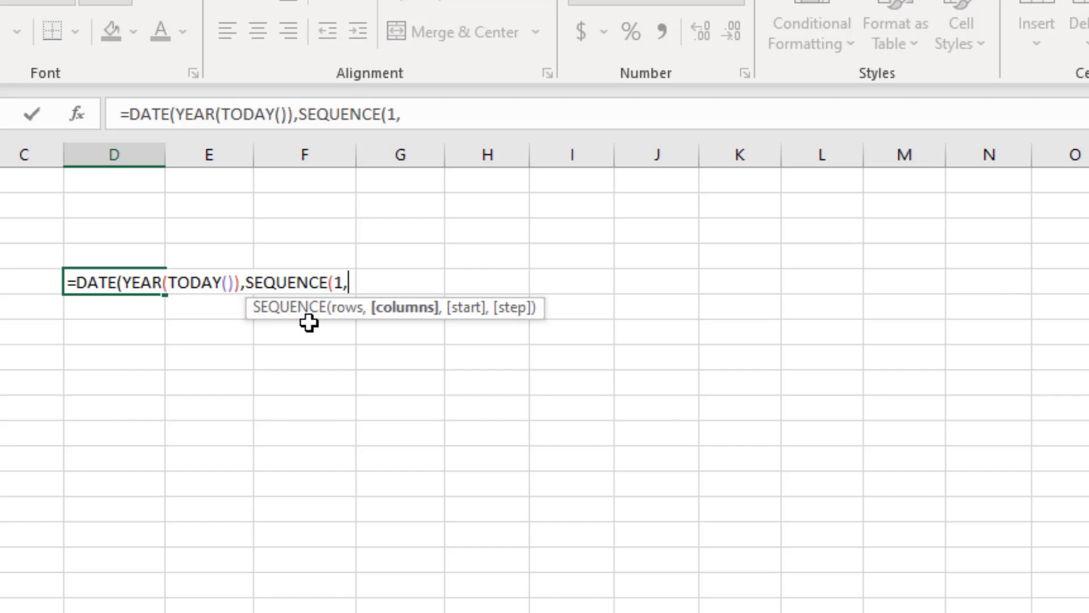
type("12),")
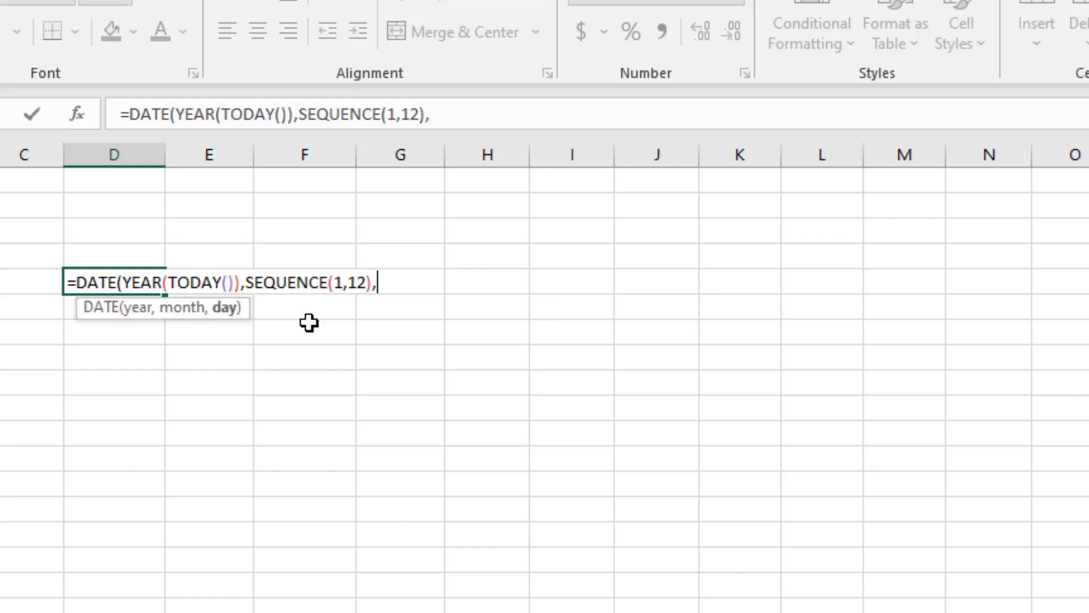
type("1)")
key("ctrl+Return")
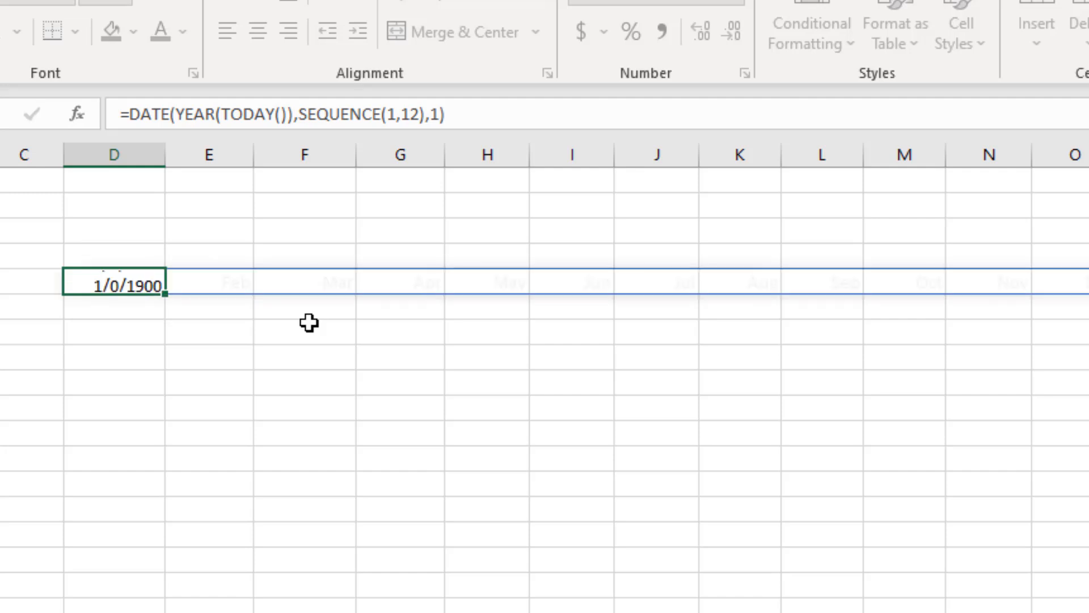
- Clear the existing formats from the twelve-month row D5:O5, keeping its formula
left_click(147, 283)
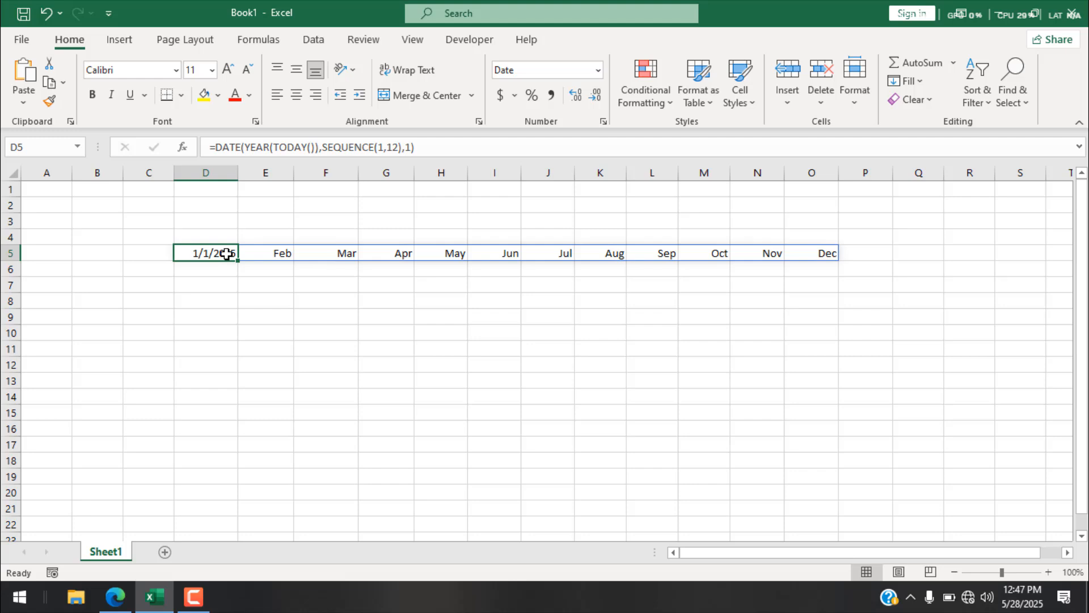
left_click_drag(226, 253, 826, 253)
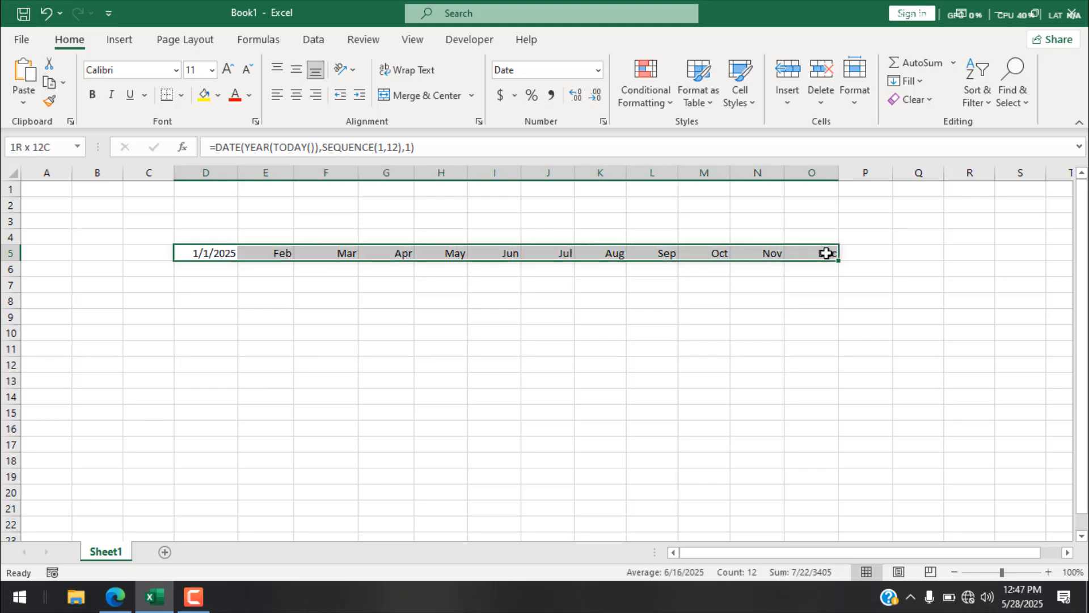
left_click(928, 98)
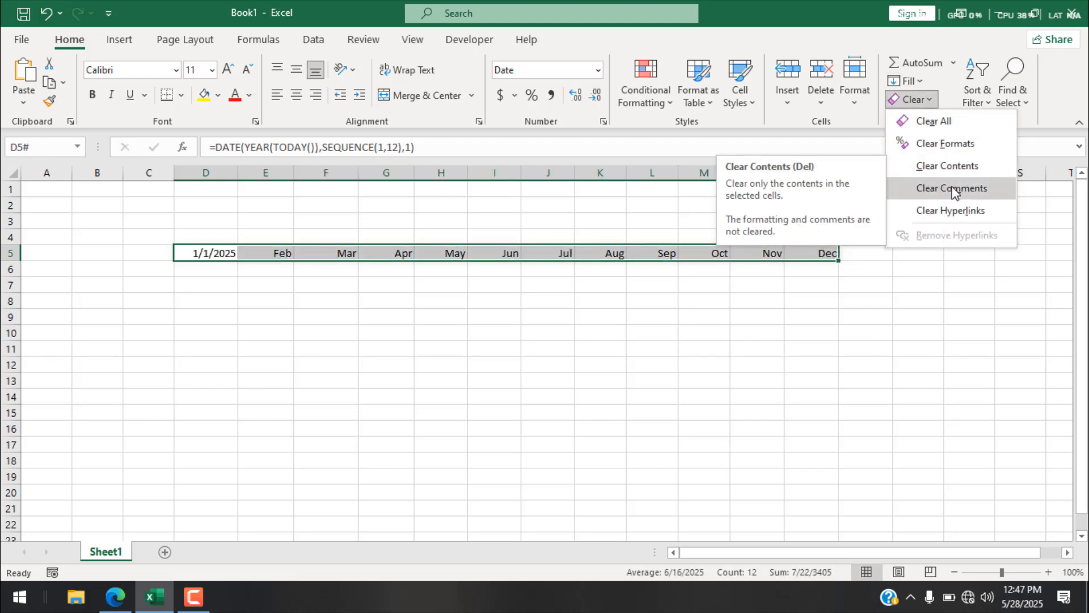
left_click(941, 144)
left_click(268, 272)
- Apply the custom number format mmmm to the twelve-month row D5:O5 to show full month names
left_click_drag(218, 254, 791, 254)
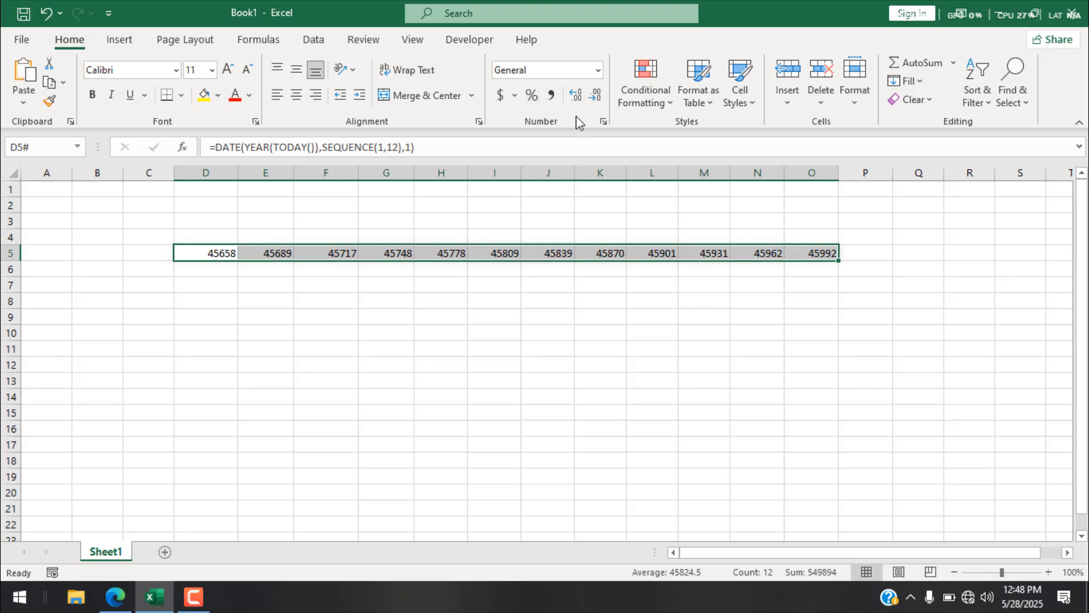
left_click(605, 121)
left_click(438, 312)
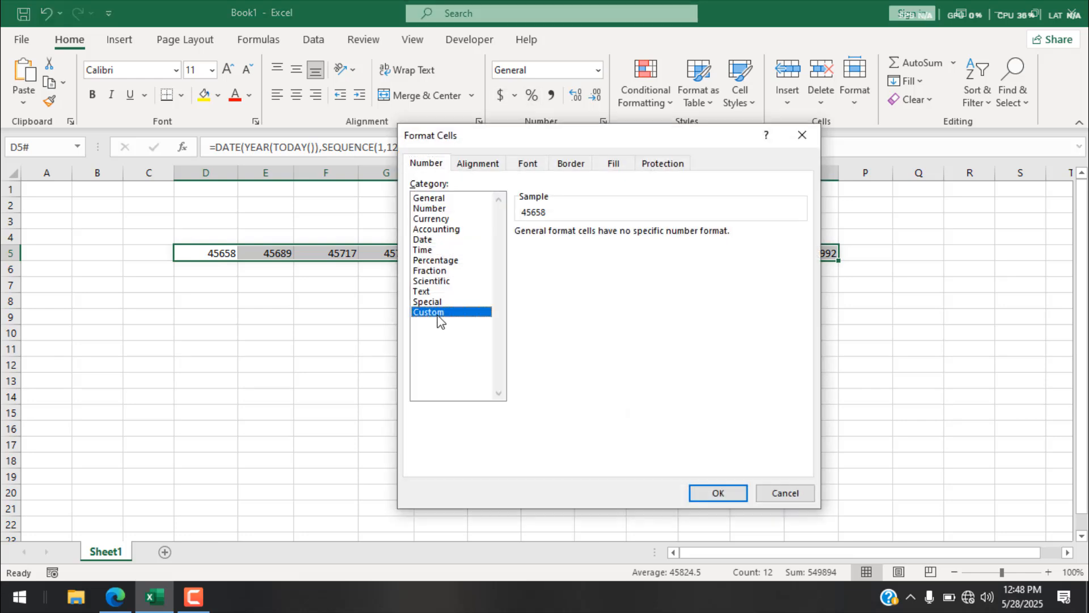
double_click(564, 245)
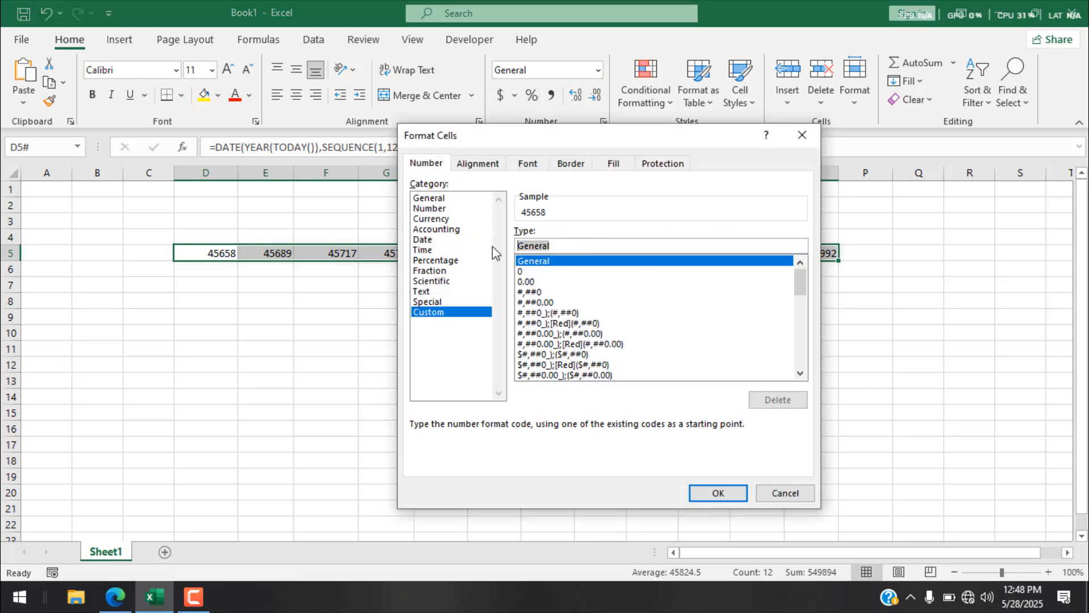
key("BackSpace")
type("m")
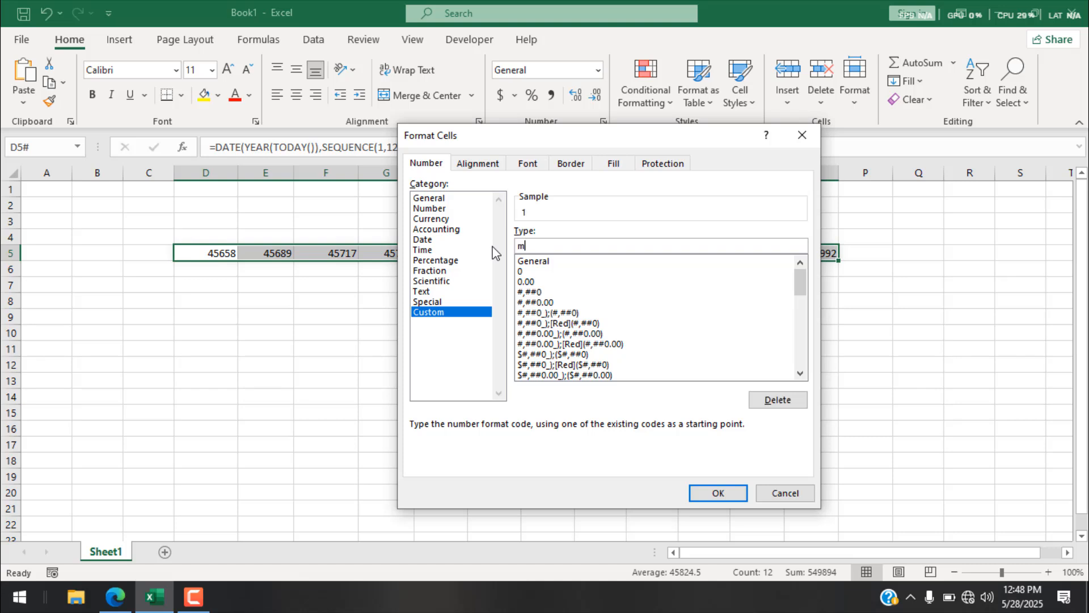
type("mmm")
left_click(719, 489)
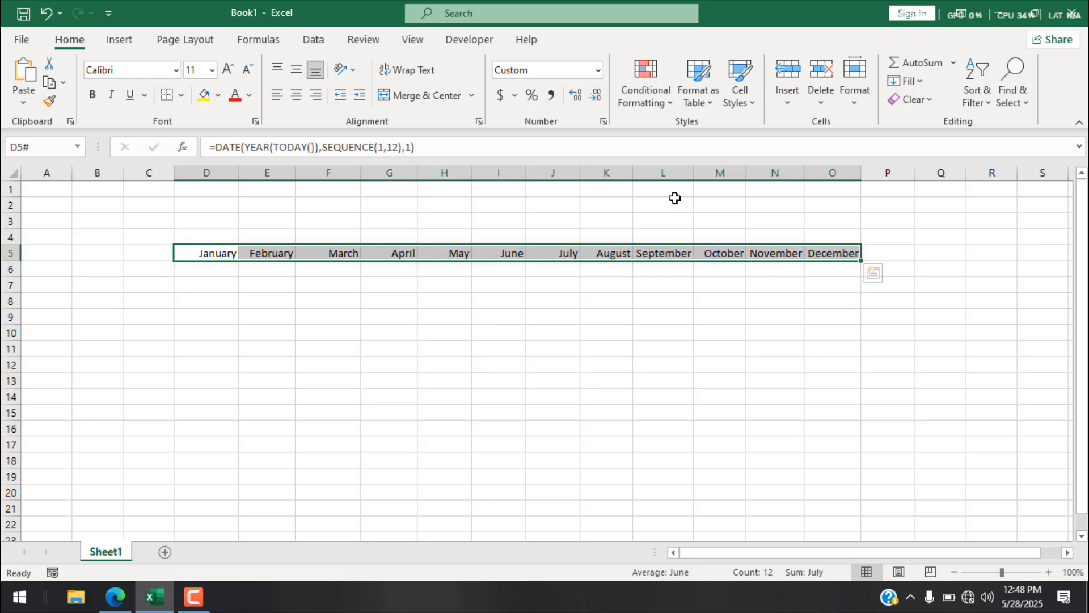
left_click(629, 407)
- Begin a SEQUENCE formula in D6 with 5 rows and 12 columns: =SEQUENCE(5,12,
left_click(227, 255)
left_click(216, 271)
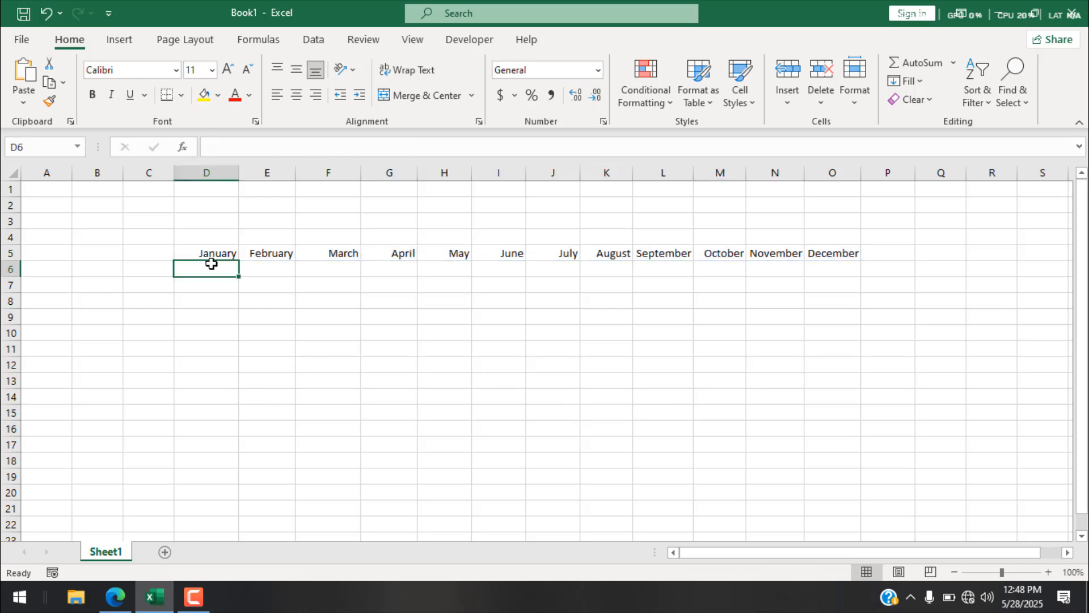
left_click_drag(212, 260, 832, 328)
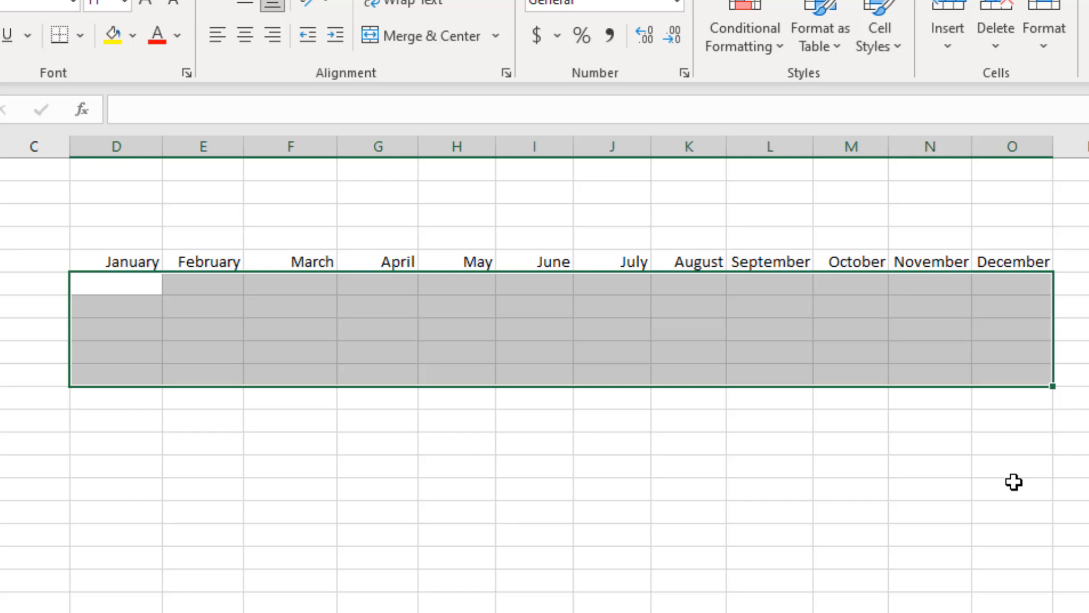
left_click(104, 290)
type("=SEQUENCE(")
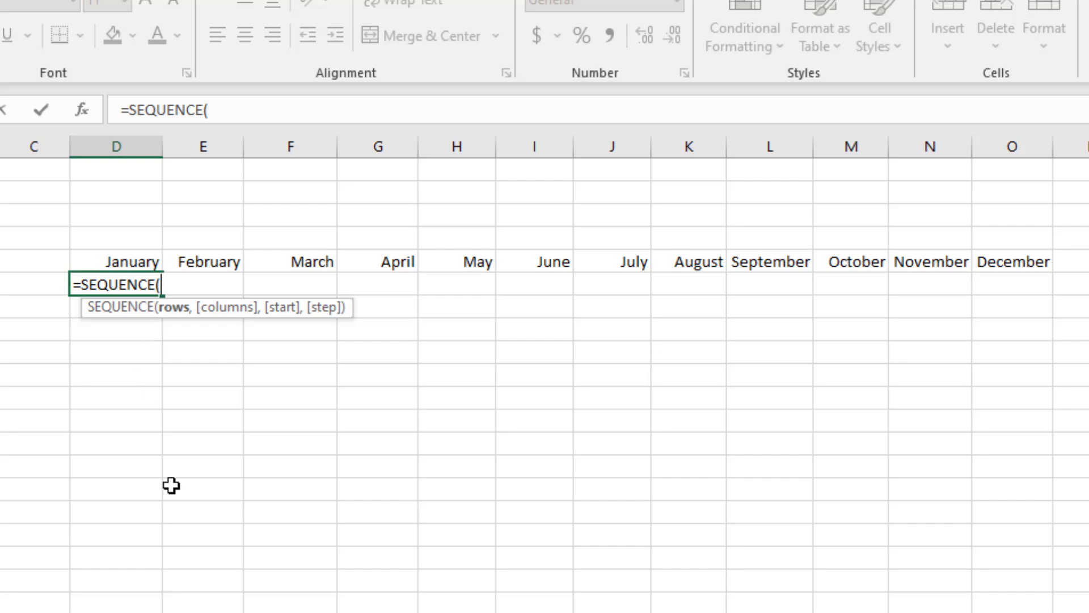
type("5,")
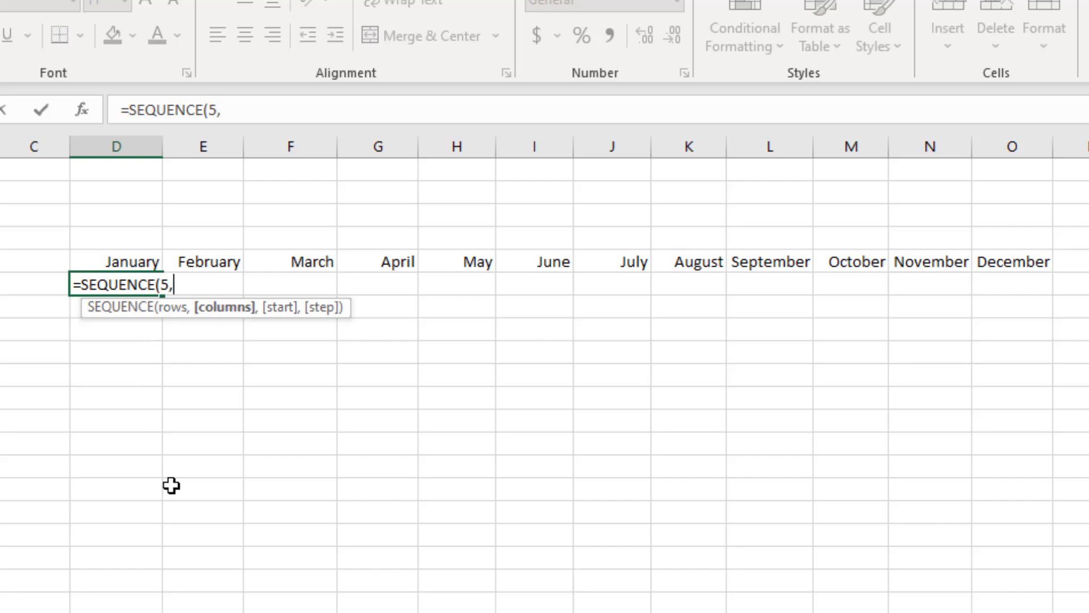
type("12,")
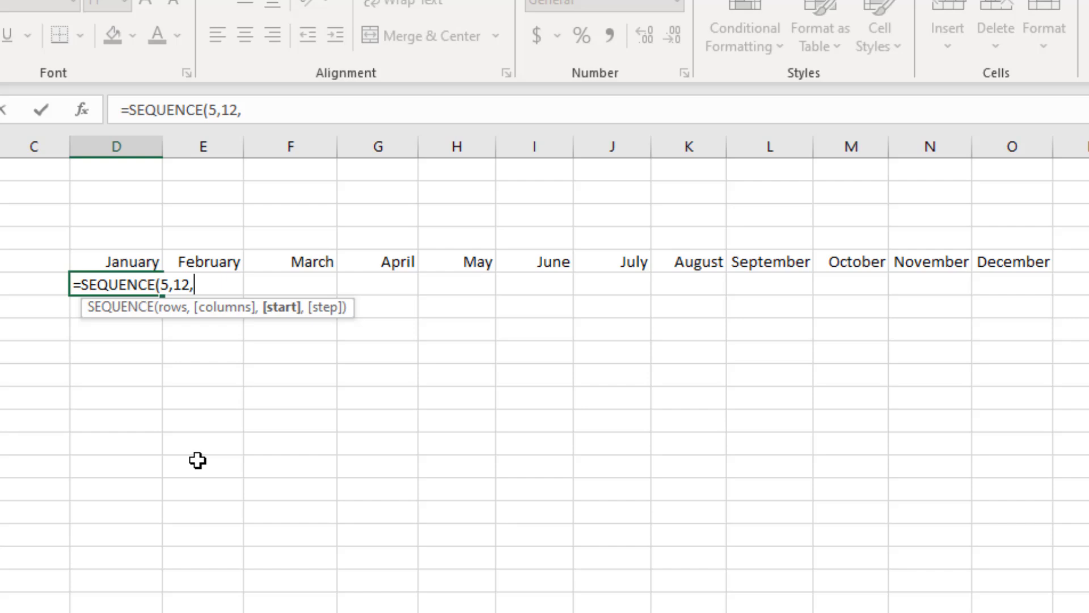
- Add RANDBETWEEN(1,100) as the start argument of the D6 SEQUENCE formula
type("ran")
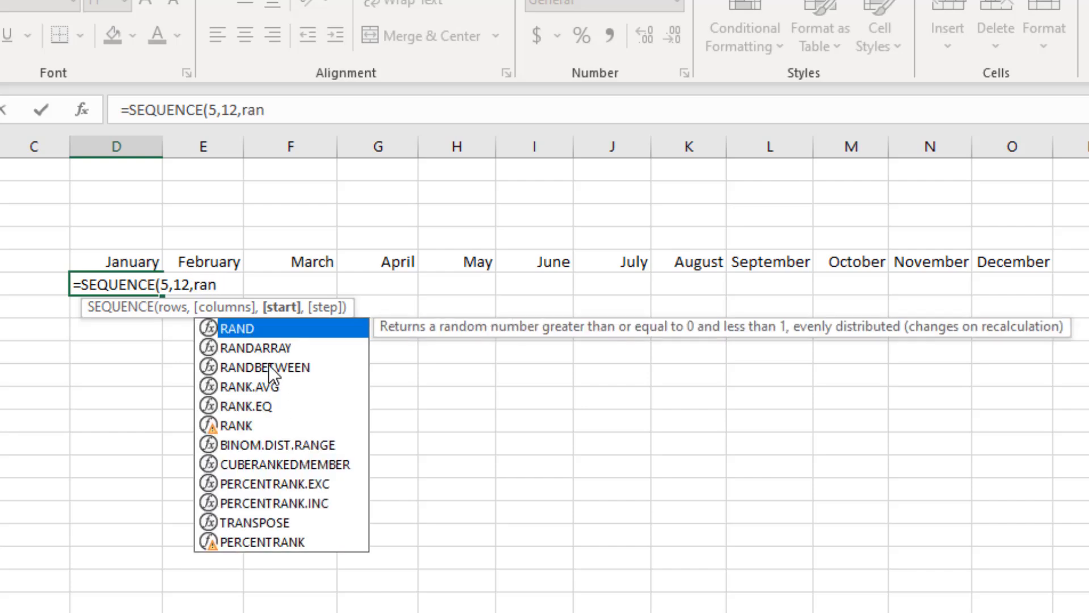
left_click(268, 367)
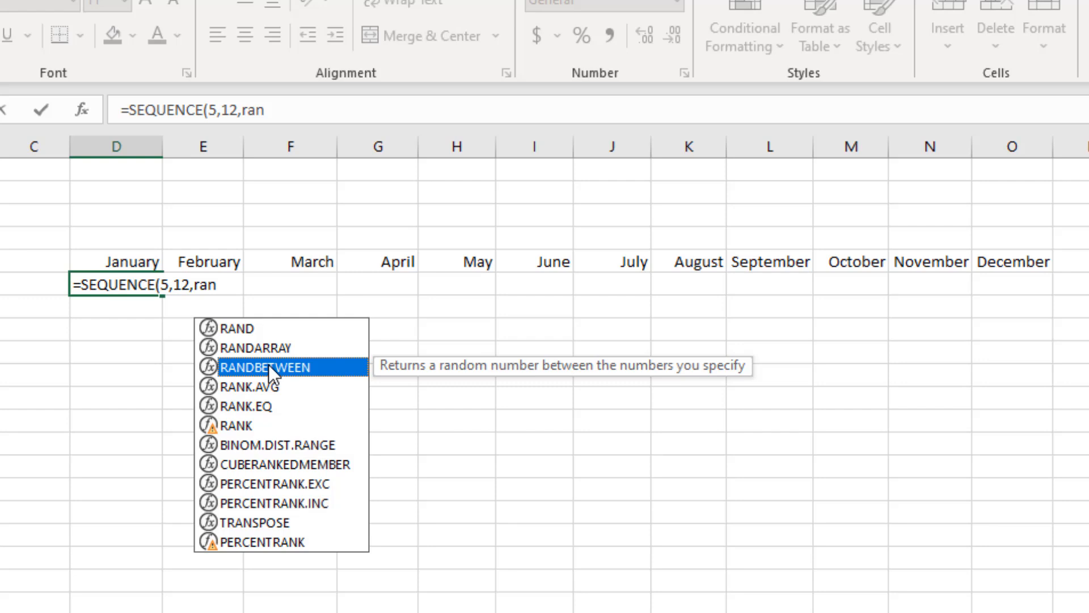
double_click(267, 367)
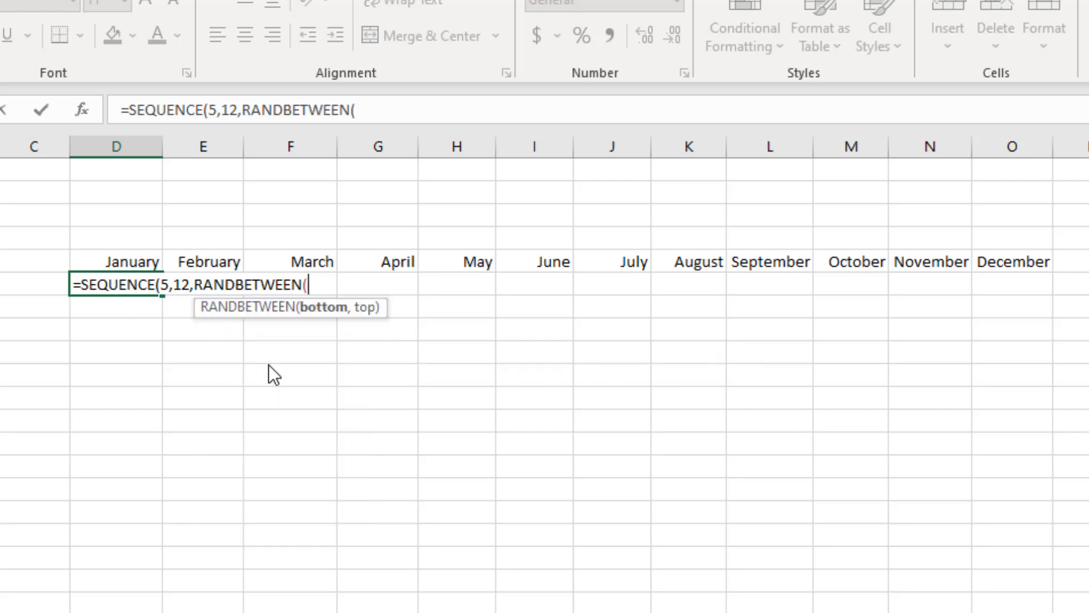
type("1")
type(",")
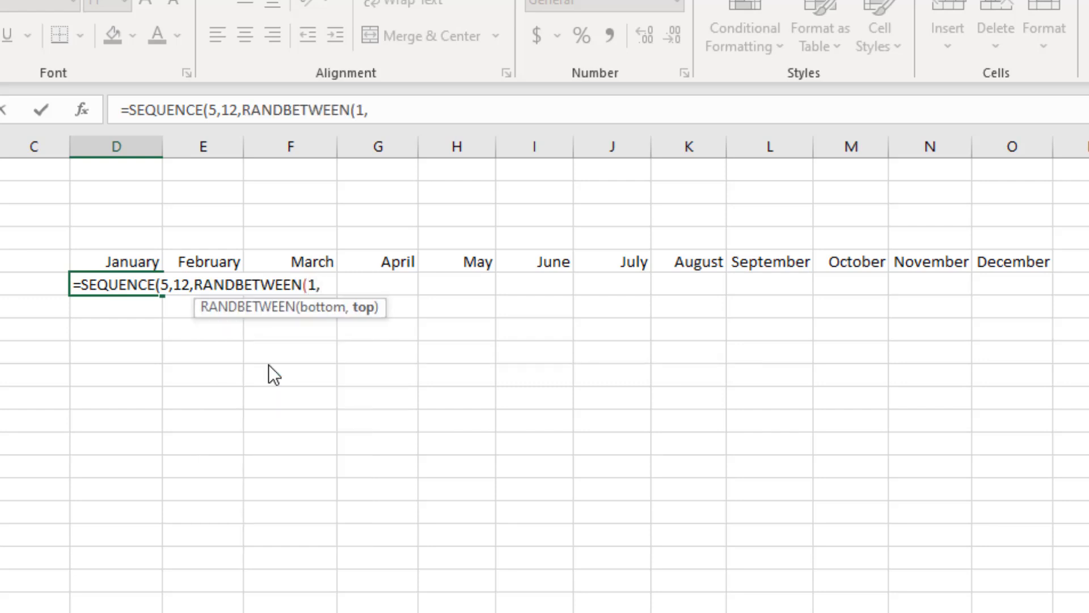
type("100)")
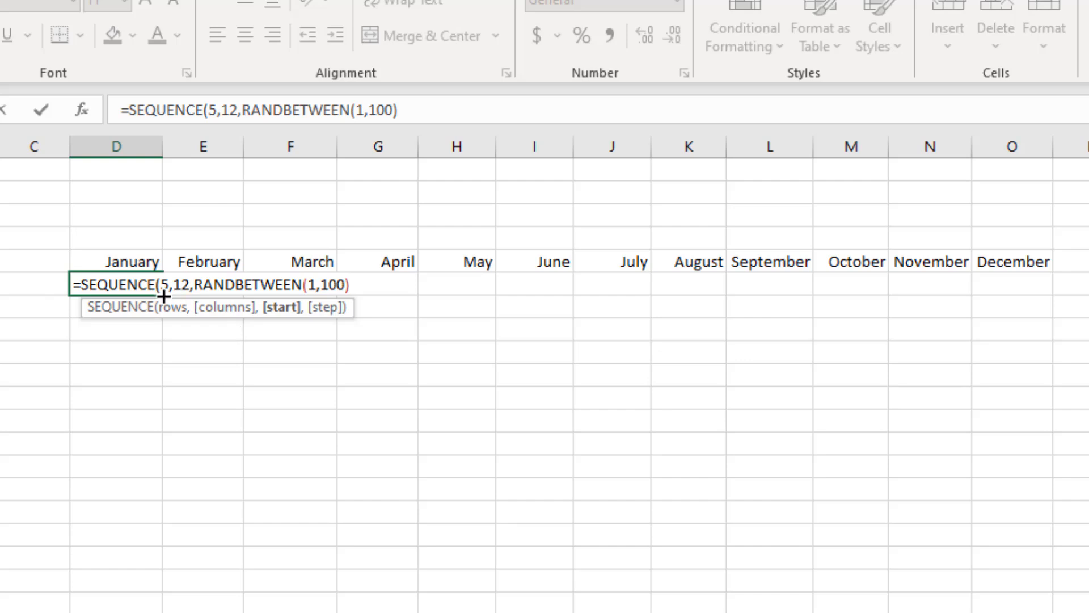
- Add RANDBETWEEN(5,10) as the step argument and enter the formula =SEQUENCE(5,12,RANDBETWEEN(1,100),RANDBETWEEN(5,10)) in D6
type(",")
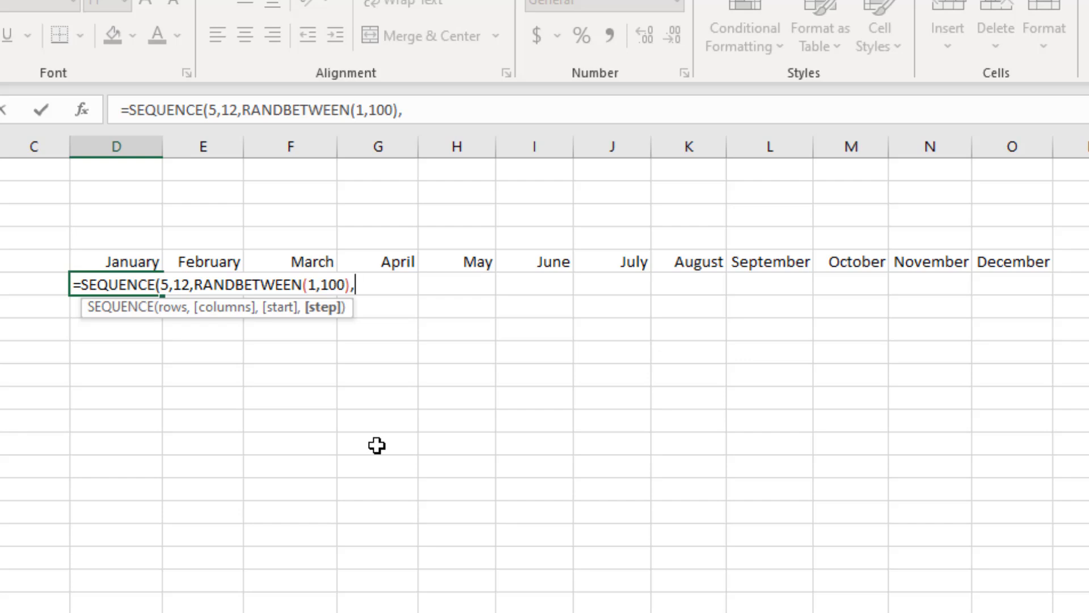
type("rand")
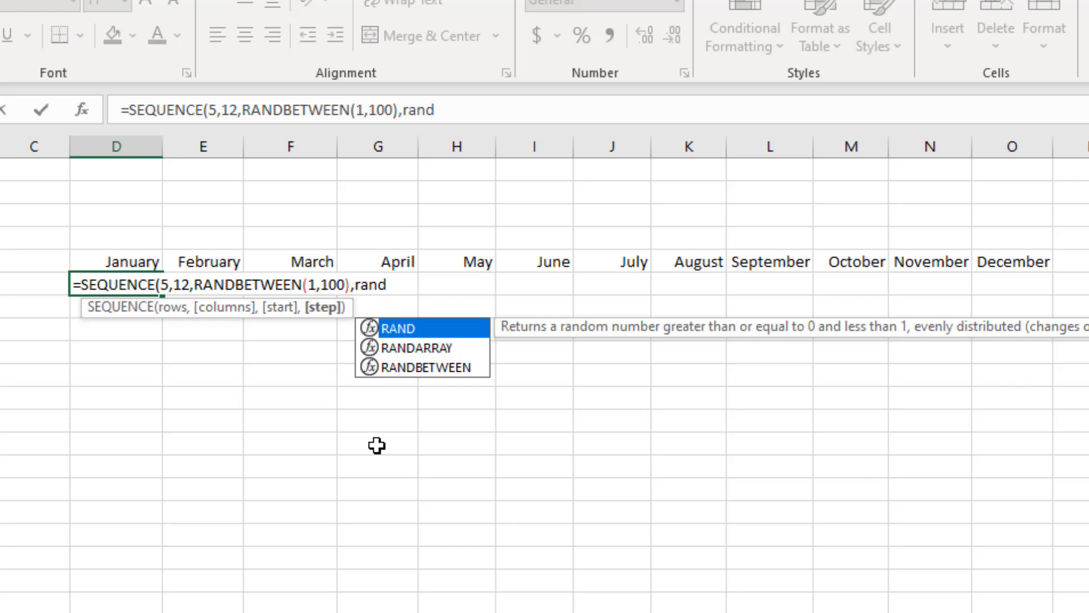
double_click(421, 363)
type("5,")
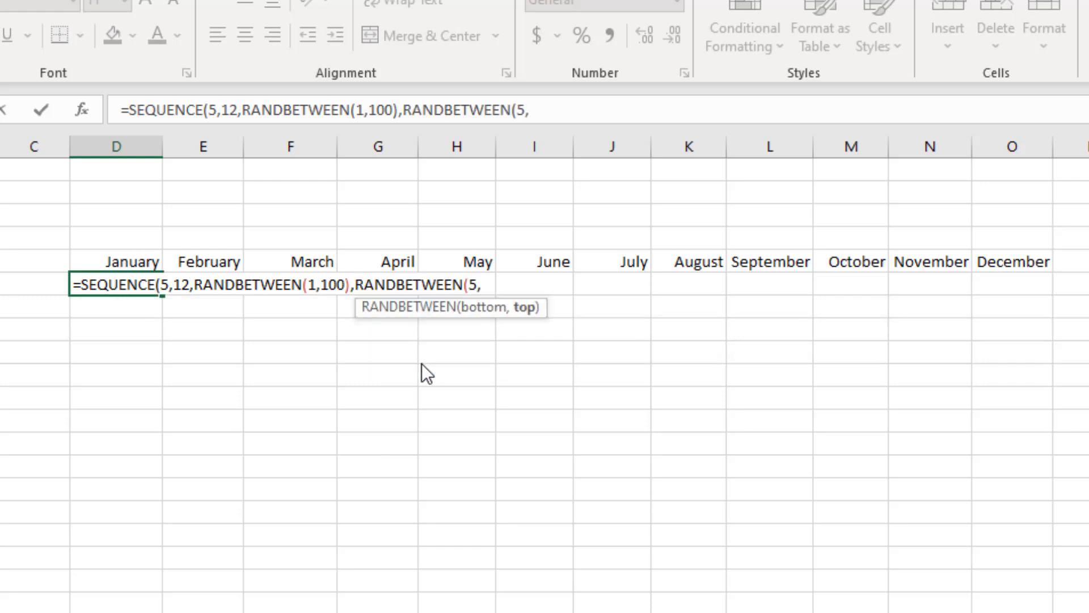
type("10)")
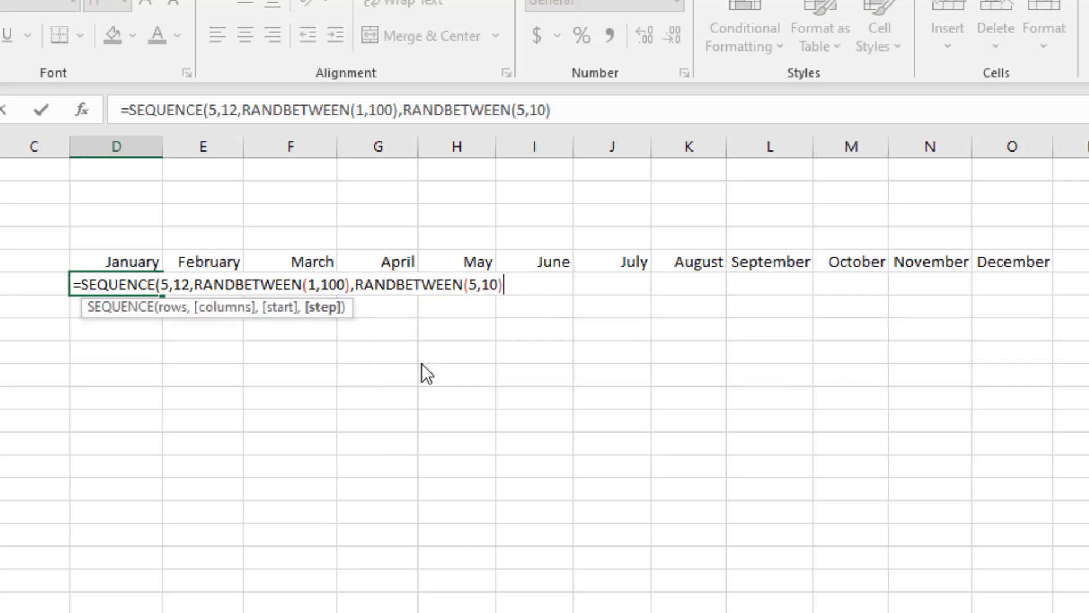
type(")")
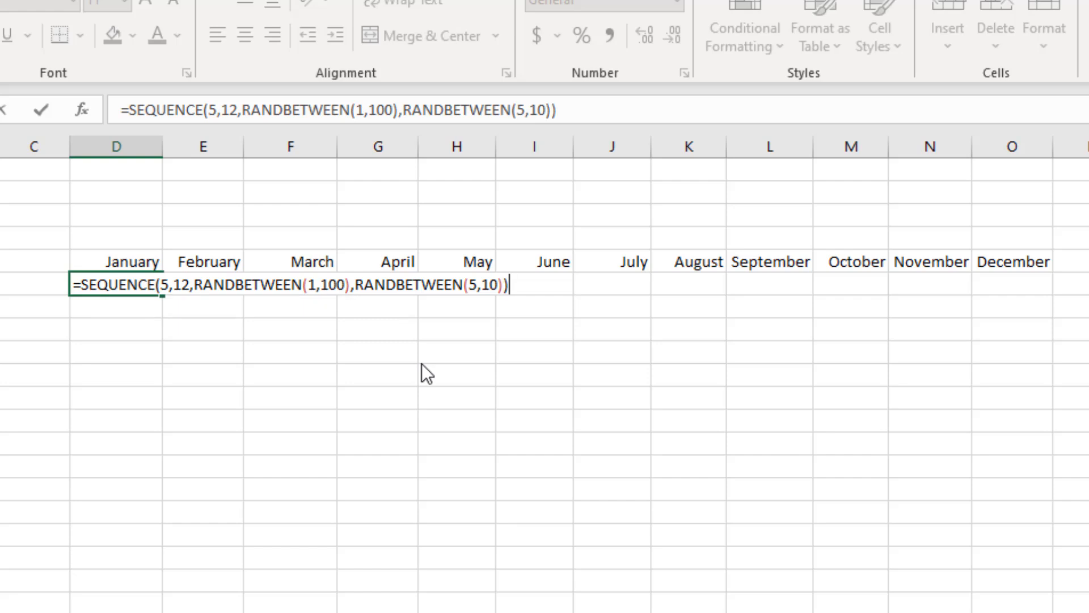
key("Return")
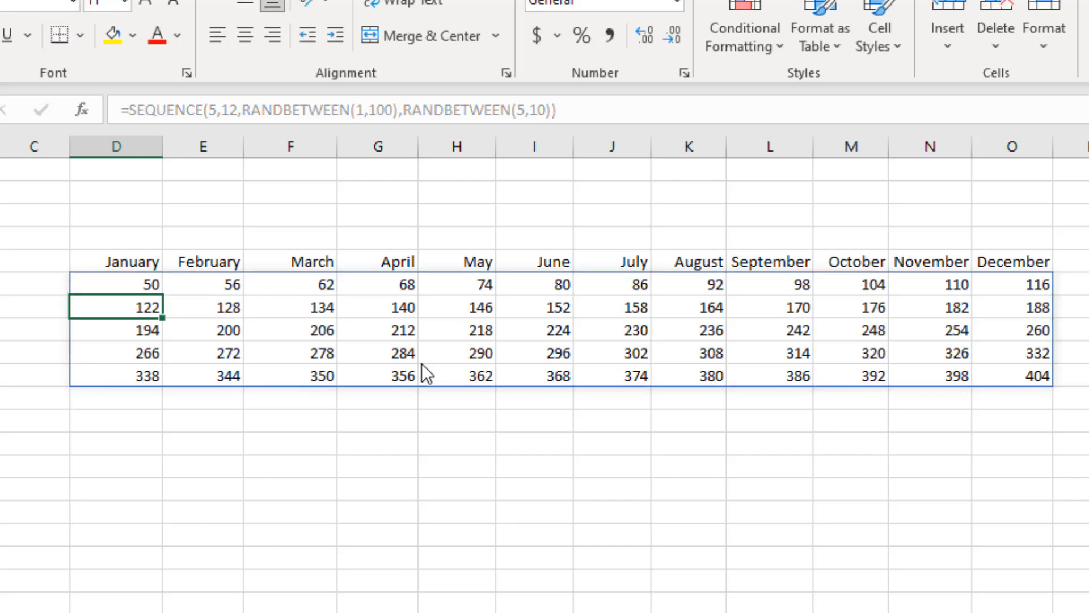
left_click(142, 286)
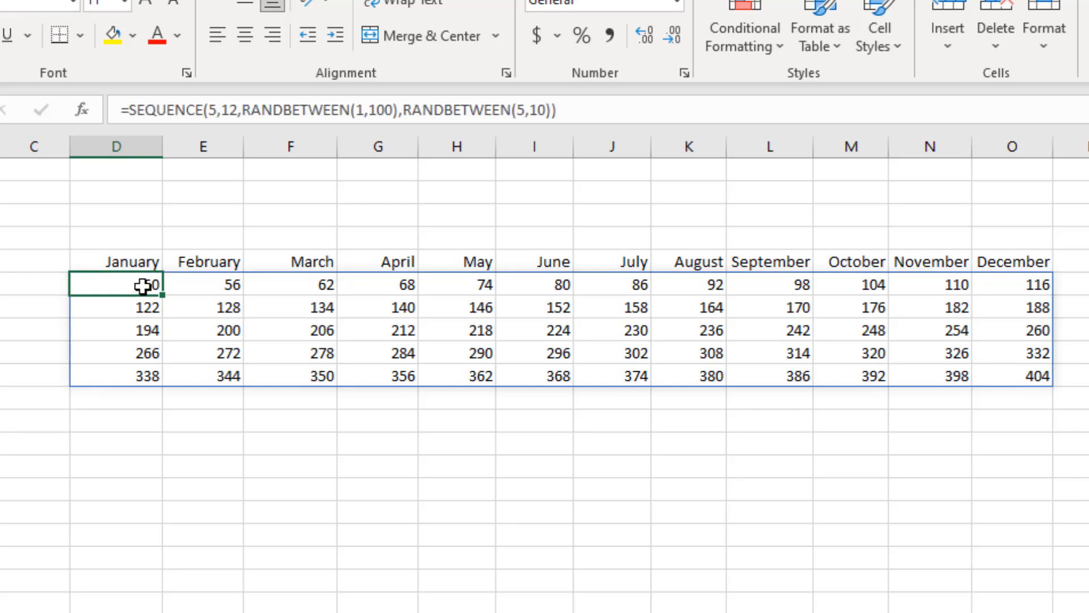
left_click(1038, 370)
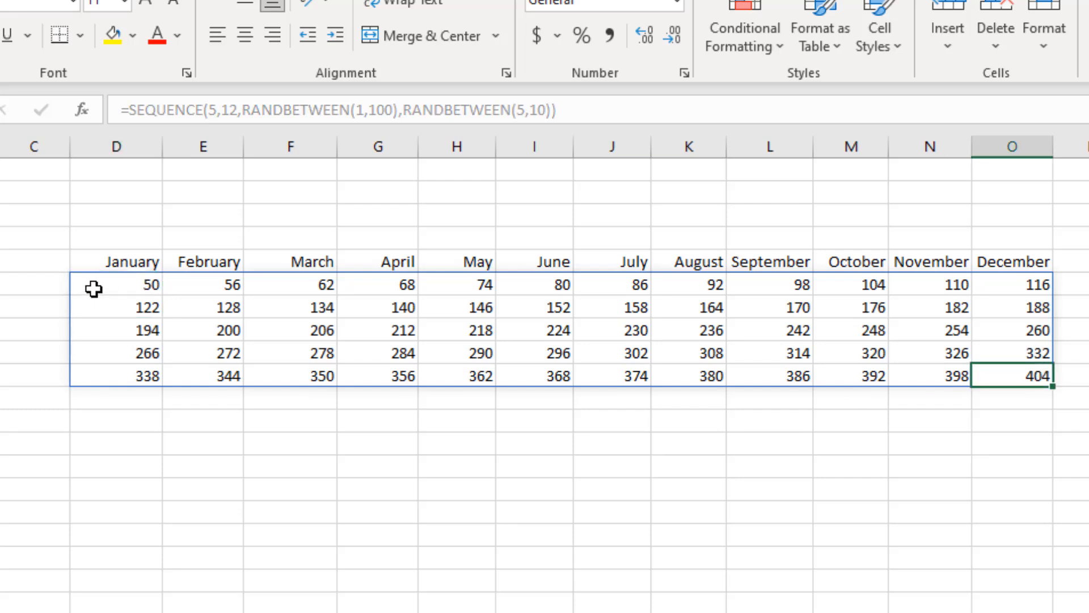
left_click_drag(92, 290, 1021, 287)
left_click_drag(152, 285, 156, 378)
left_click(160, 474)
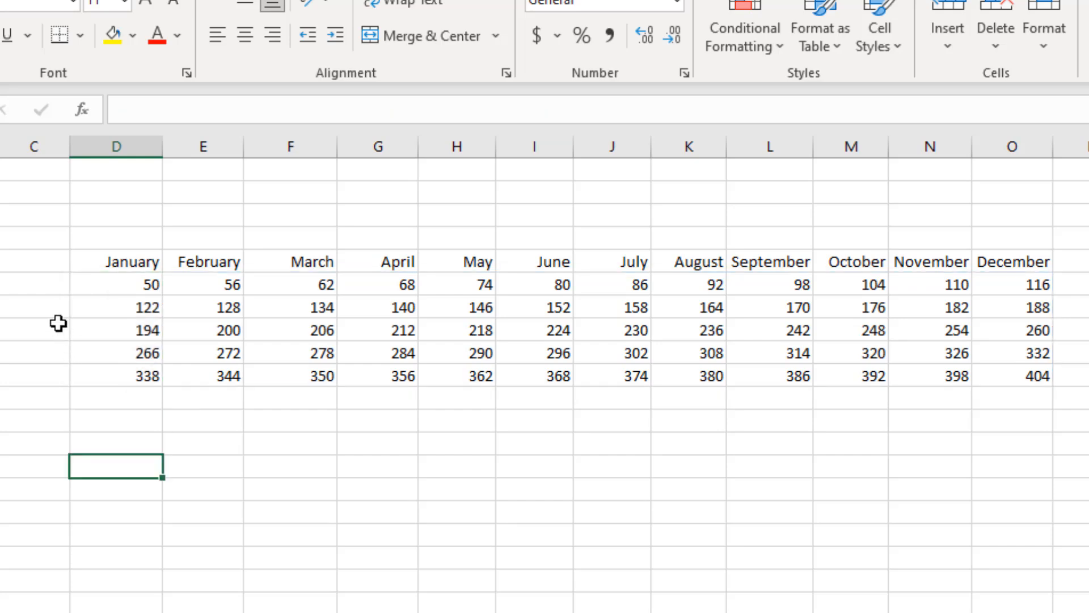
- Begin a SEQUENCE formula in C6 whose rows argument counts the filled cells of column D: =SEQUENCE(COUNTA(D:D)
left_click_drag(44, 293, 53, 383)
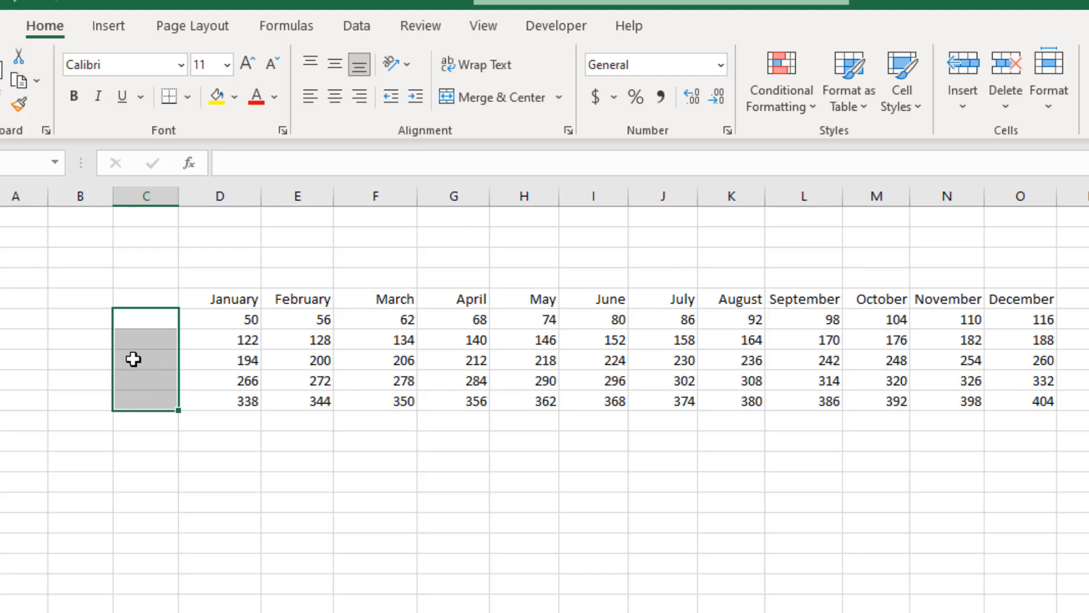
left_click(147, 320)
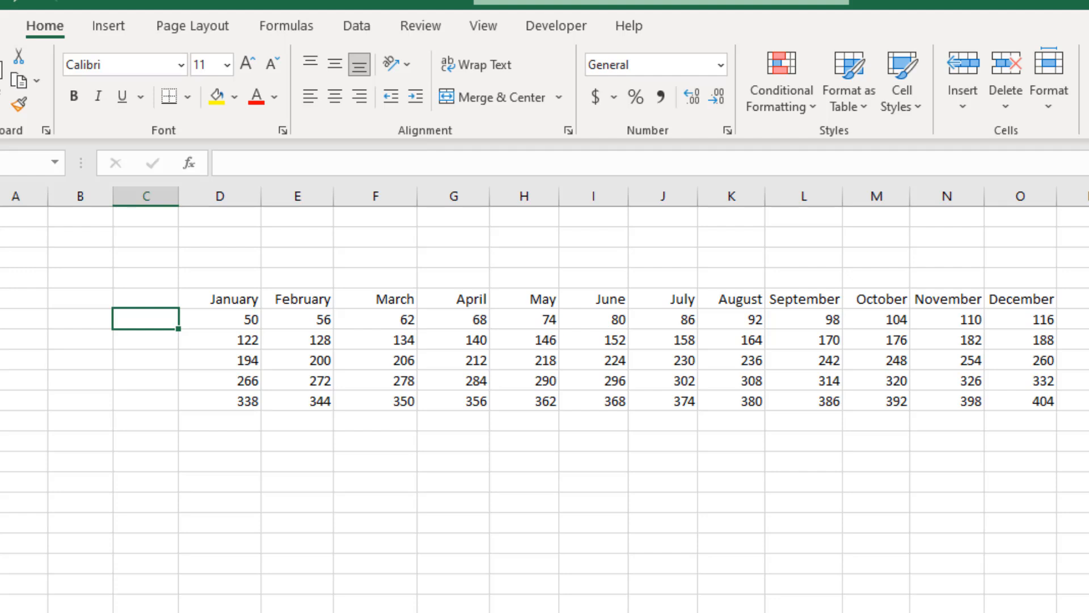
type("=sequen")
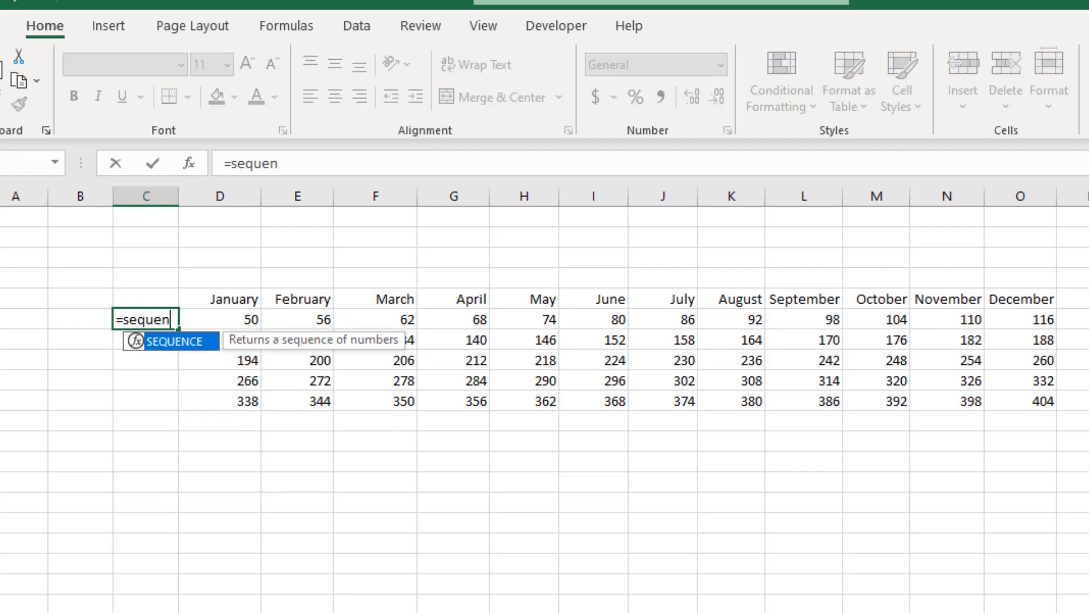
key("Tab")
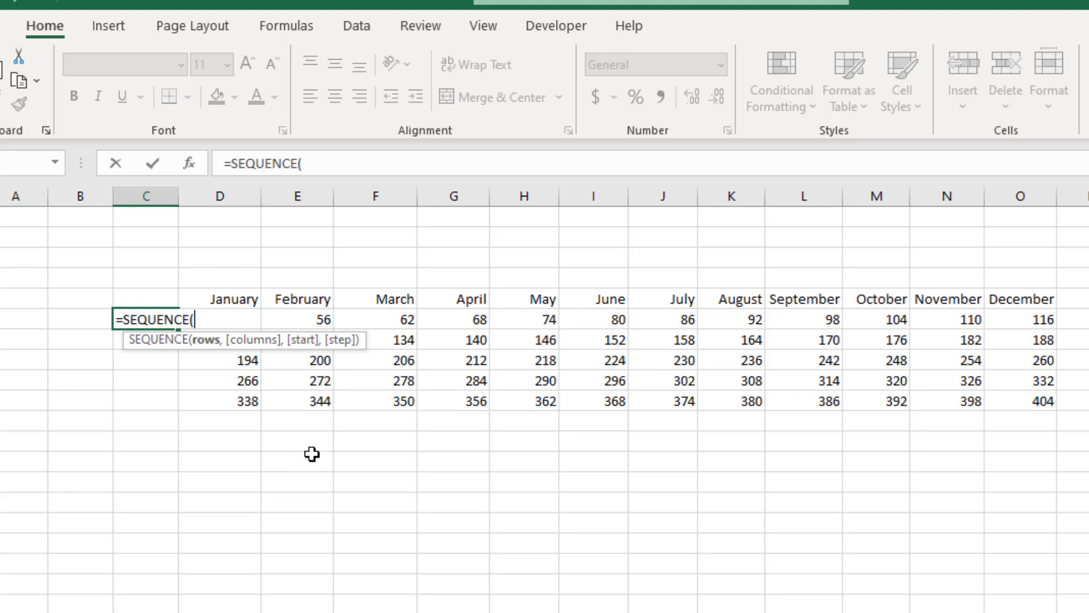
type("Coun")
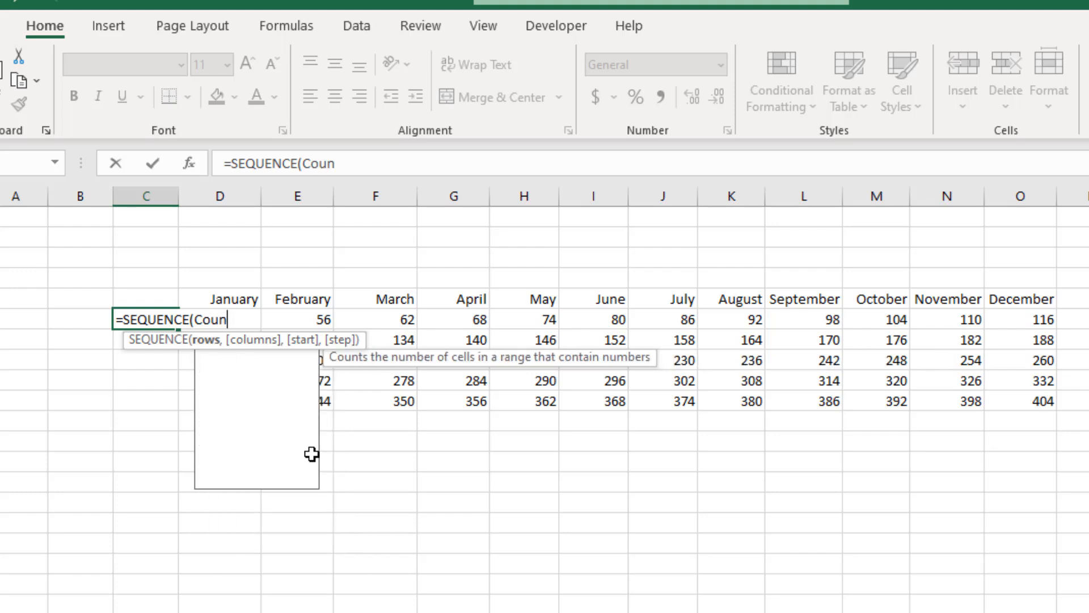
key("Down")
key("Tab")
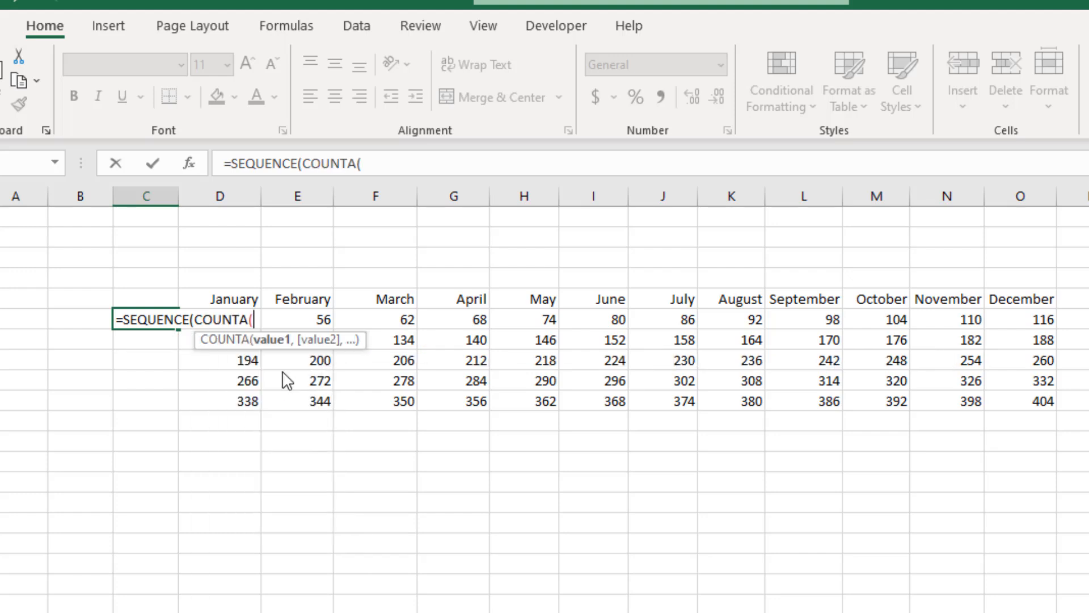
left_click(242, 191)
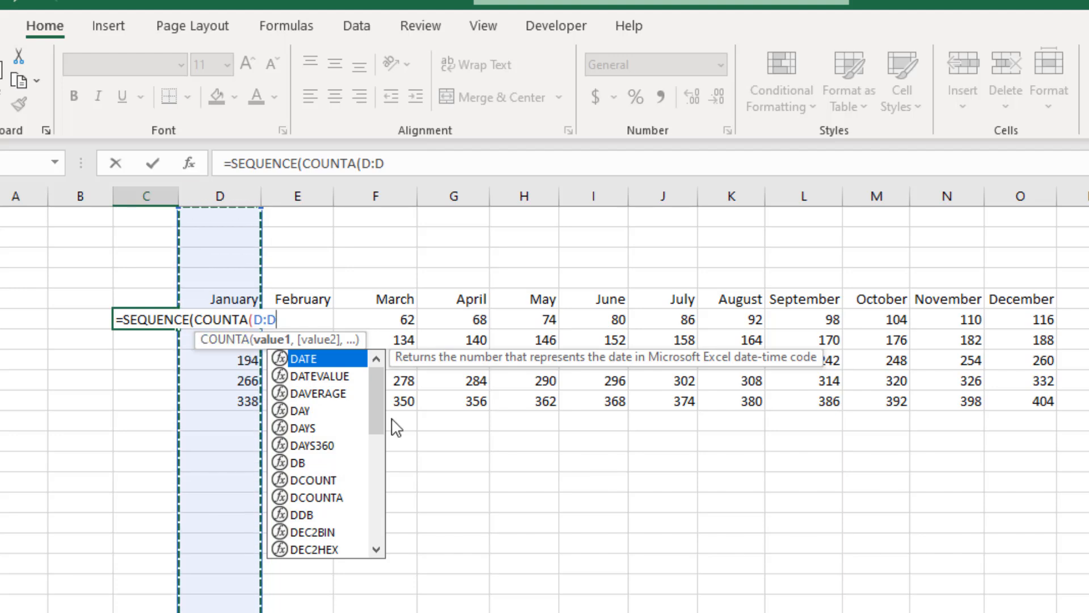
type(")")
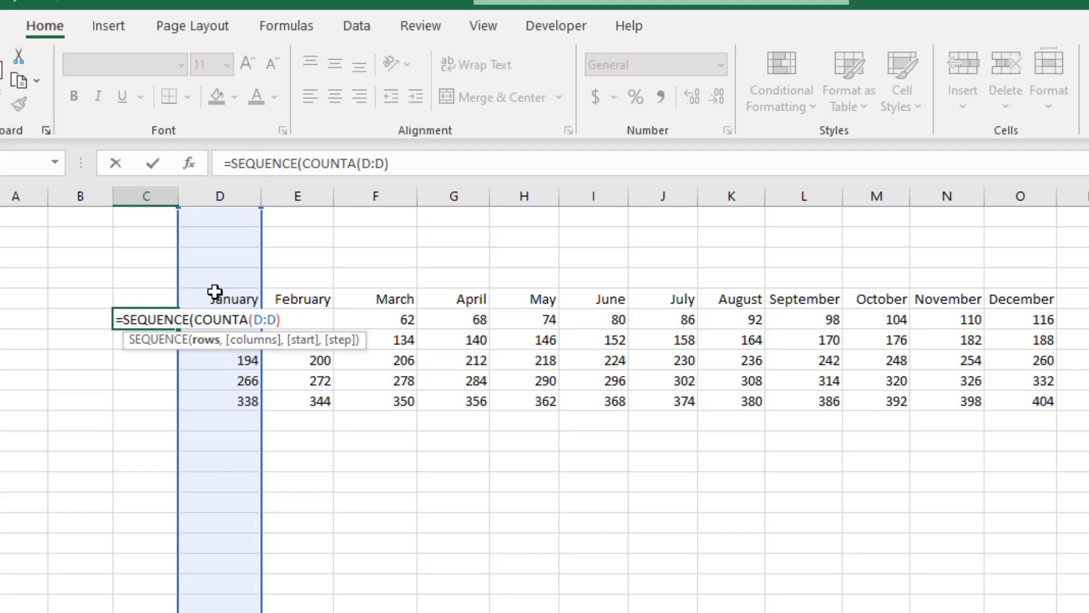
- Complete the C6 formula as =SEQUENCE(COUNTA(D:D)-1,,100,5), excluding the header from the count, starting at 100 and stepping by 5
type("-1,")
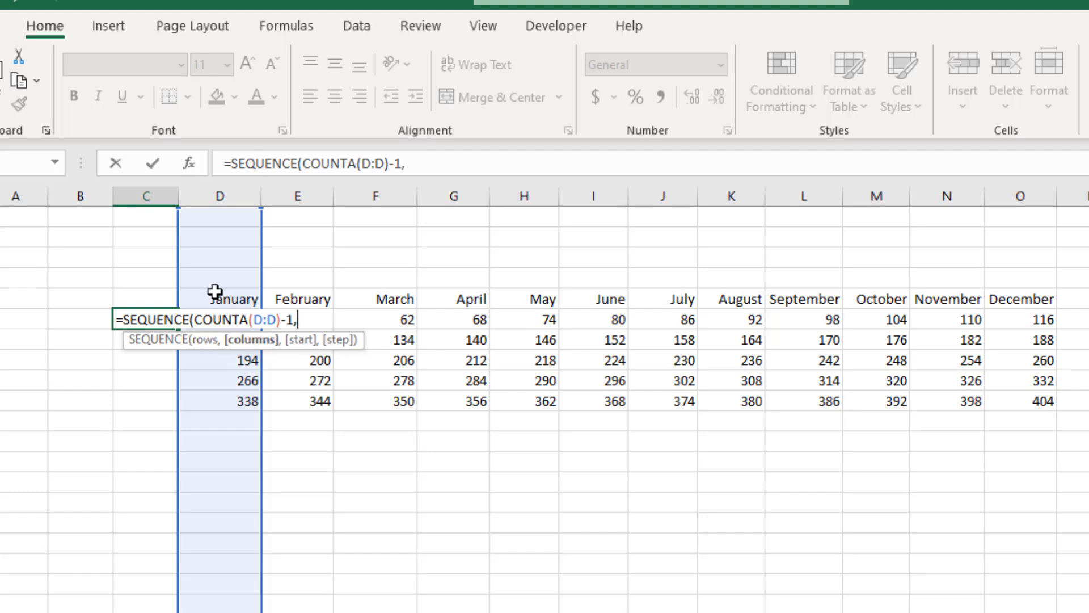
type(",")
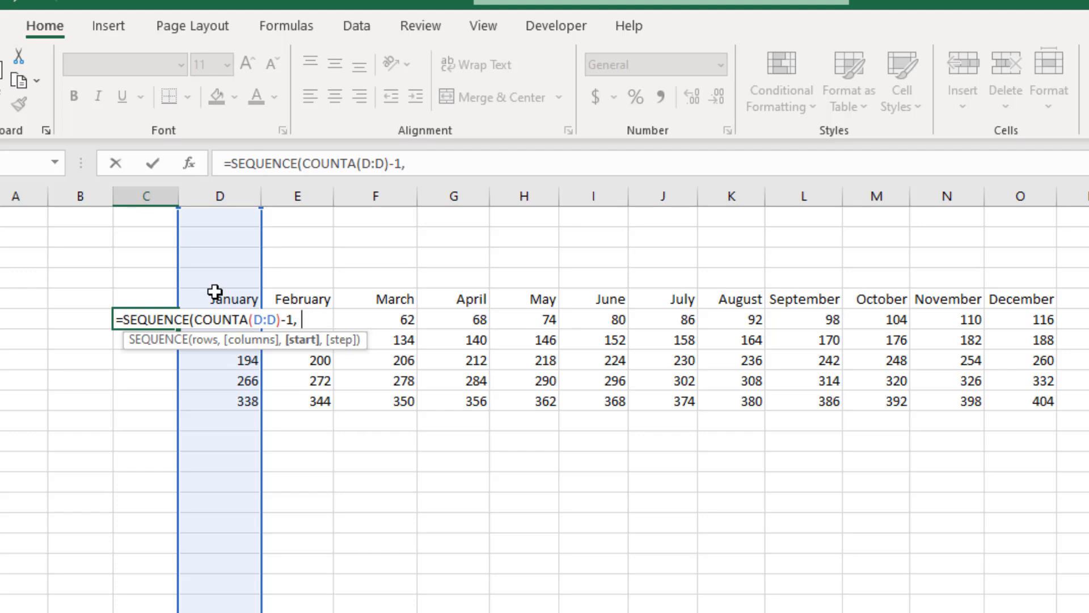
type("100,")
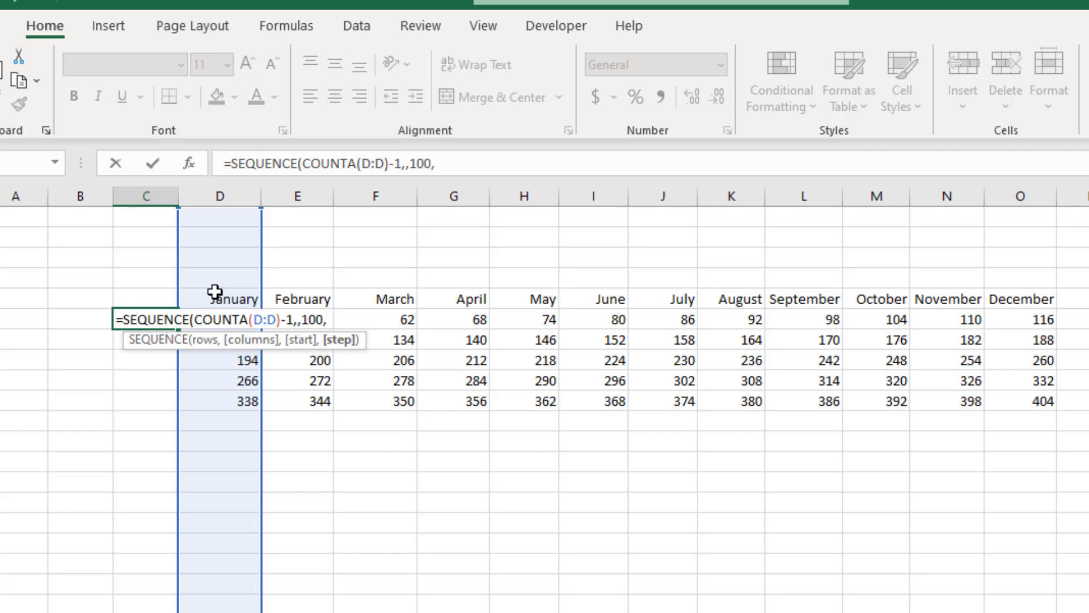
type("5)")
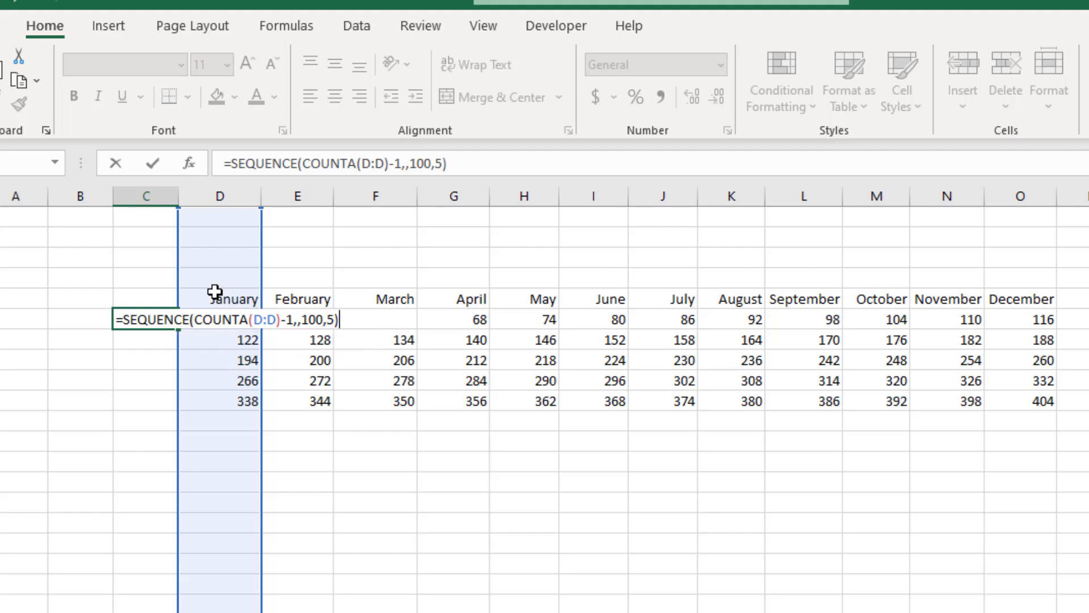
key("Return")
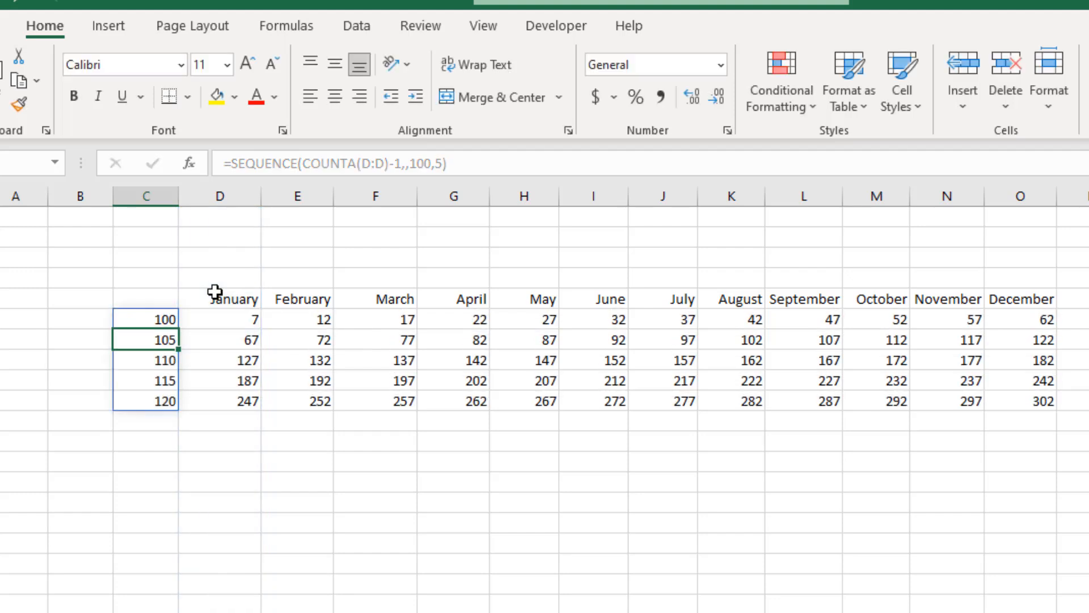
- Prefix the C6 sequence with the text "Id: ", making the formula ="Id: " & SEQUENCE(COUNTA(D:D)-1,,100,5)
left_click(128, 318)
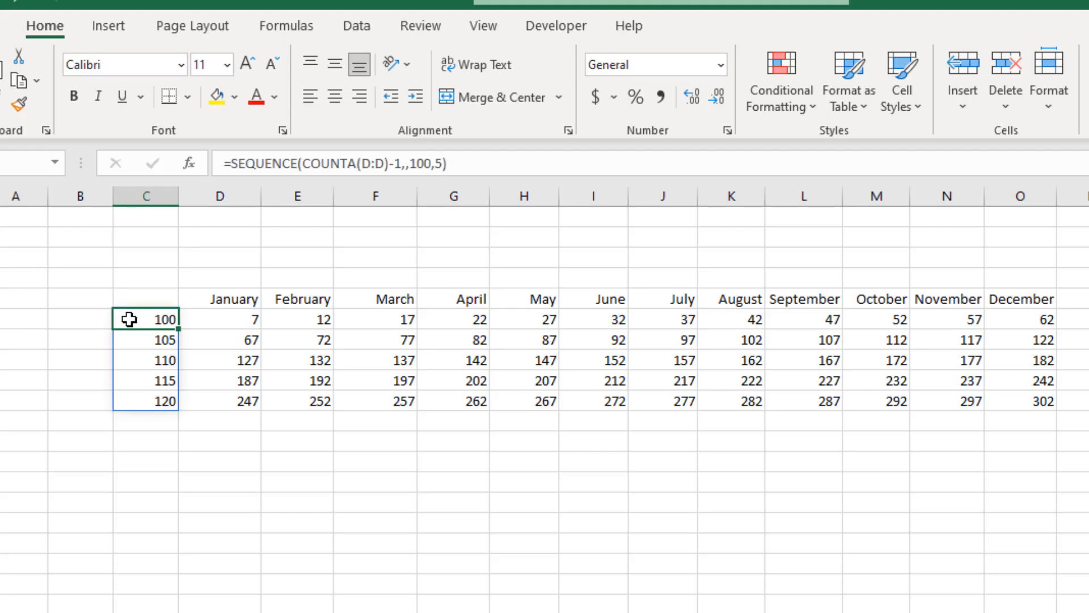
left_click(129, 397)
left_click(142, 314)
left_click(230, 164)
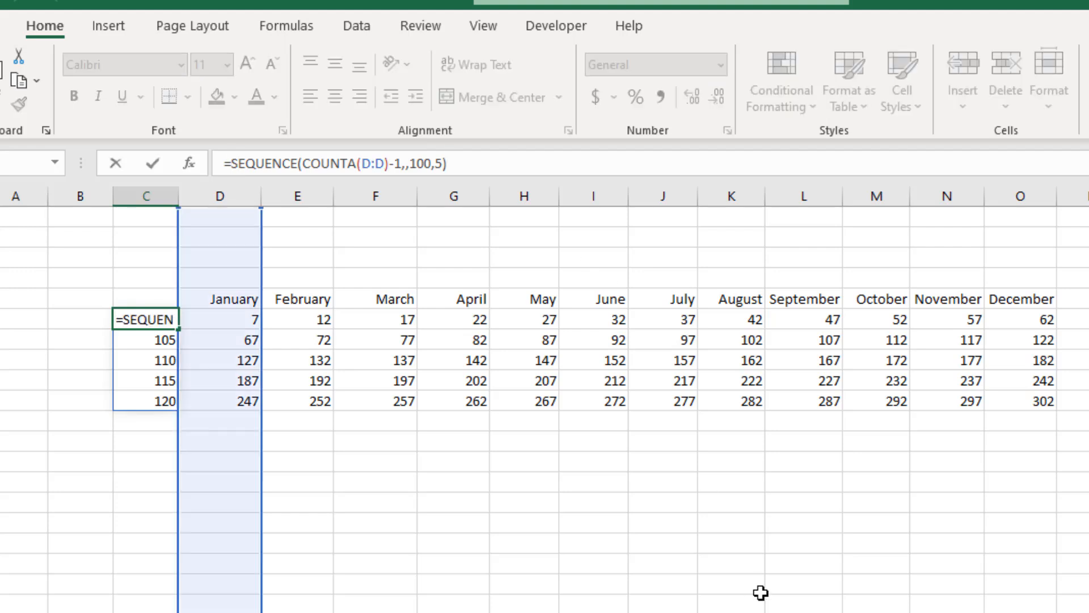
type("\"")
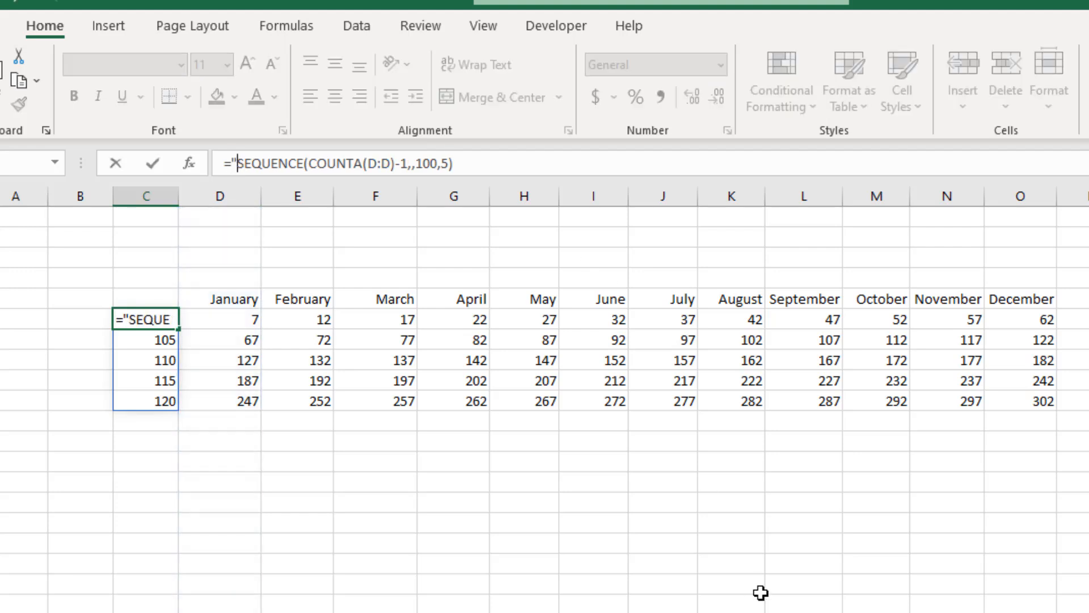
type("Id:")
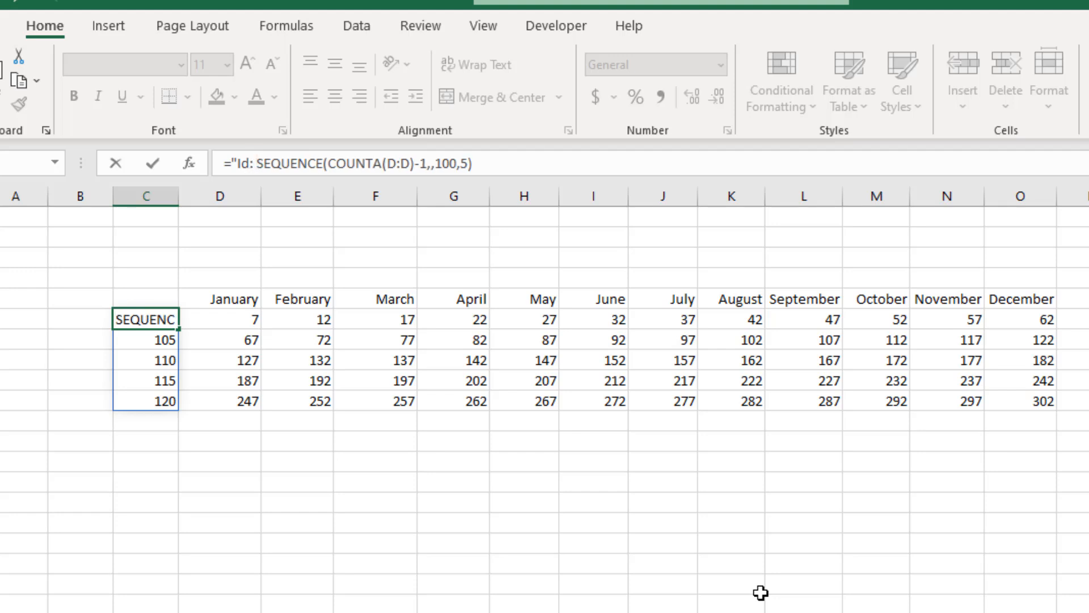
type(" \"")
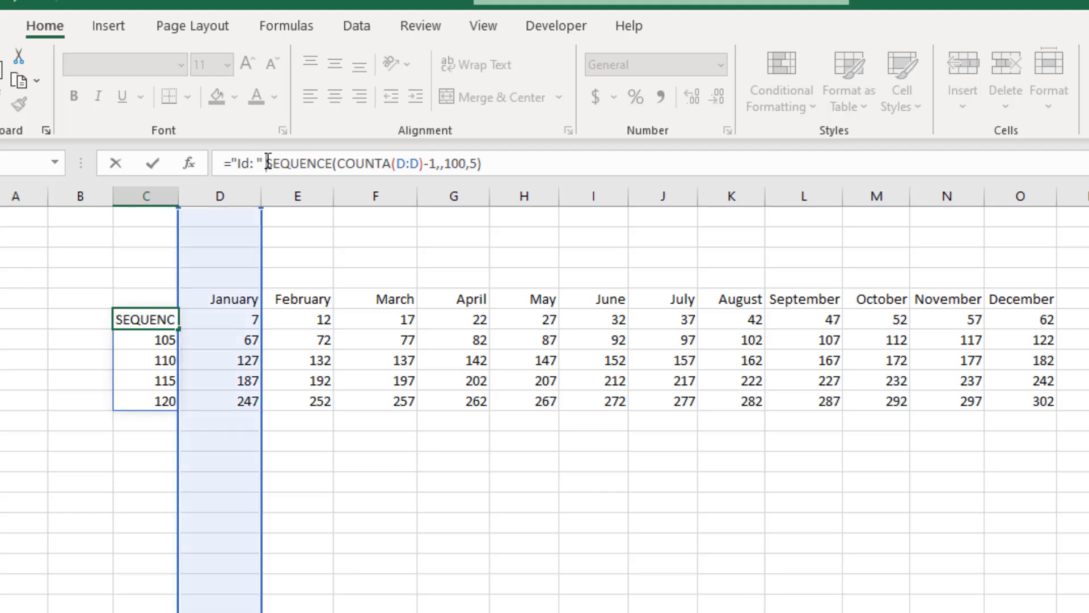
type(" &")
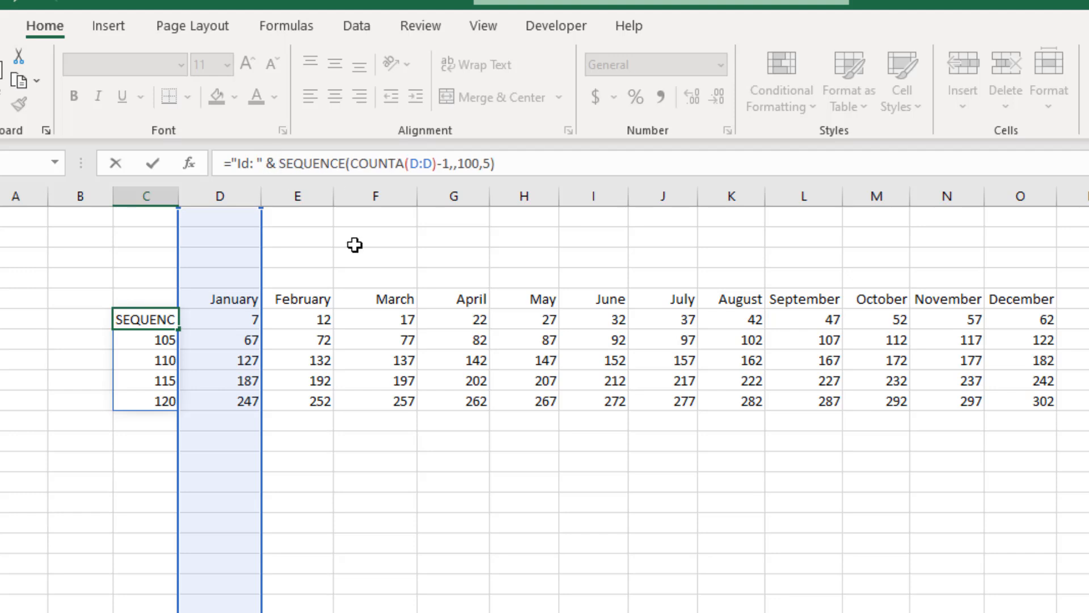
key("Return")
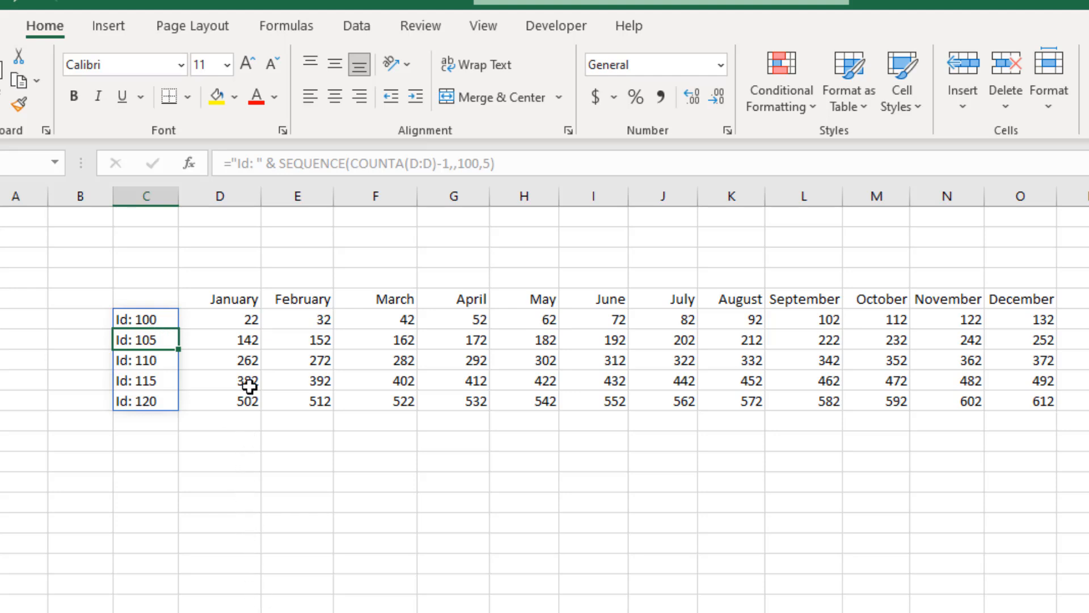
- Set the rows argument of the D6 SEQUENCE formula to 10
left_click(248, 324)
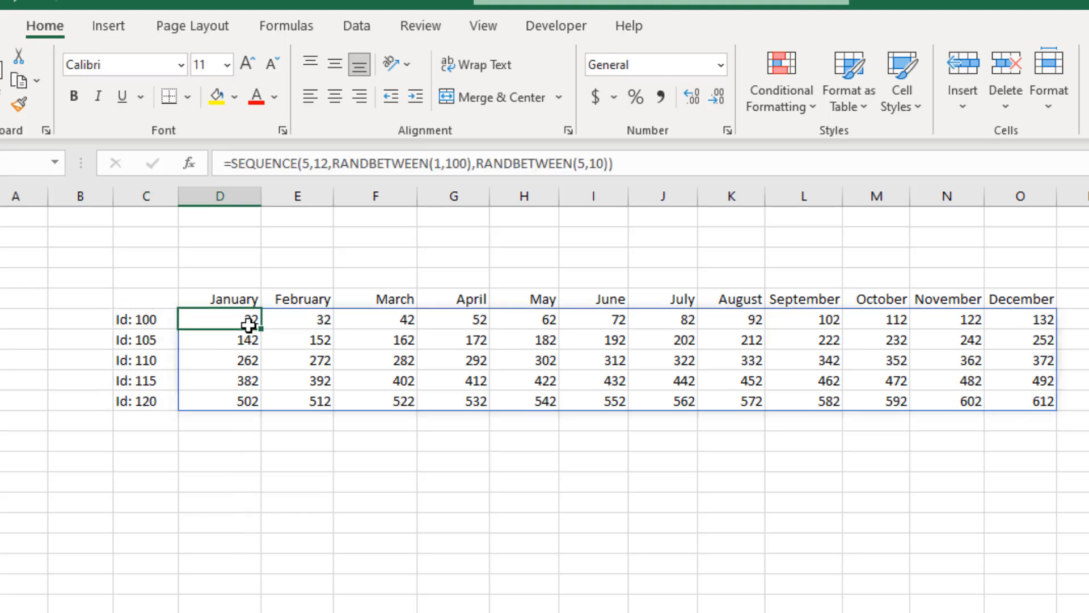
left_click(313, 164)
key("BackSpace")
type("1-")
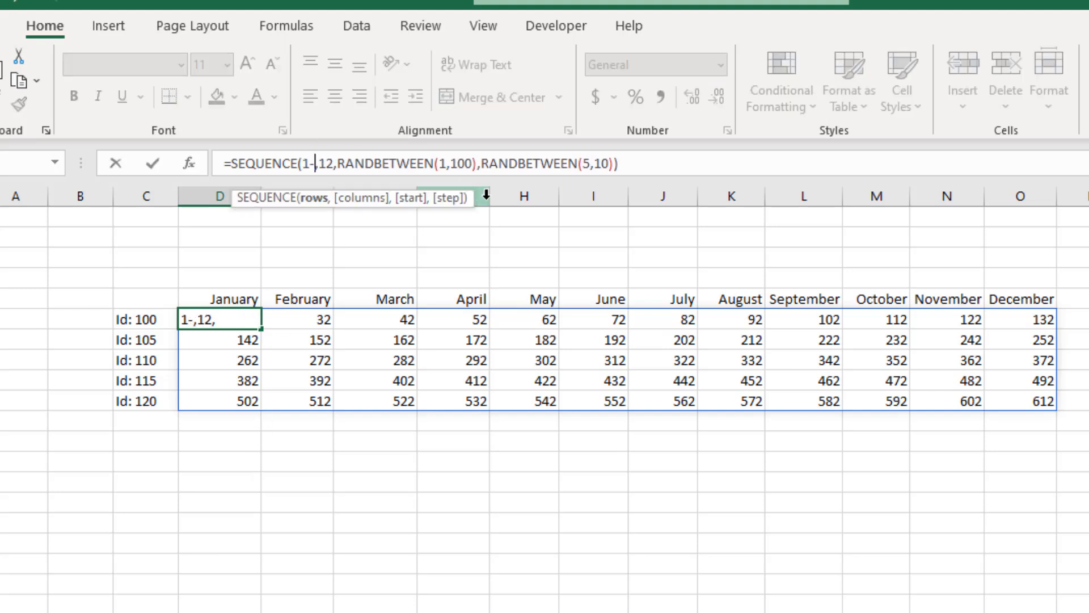
key("BackSpace")
type("0")
key("Return")
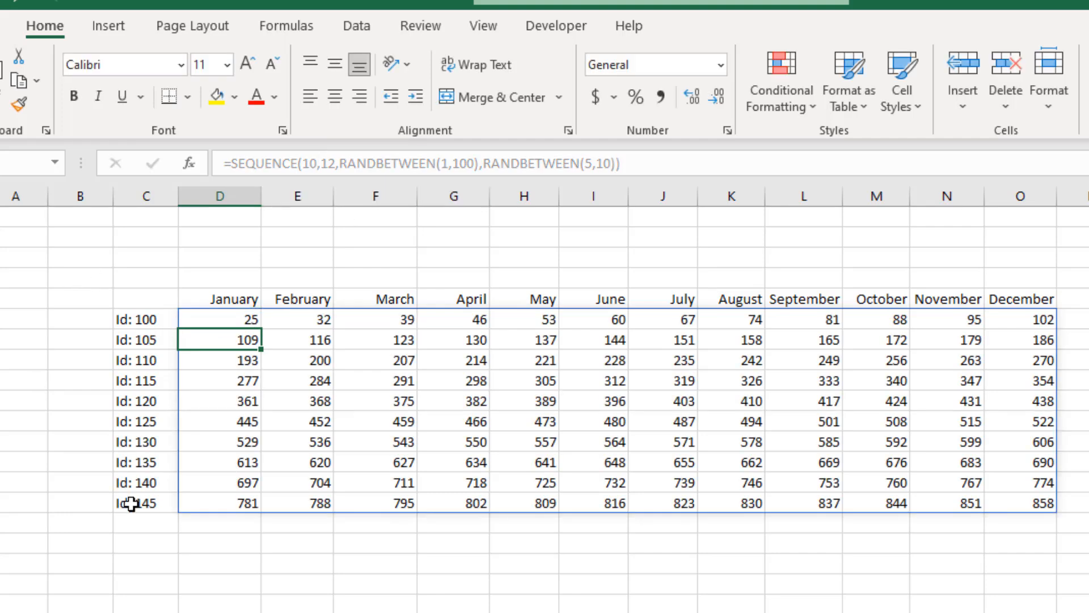
- Number the Id rows from B6 with the formula =SEQUENCE(COUNTA(C:C))
left_click(84, 323)
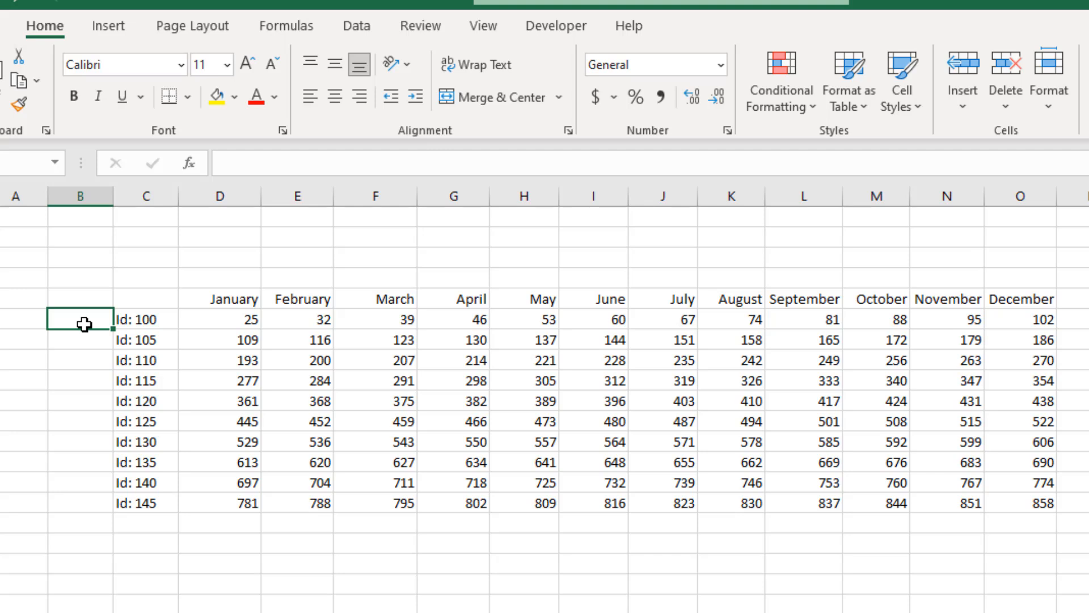
type("=sequ")
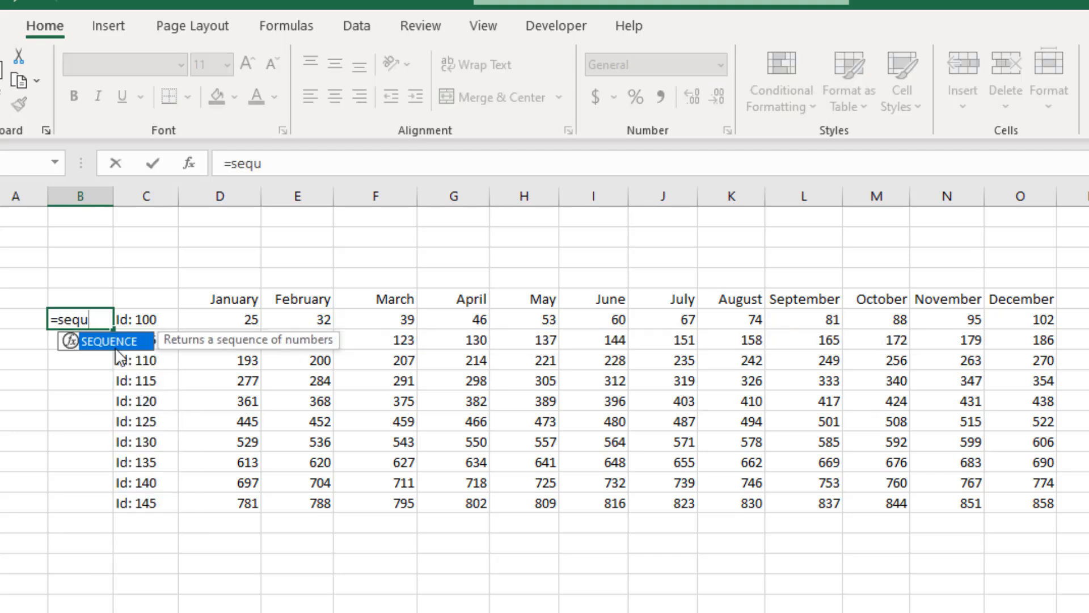
key("Tab")
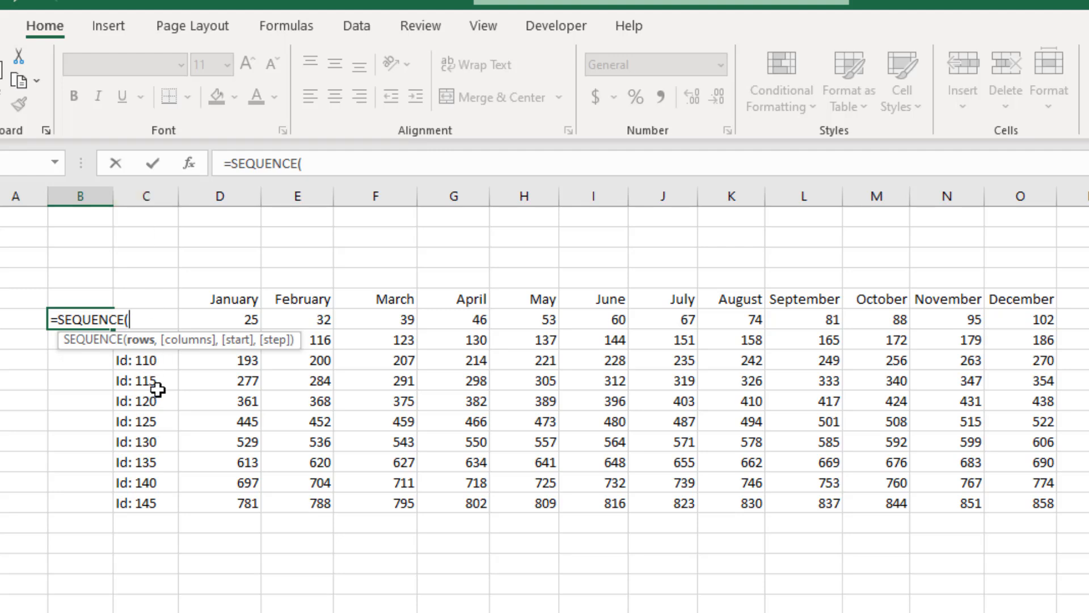
type("coun")
double_click(193, 374)
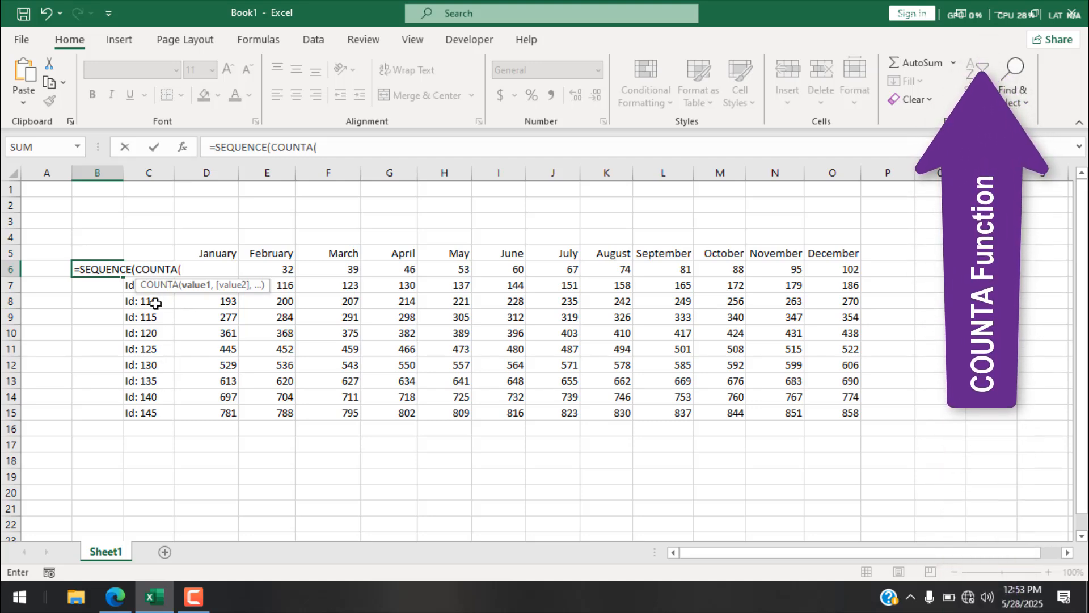
left_click(152, 176)
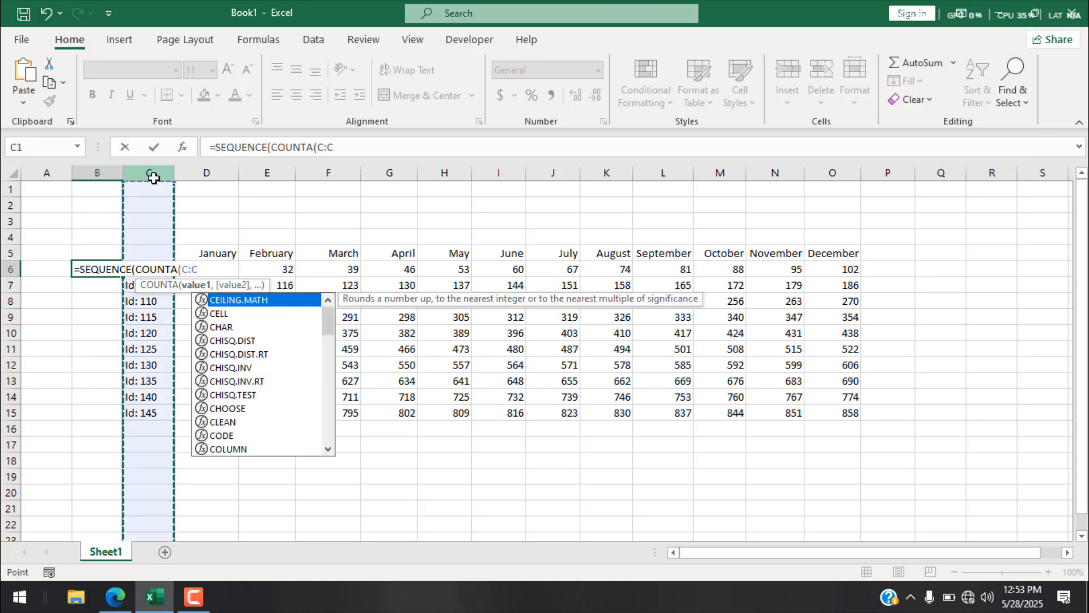
type(")")
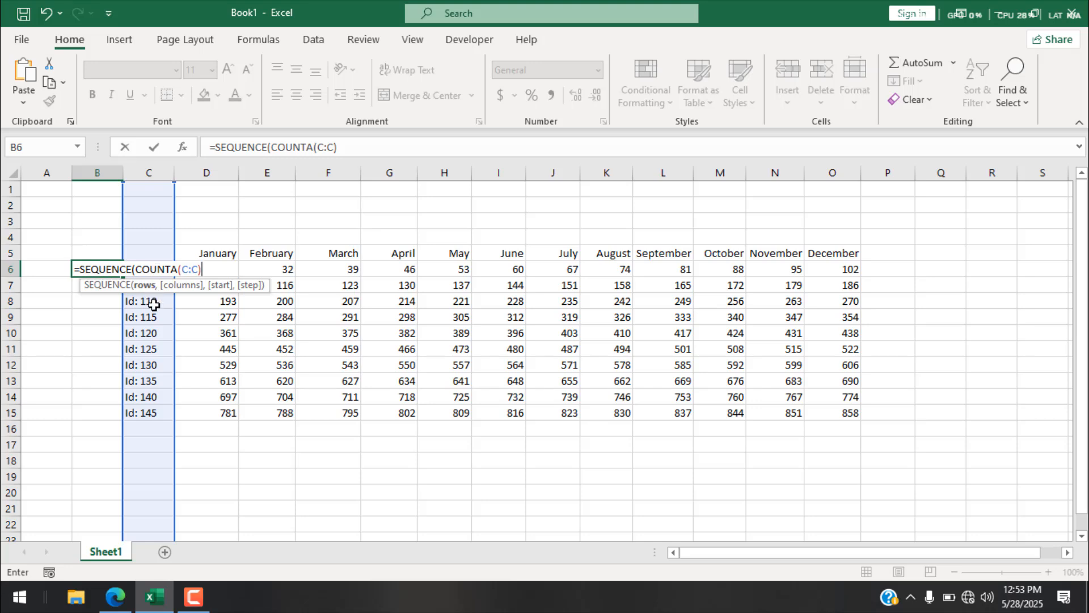
type(",")
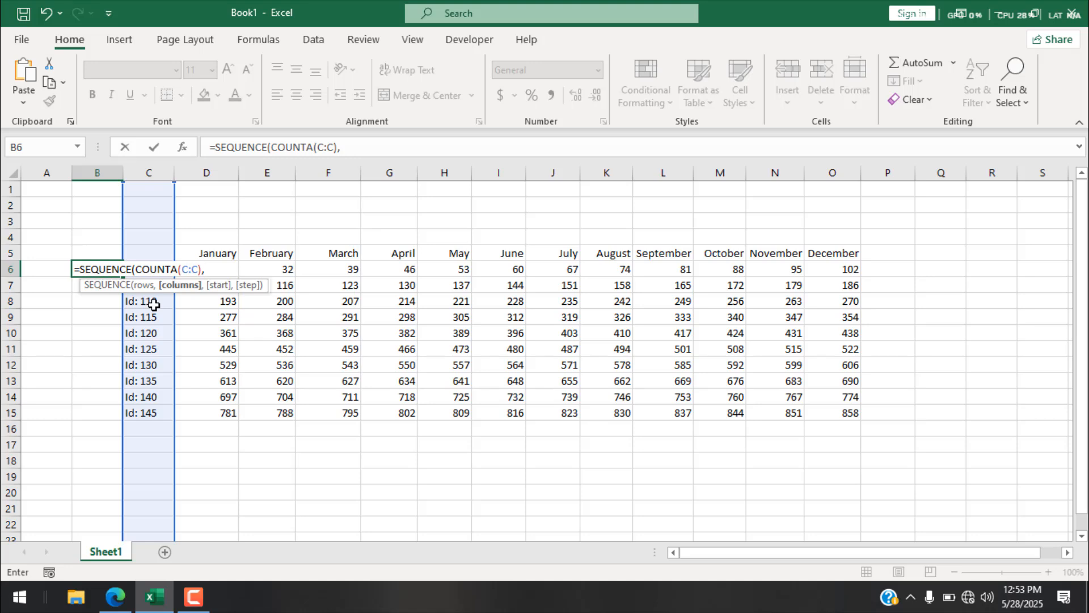
key("BackSpace")
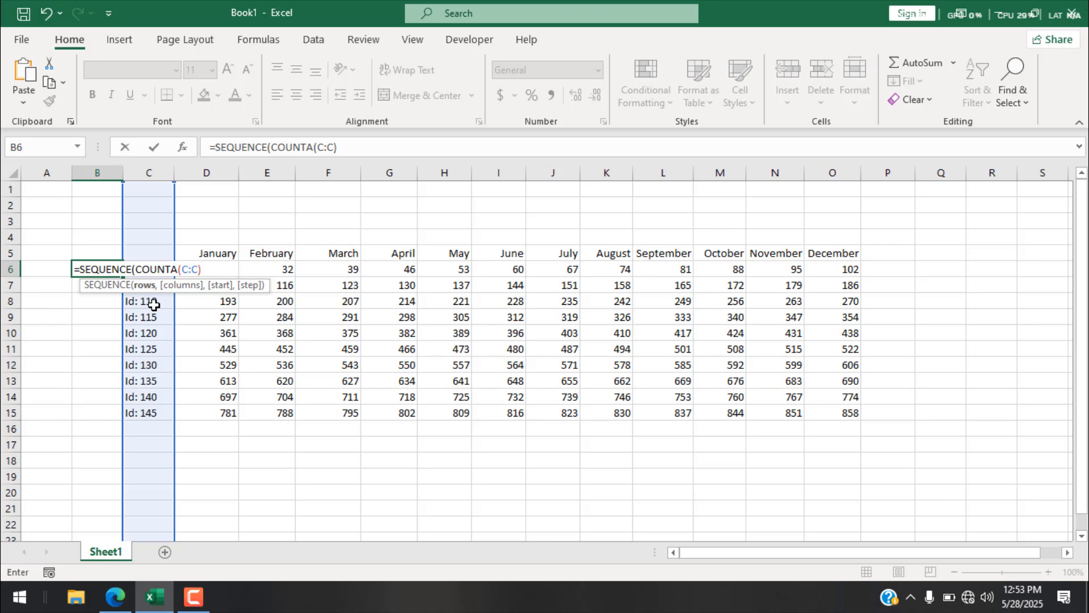
type(")")
key("Return")
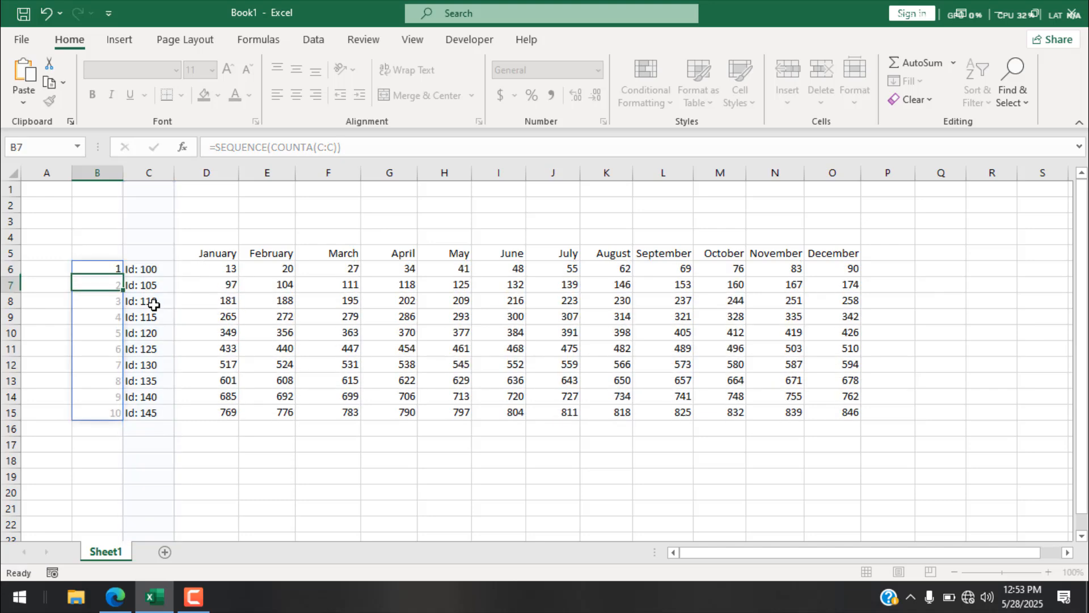
- Review the formulas behind the row numbers in B6, the Ids in C6, the grid in D6 and the month headers in D5
key("Right")
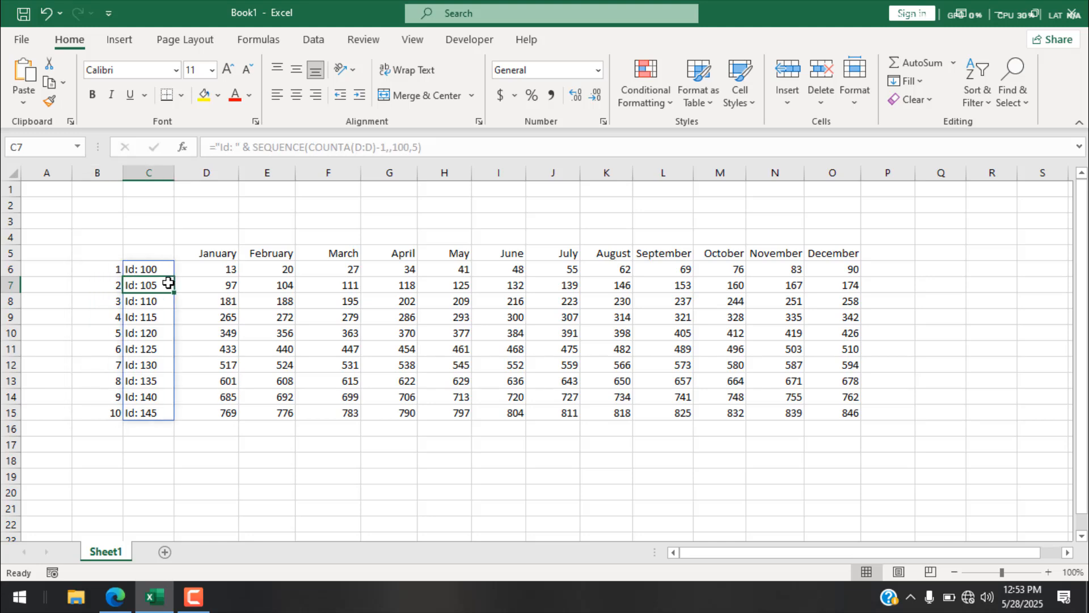
left_click(107, 175)
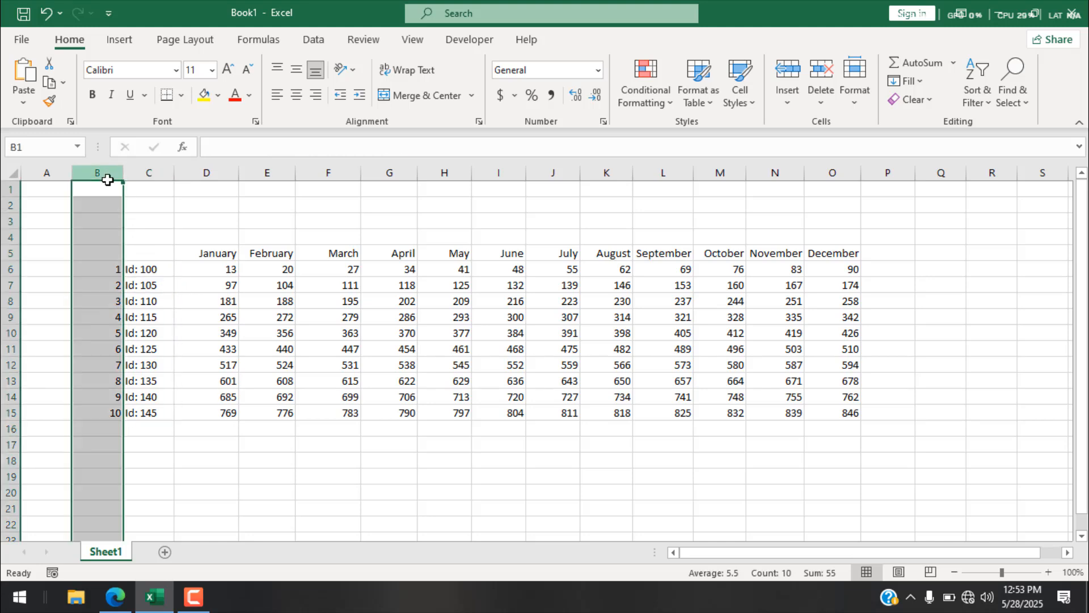
left_click(98, 276)
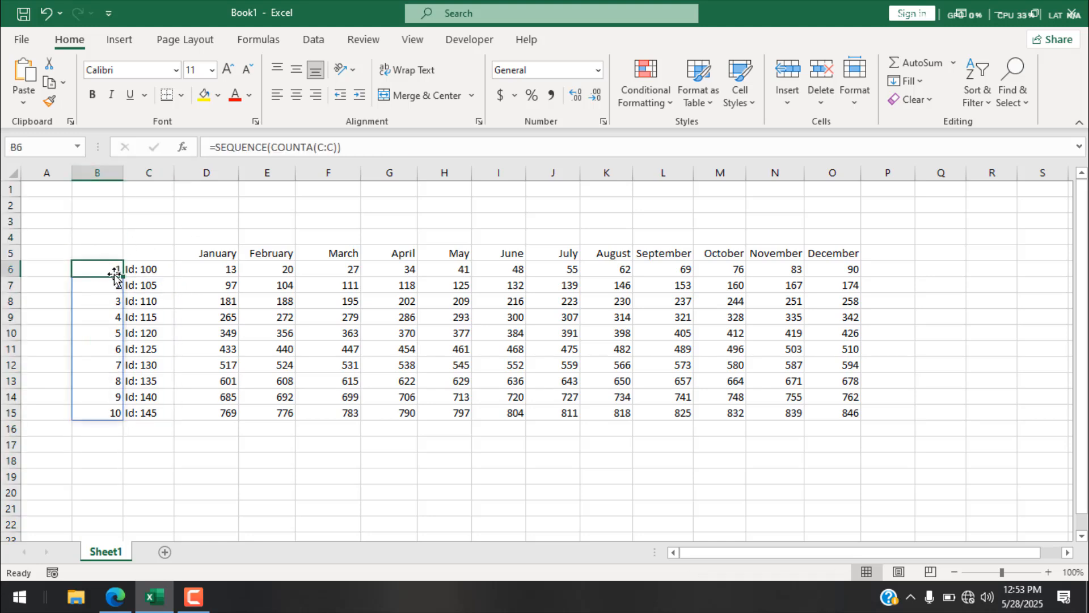
left_click(156, 272)
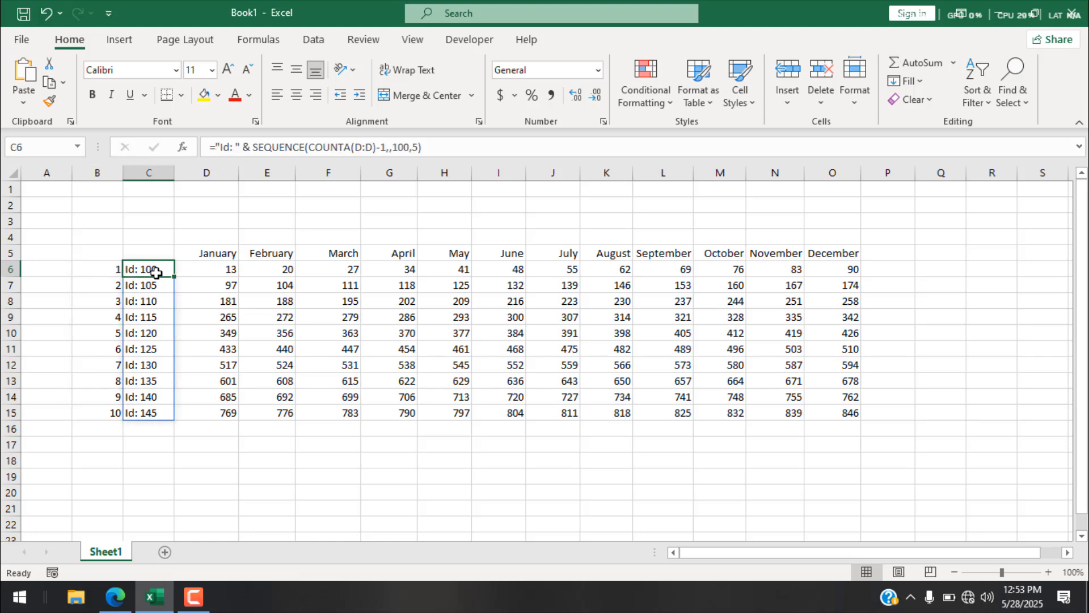
left_click(229, 273)
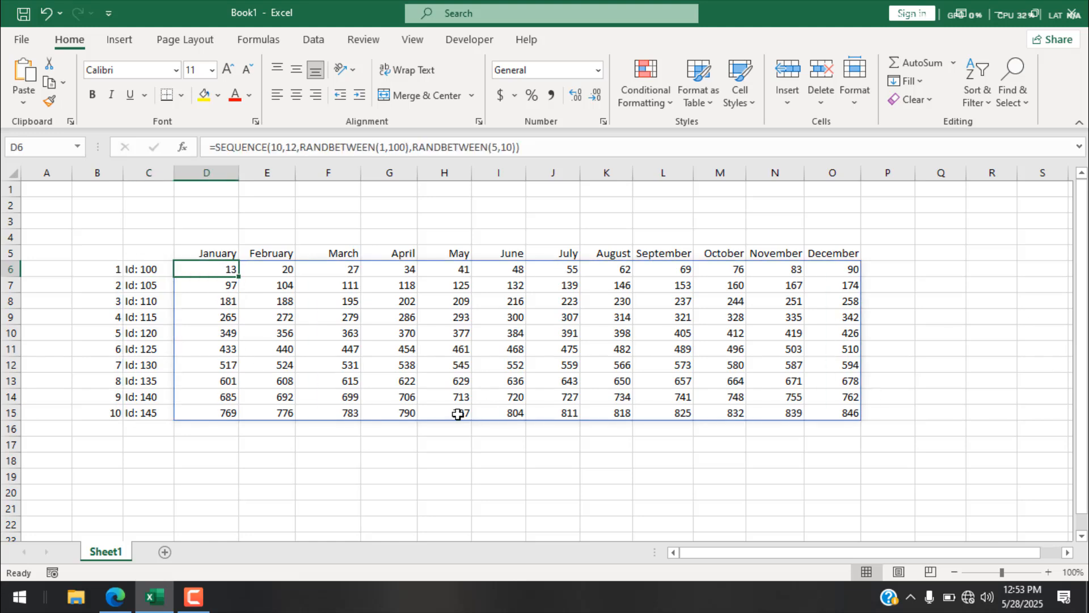
left_click(198, 250)
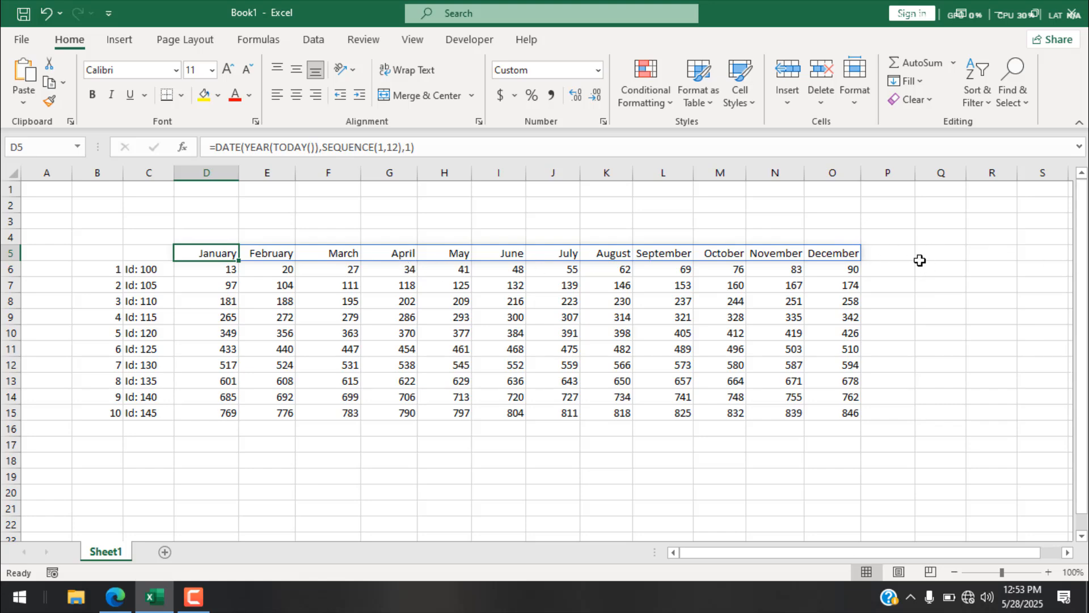
- Copy the number grid D6:O15 and paste it over itself as static values
left_click_drag(216, 268, 845, 417)
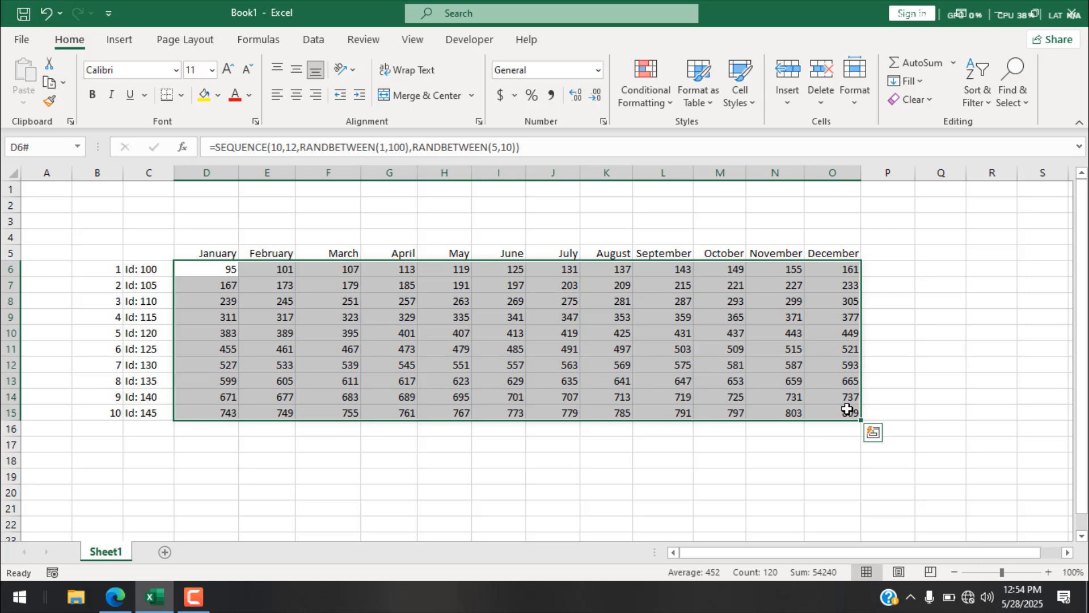
key("ctrl+c")
right_click(213, 270)
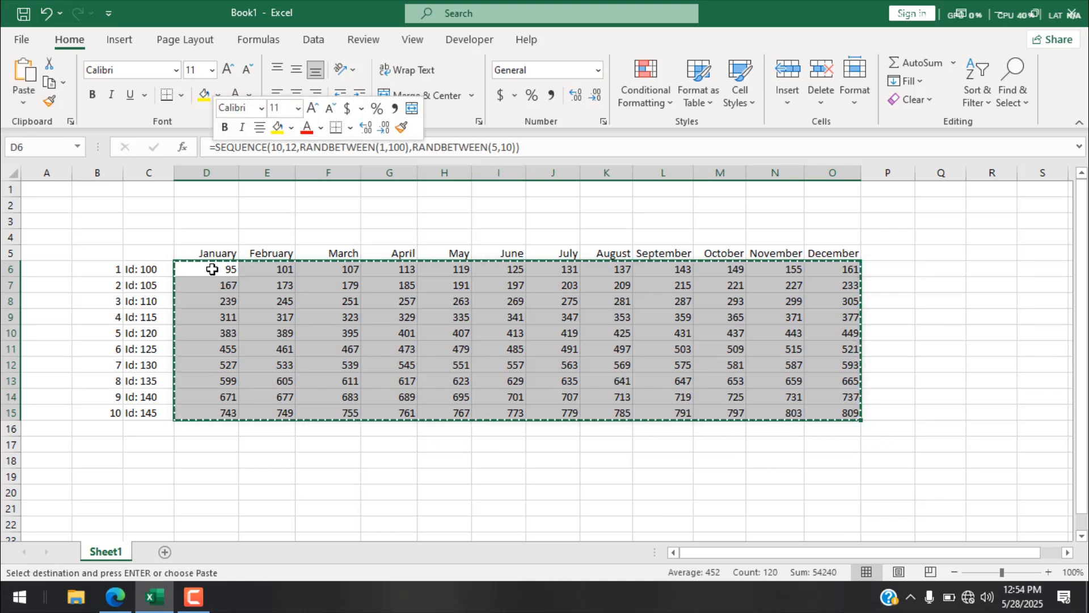
left_click(284, 241)
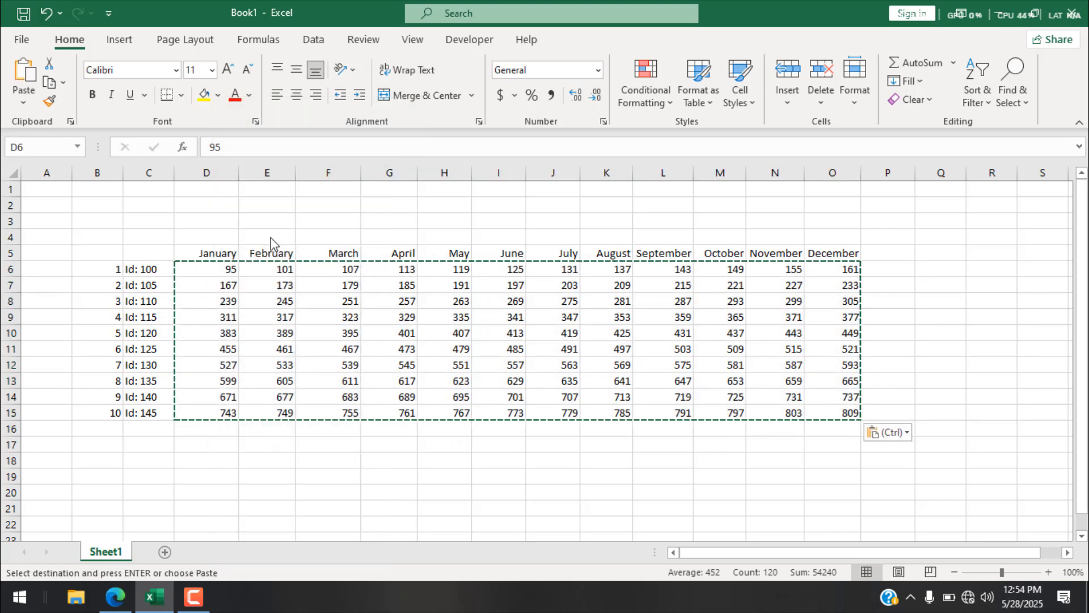
- Enter the test text hgjfgj in H22 to trigger a recalculation, and select that cell again
left_click(460, 520)
type("hgjfgj")
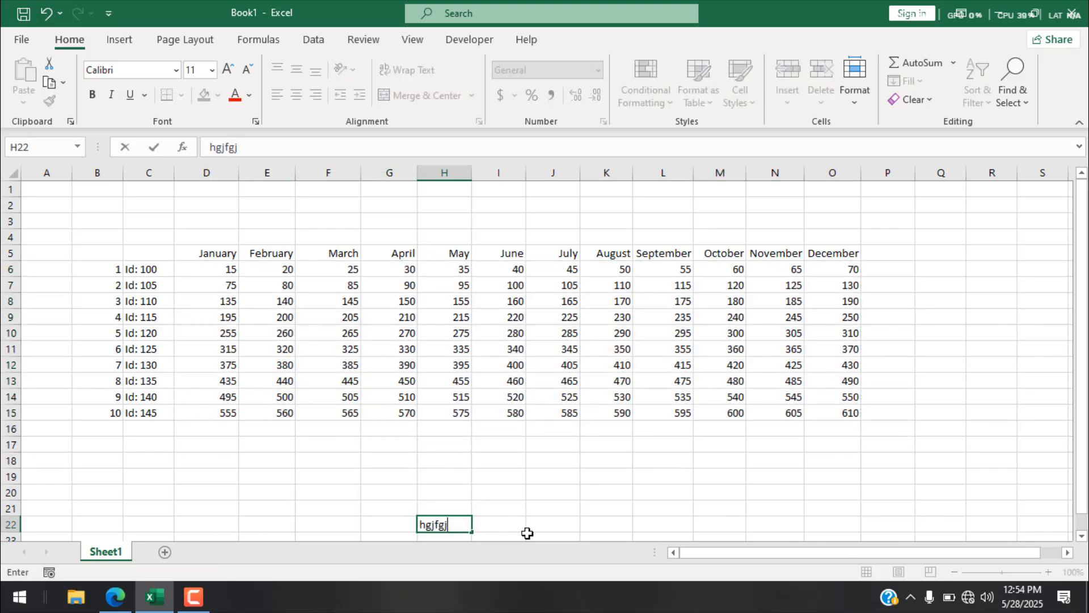
left_click(527, 534)
left_click(394, 528)
left_click(447, 525)
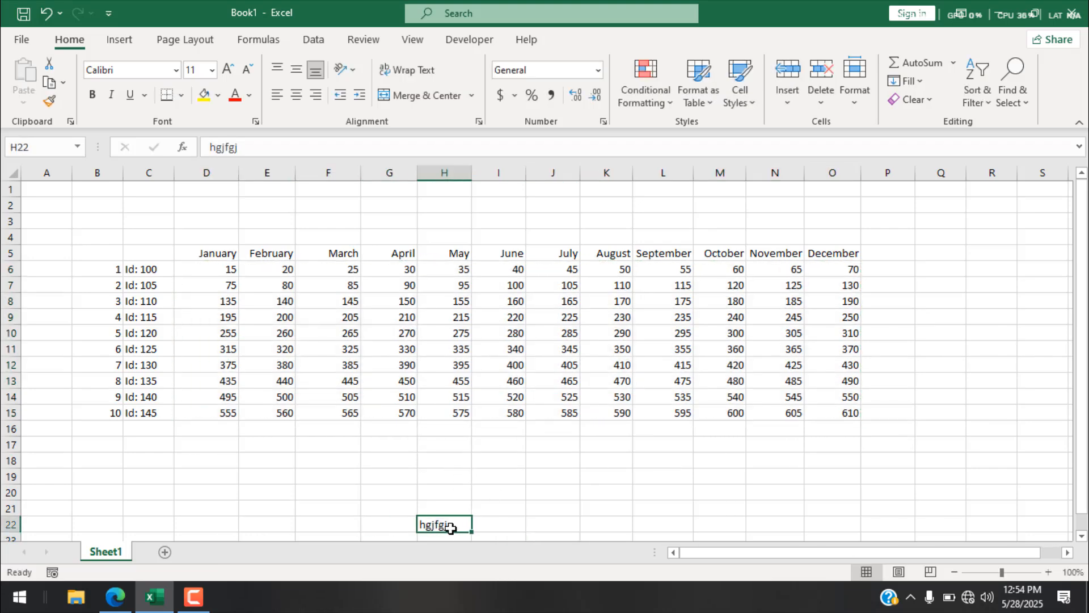
- Clear the test text from H22 and inspect the formula behind the row number in B11
key("Delete")
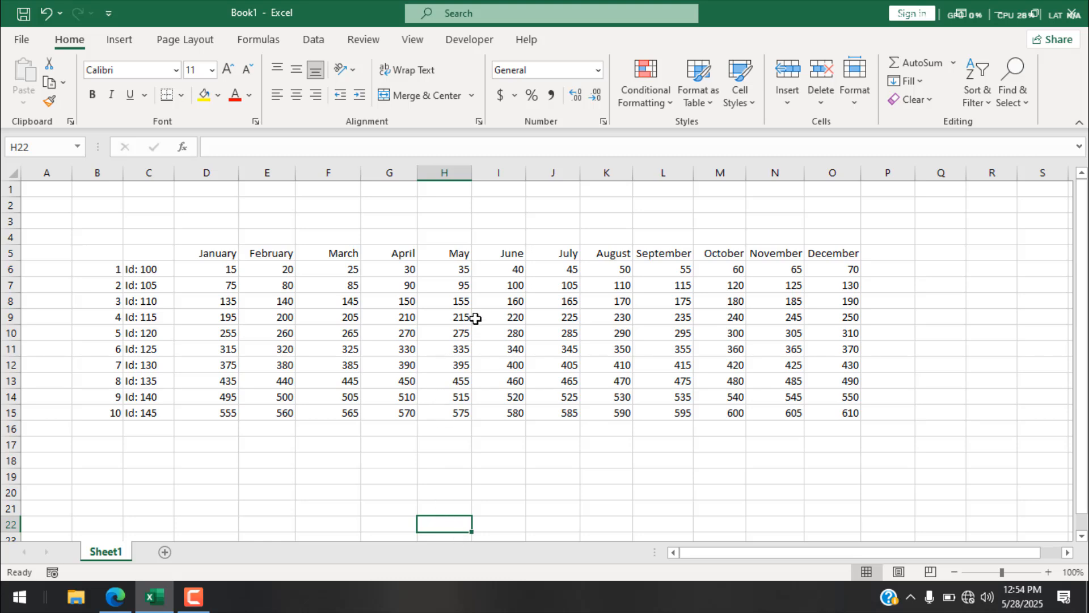
left_click(13, 349)
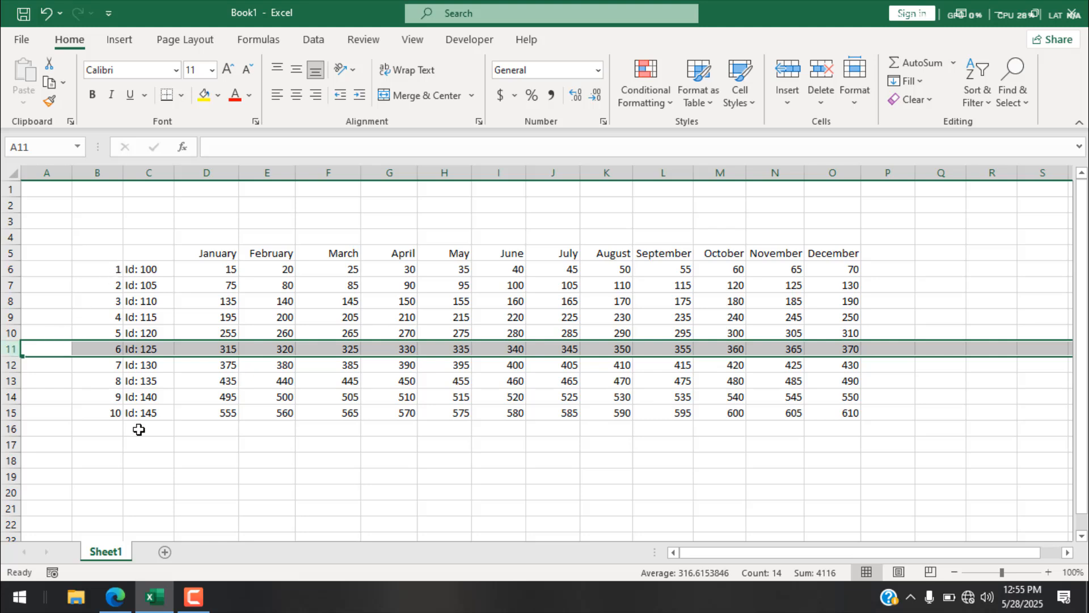
left_click(100, 350)
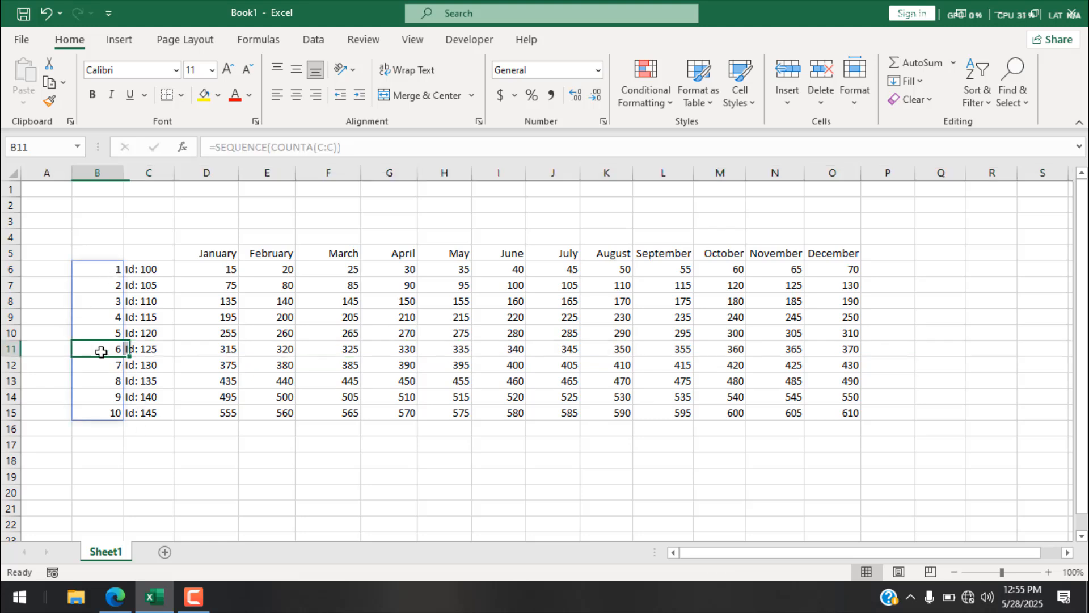
- Copy the Ids C6:C15, paste them over themselves as static values, and check the contents of C7 and D6
left_click(158, 264)
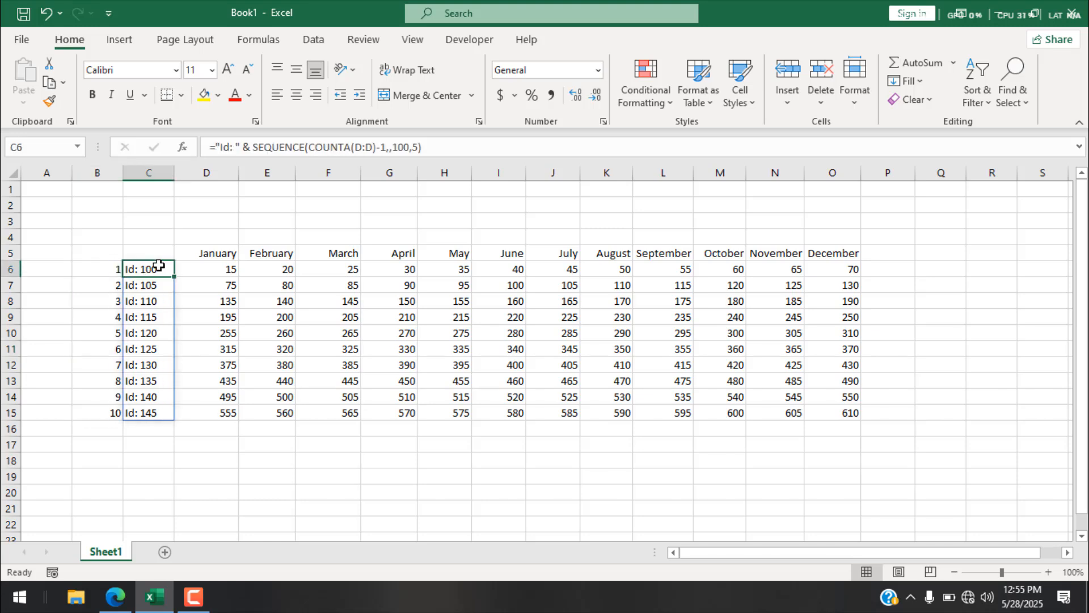
left_click_drag(159, 264, 151, 413)
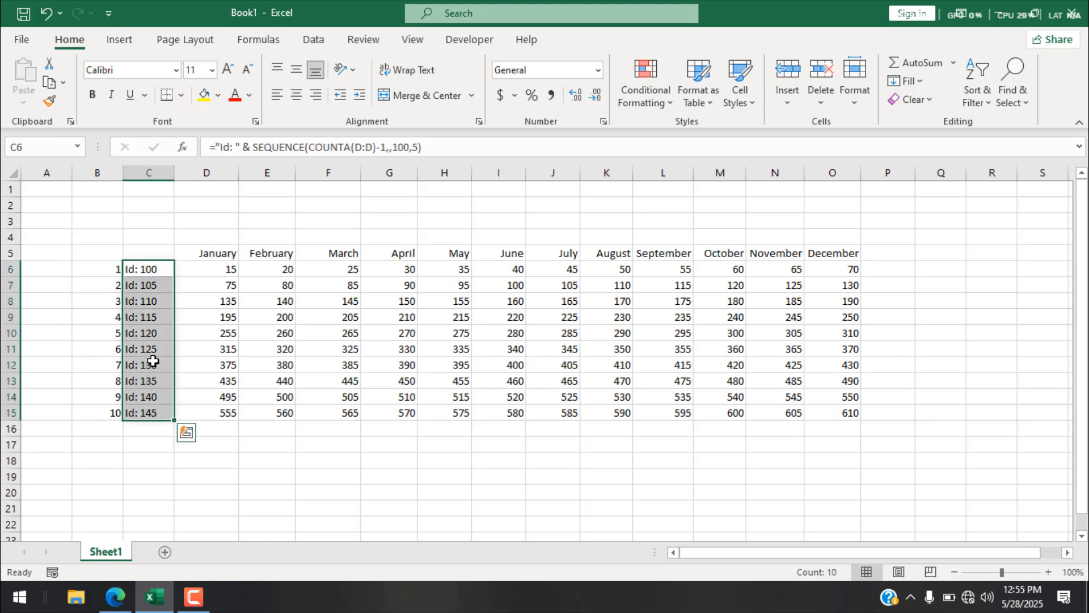
right_click(153, 362)
key("Escape")
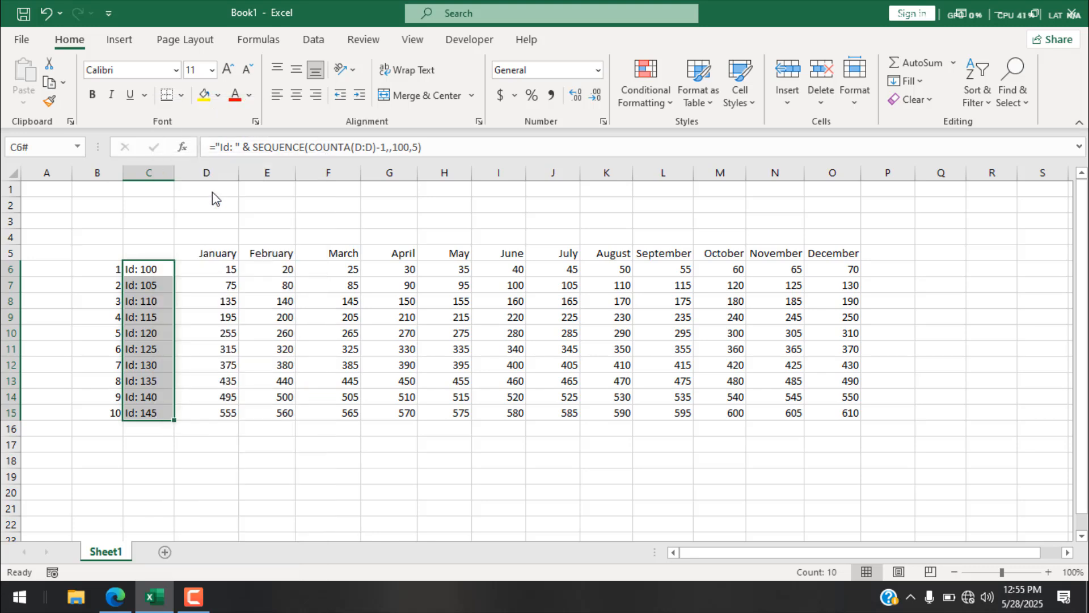
key("ctrl+c")
right_click(151, 269)
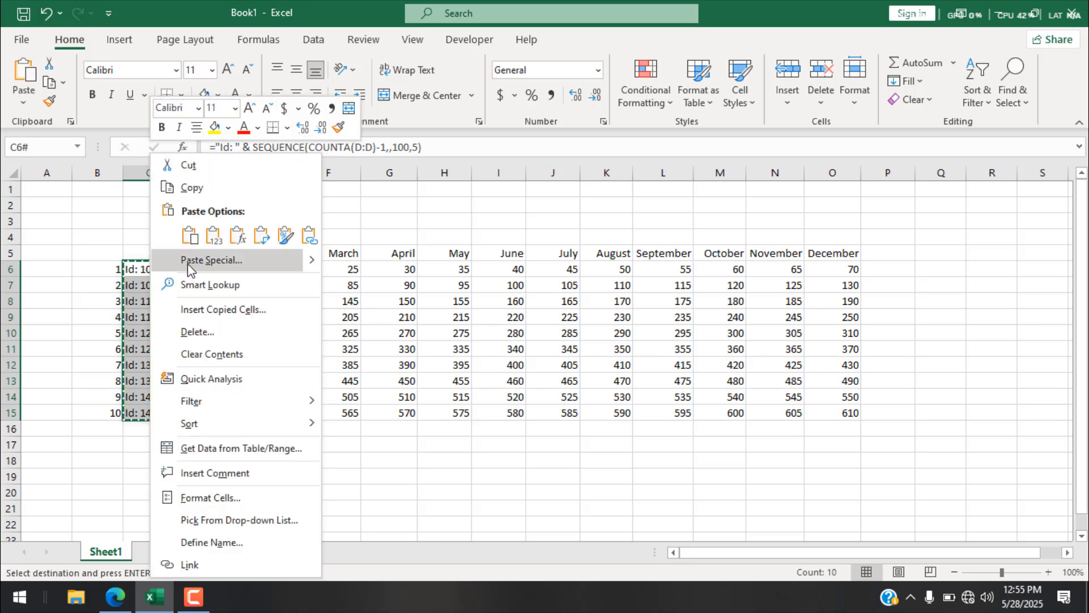
left_click(219, 243)
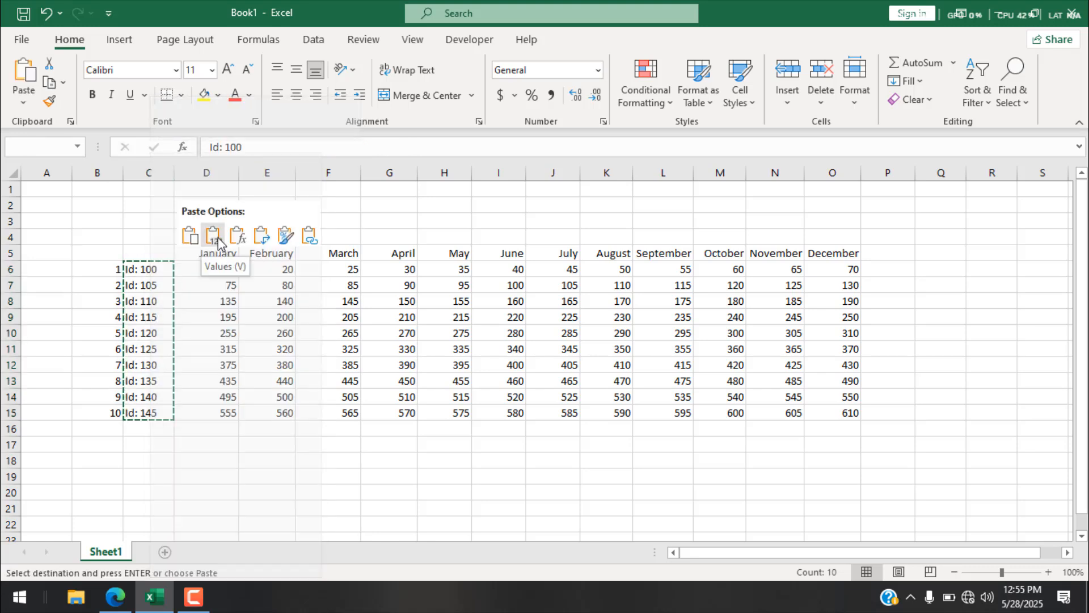
left_click(148, 284)
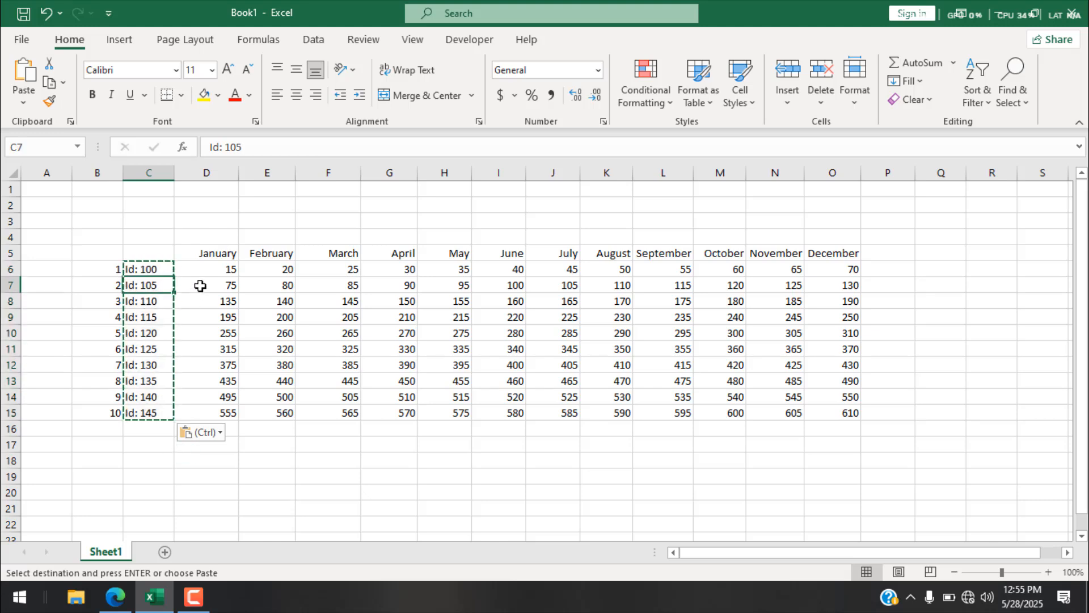
left_click(201, 286)
left_click(232, 269)
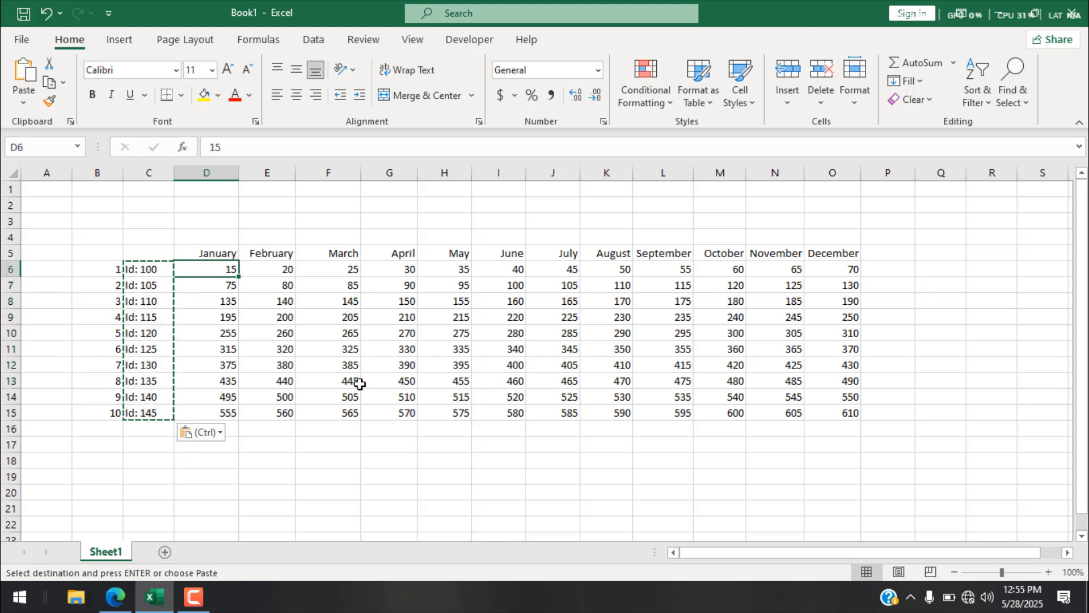
left_click(407, 443)
- Delete the entire worksheet row 10 containing Id: 120, and check the row numbering in column B
left_click(5, 333)
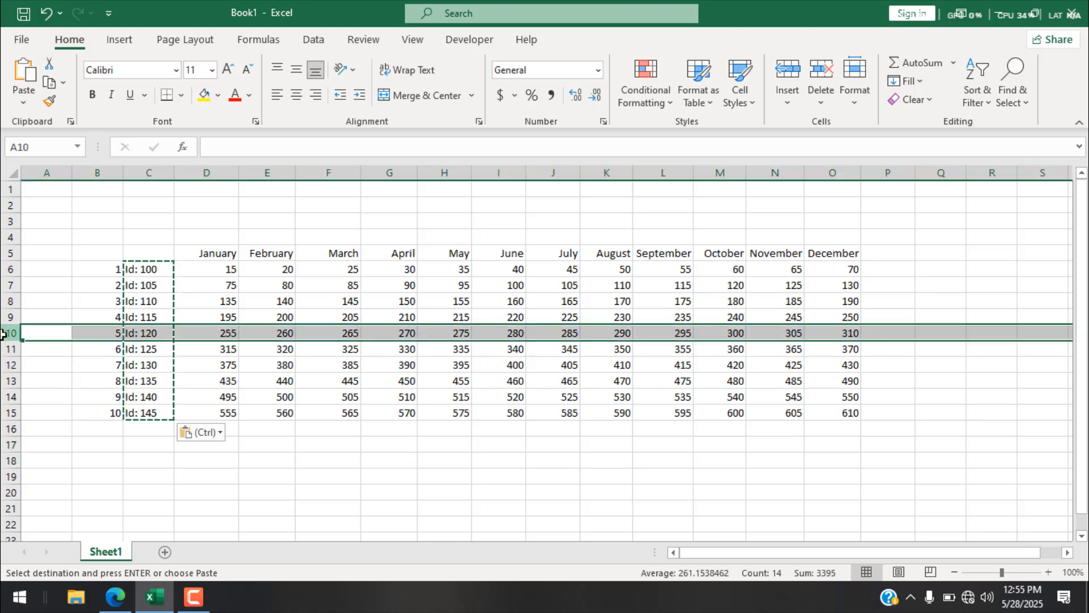
right_click(4, 333)
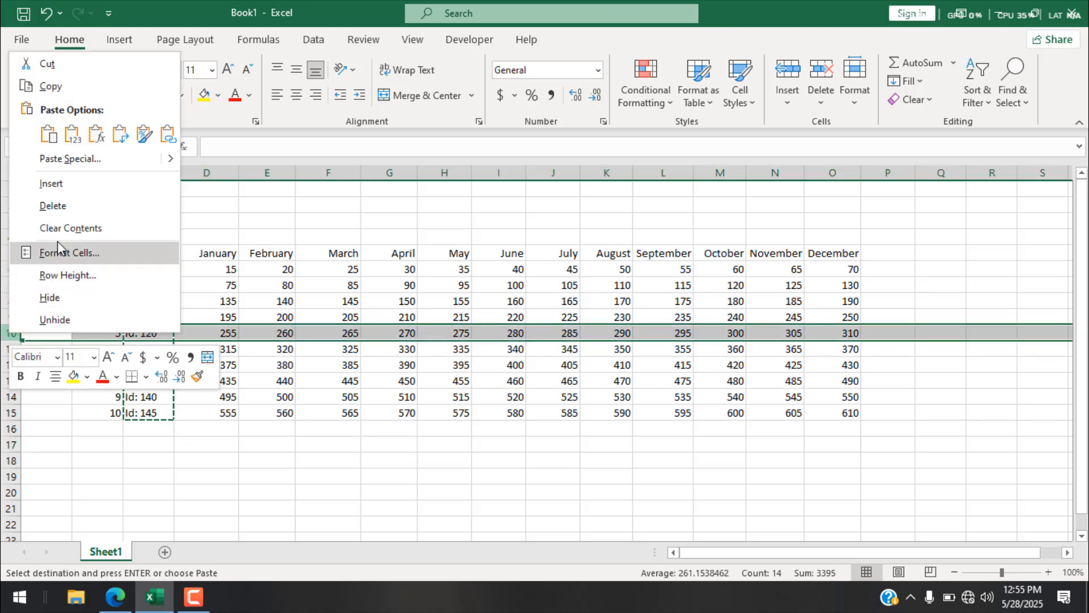
left_click(64, 209)
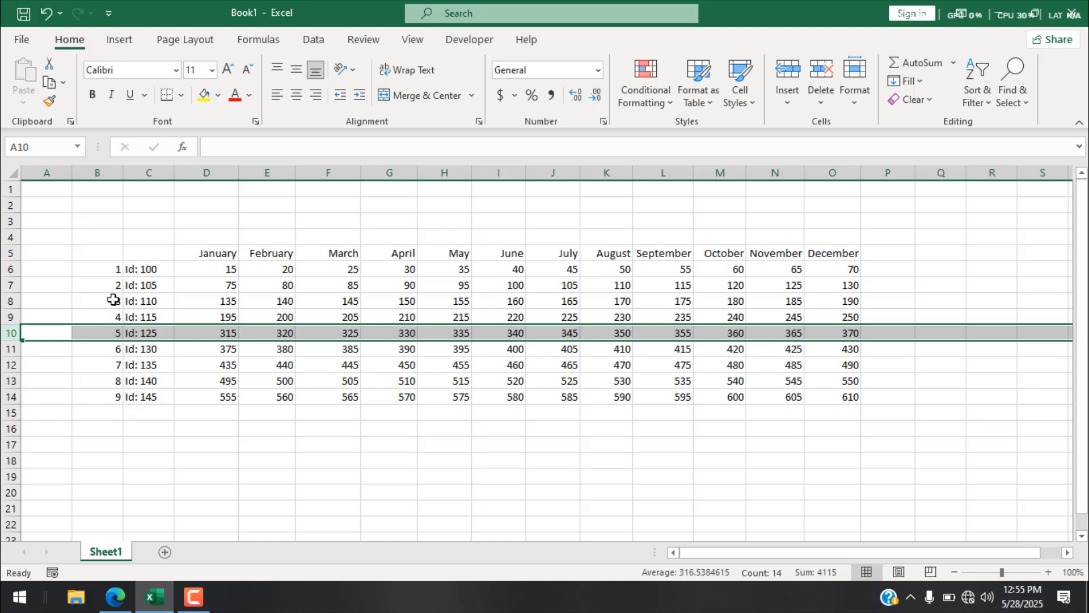
left_click_drag(112, 271, 110, 397)
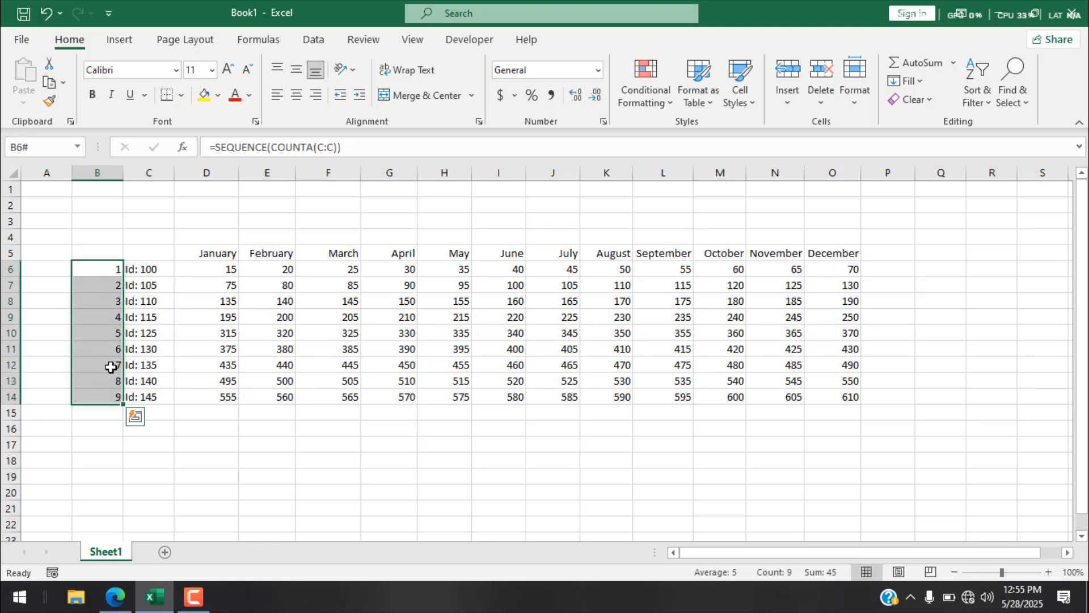
left_click(184, 444)
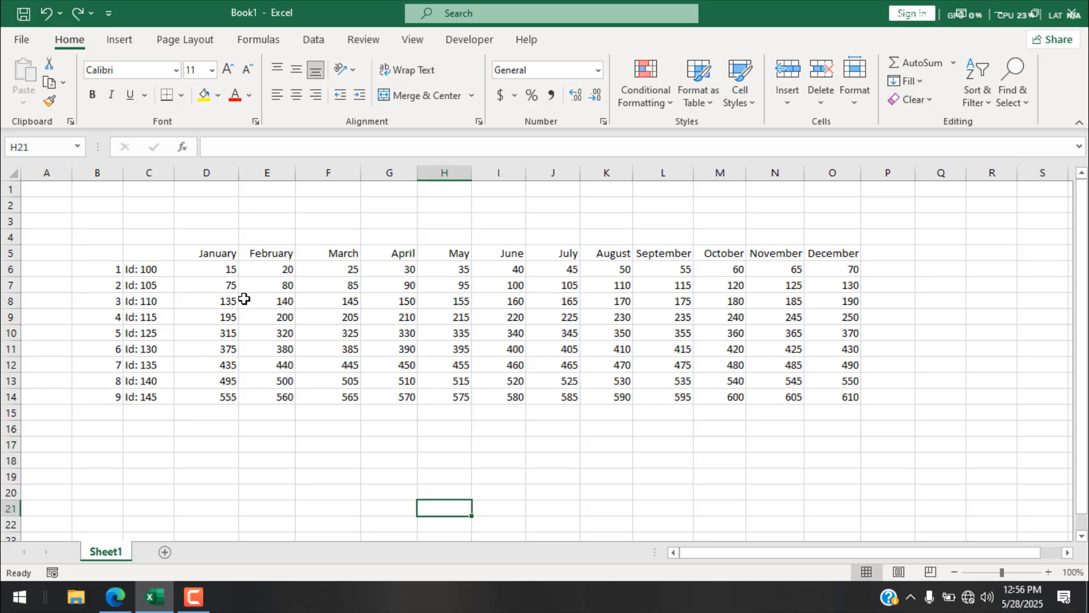
left_click_drag(213, 268, 822, 396)
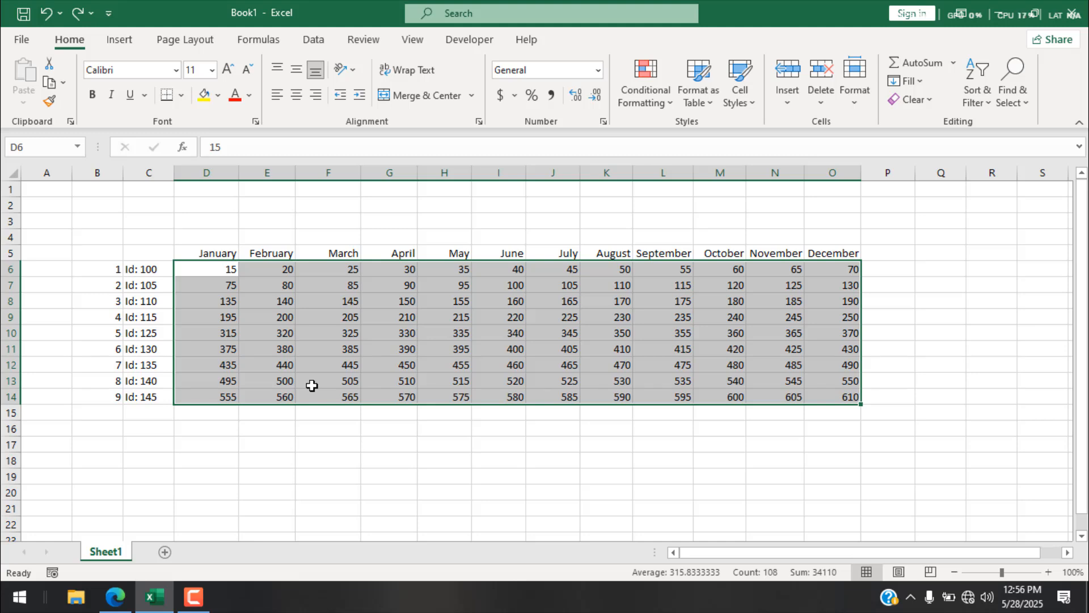
left_click(254, 432)
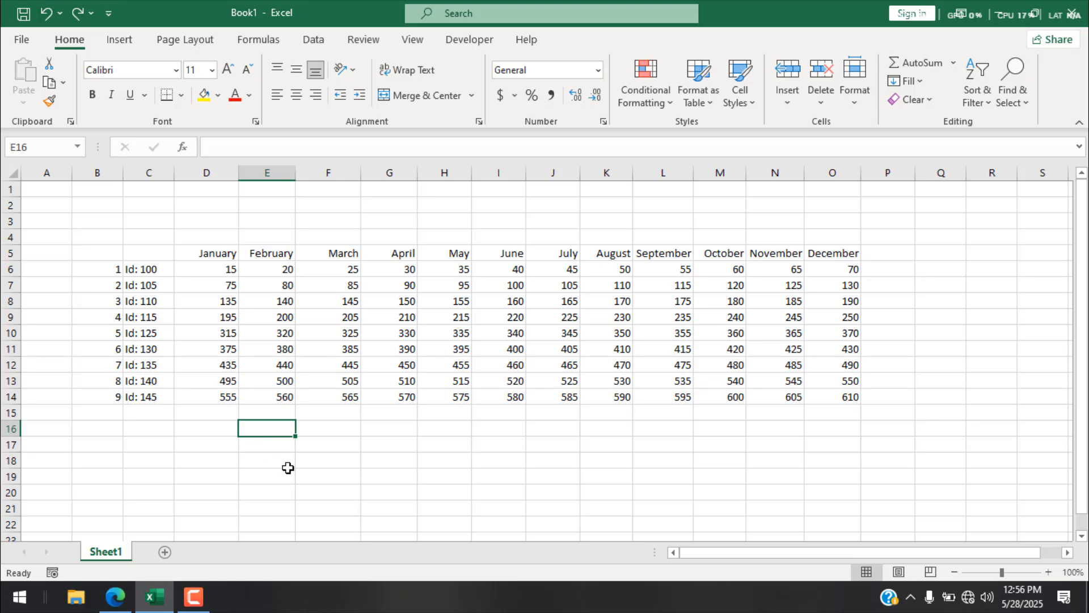
type("=rand")
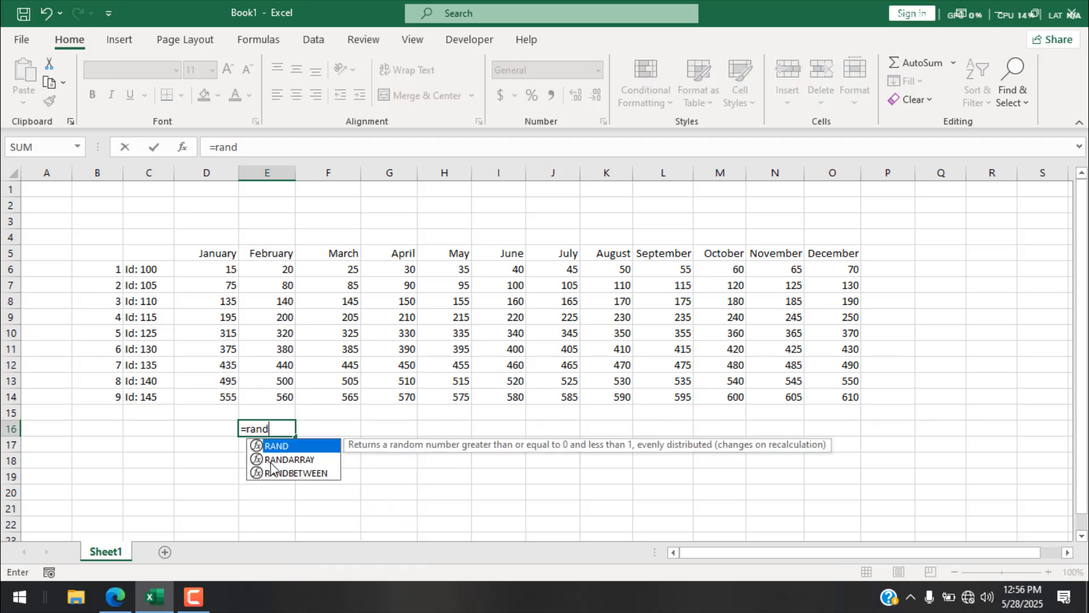
left_click(279, 459)
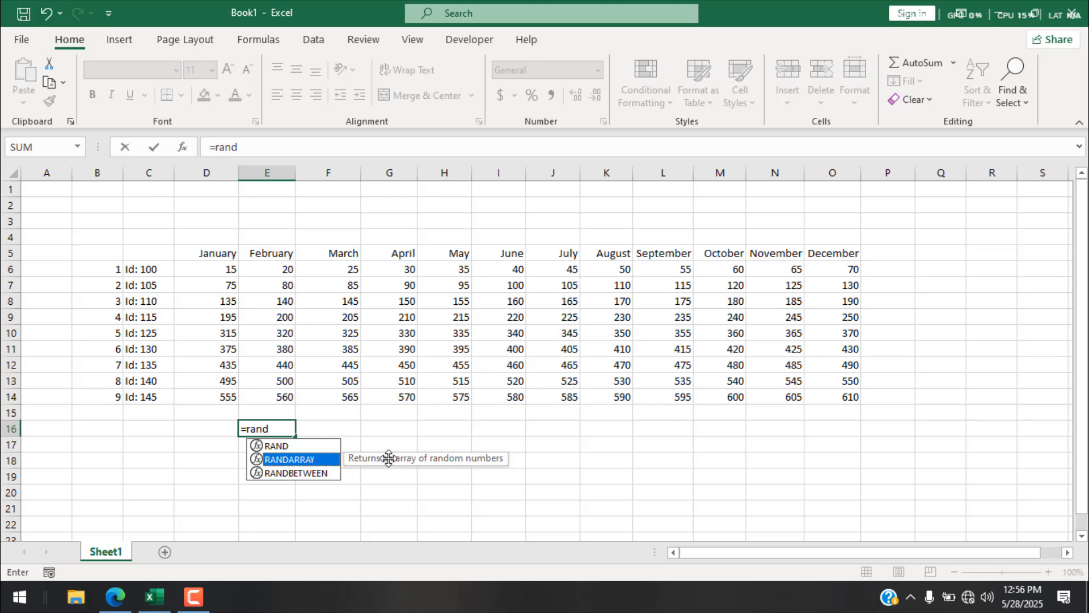
left_click(454, 443)
left_click(253, 429)
key("Delete")
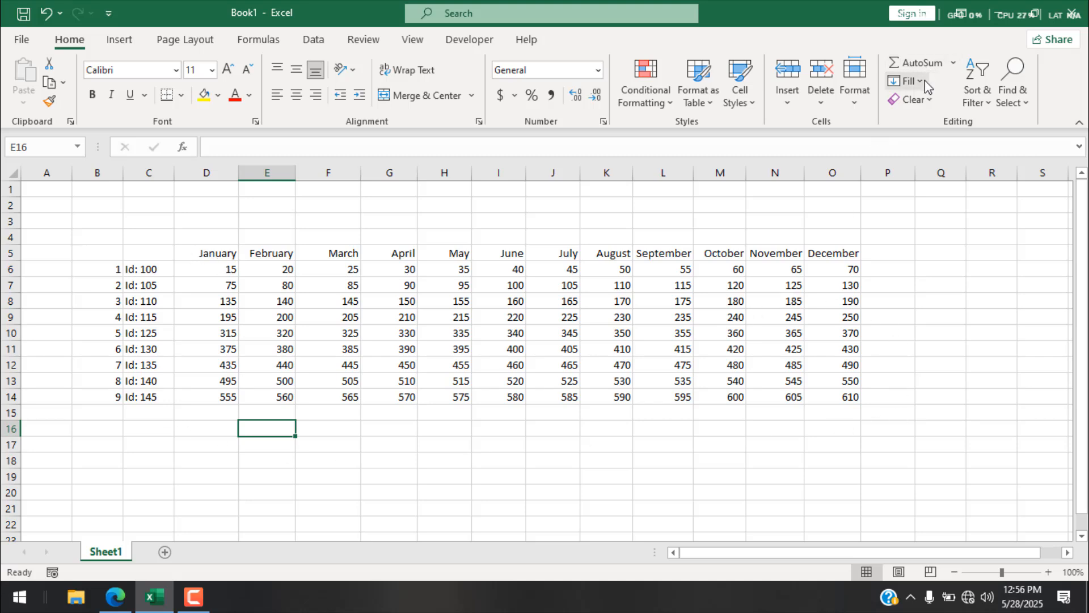
- Review the available Fill options and select the number grid D6:O14
left_click(906, 80)
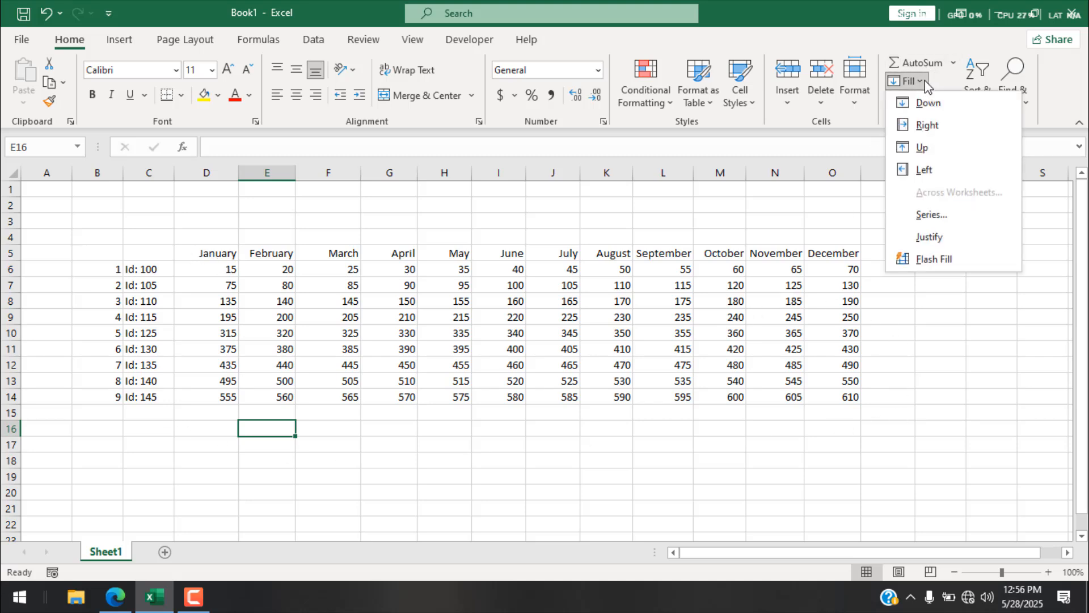
left_click(694, 346)
left_click(696, 347)
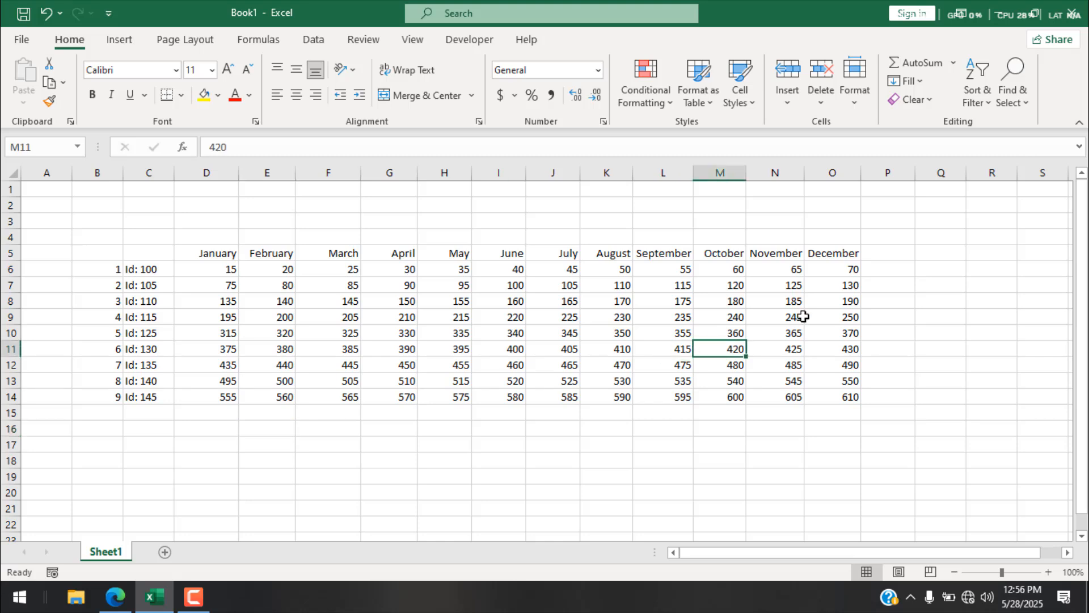
left_click(911, 81)
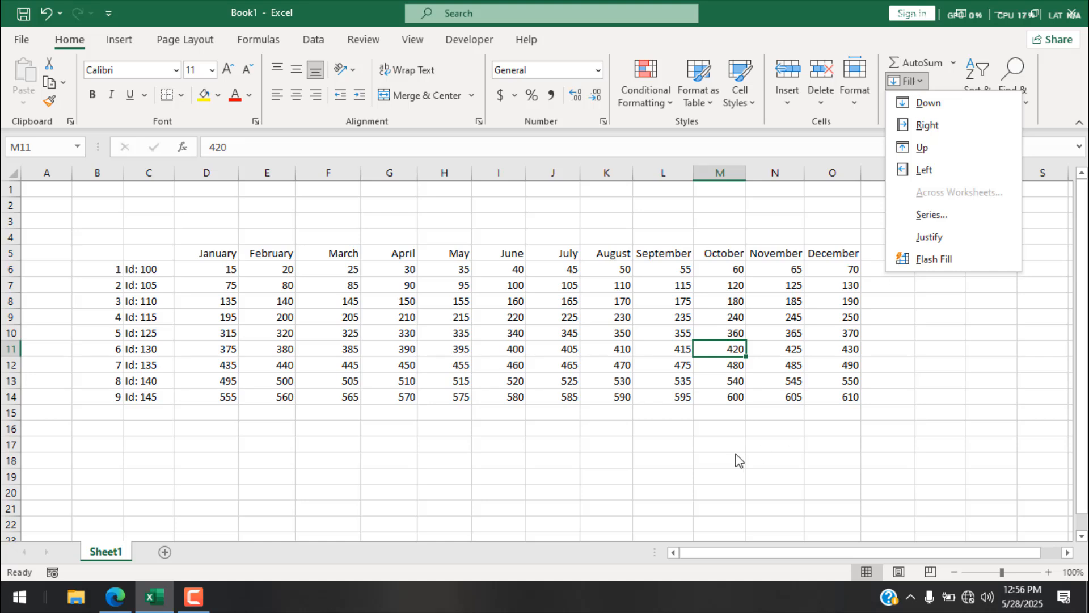
left_click(630, 362)
left_click_drag(205, 264, 851, 398)
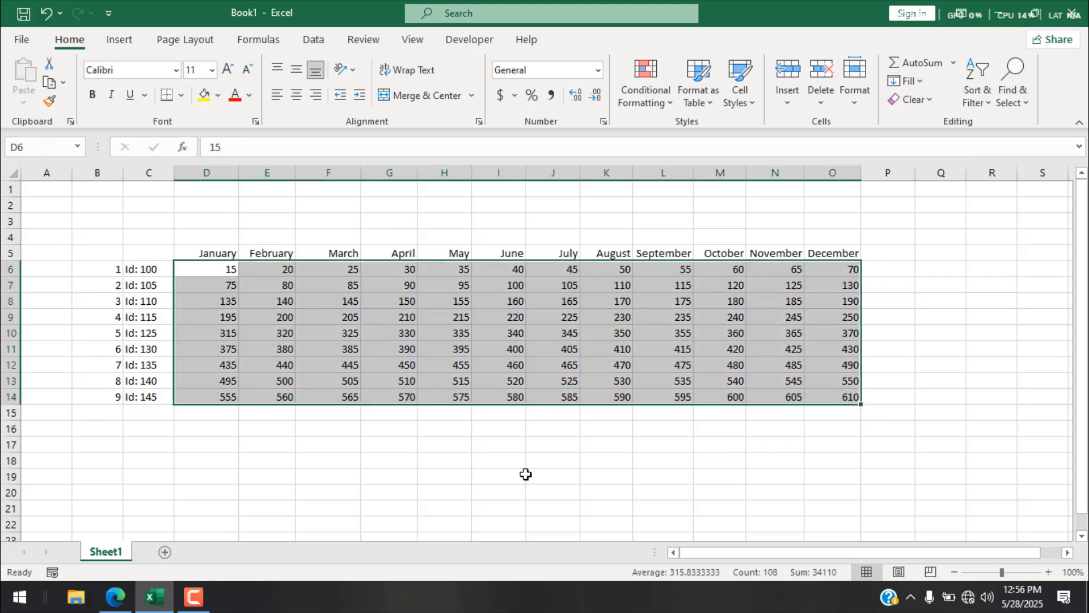